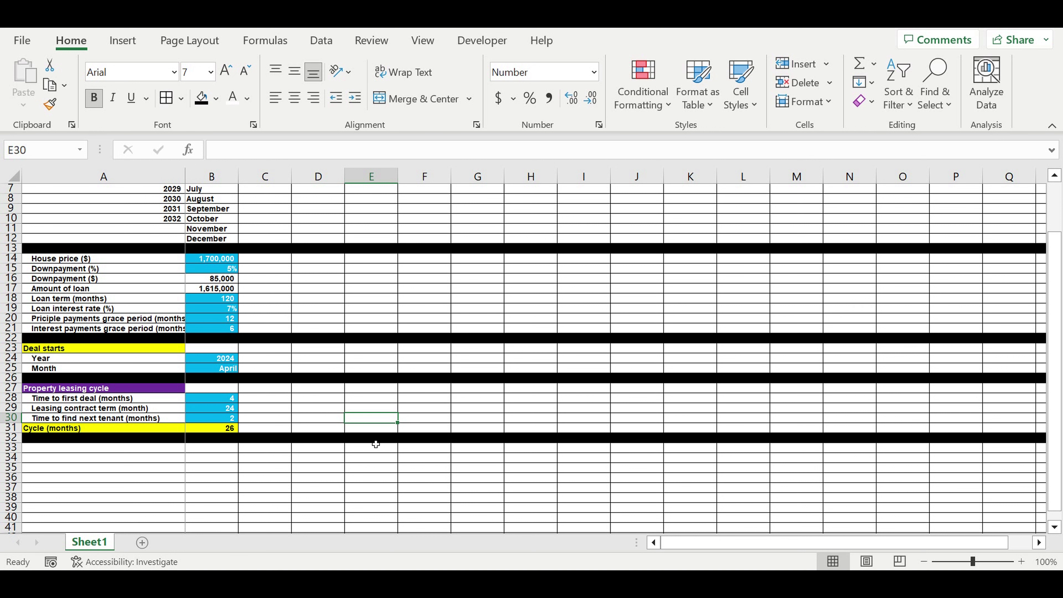
# Review the start year in A1 and the house price, downpayment and loan inputs in B14:B21
pyautogui.scroll(2, 330, 386)
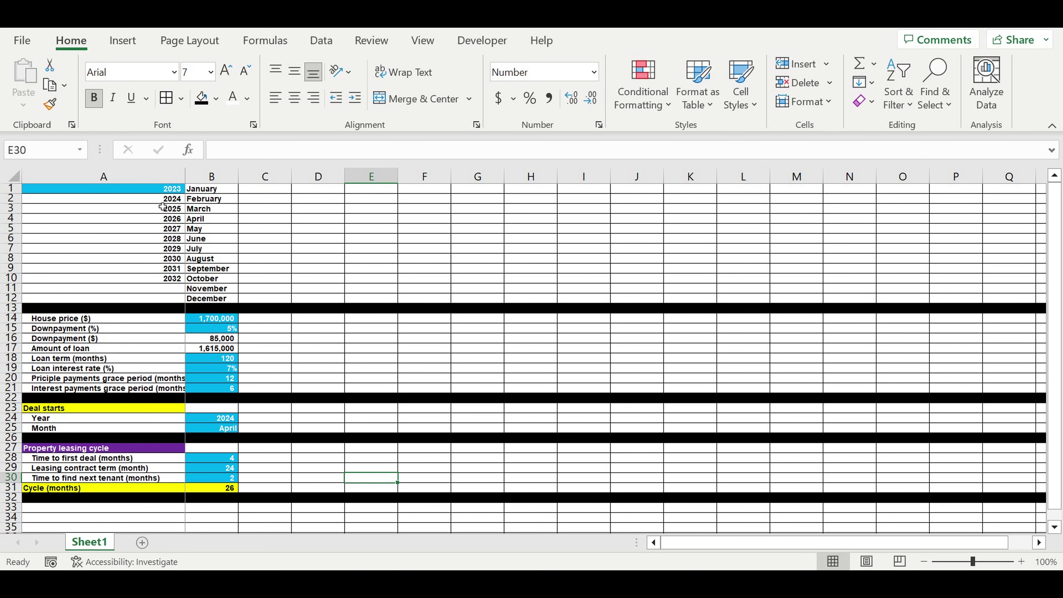
pyautogui.click(157, 193)
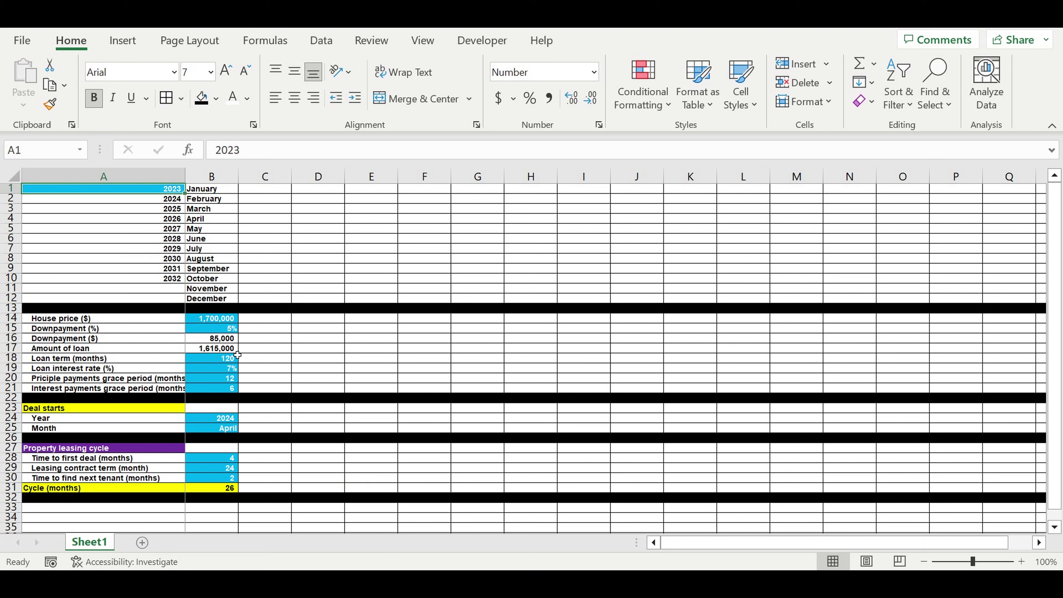
pyautogui.moveTo(222, 319); pyautogui.dragTo(215, 391)
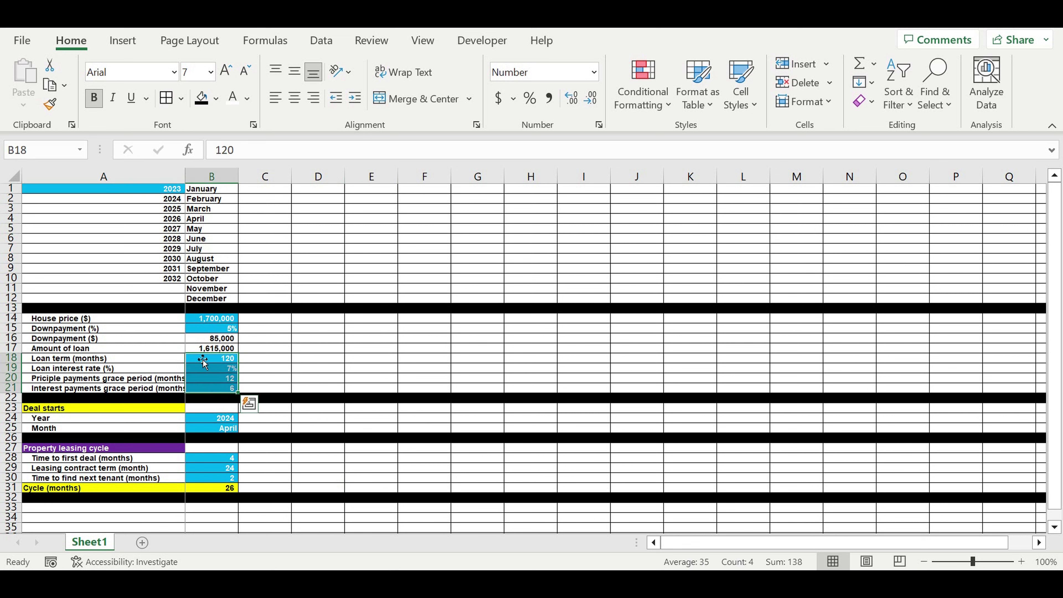
pyautogui.click(307, 346)
pyautogui.click(207, 320)
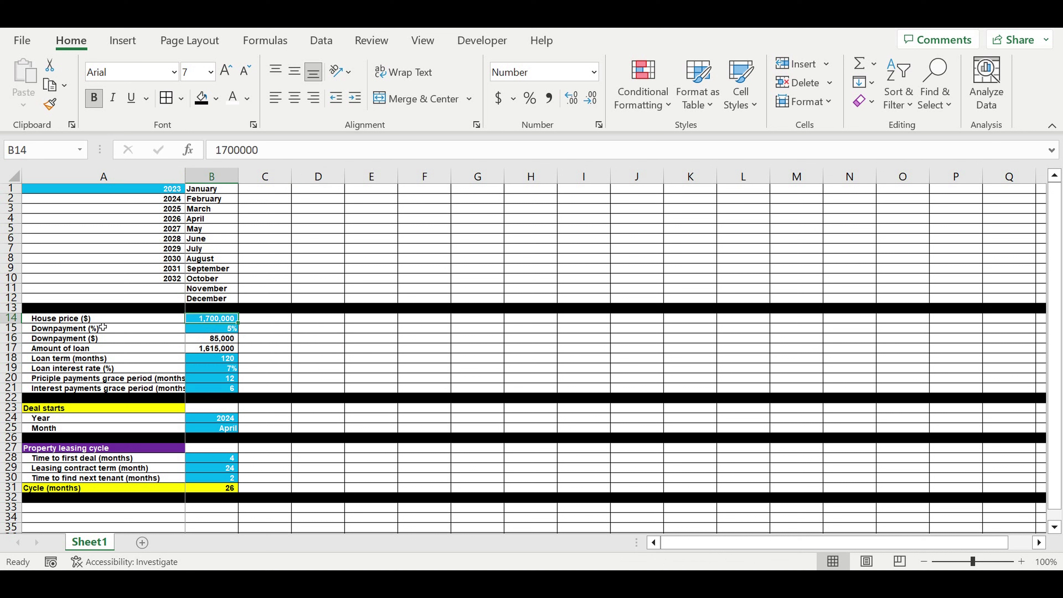
pyautogui.click(65, 322)
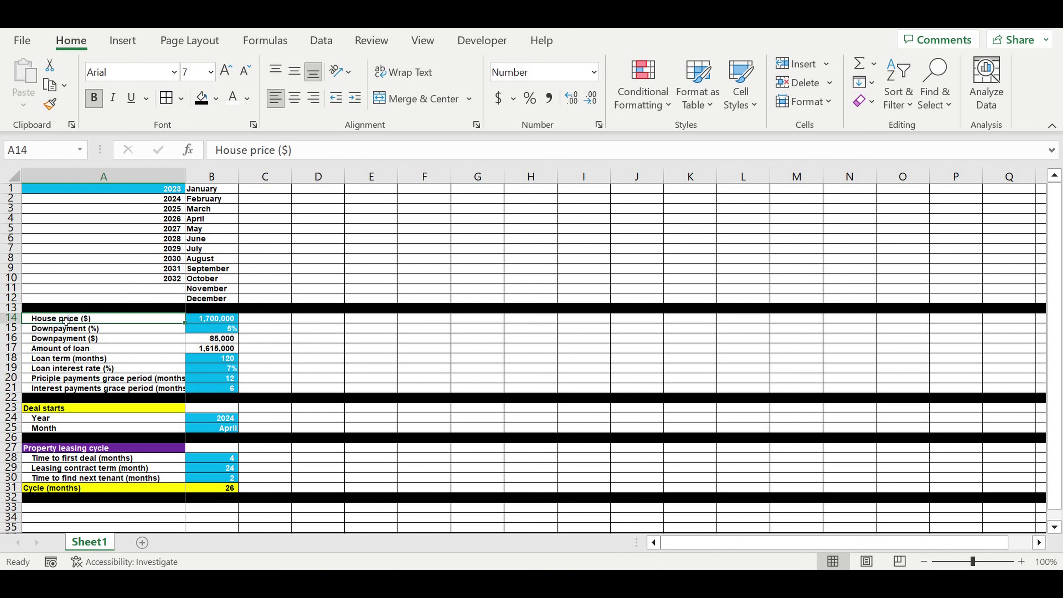
pyautogui.click(210, 331)
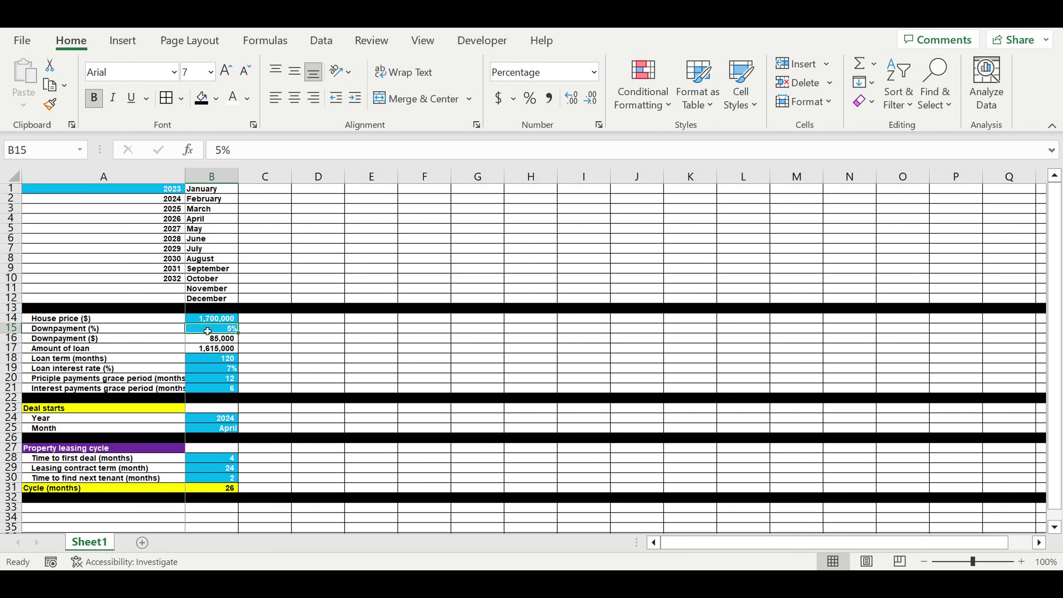
pyautogui.click(195, 361)
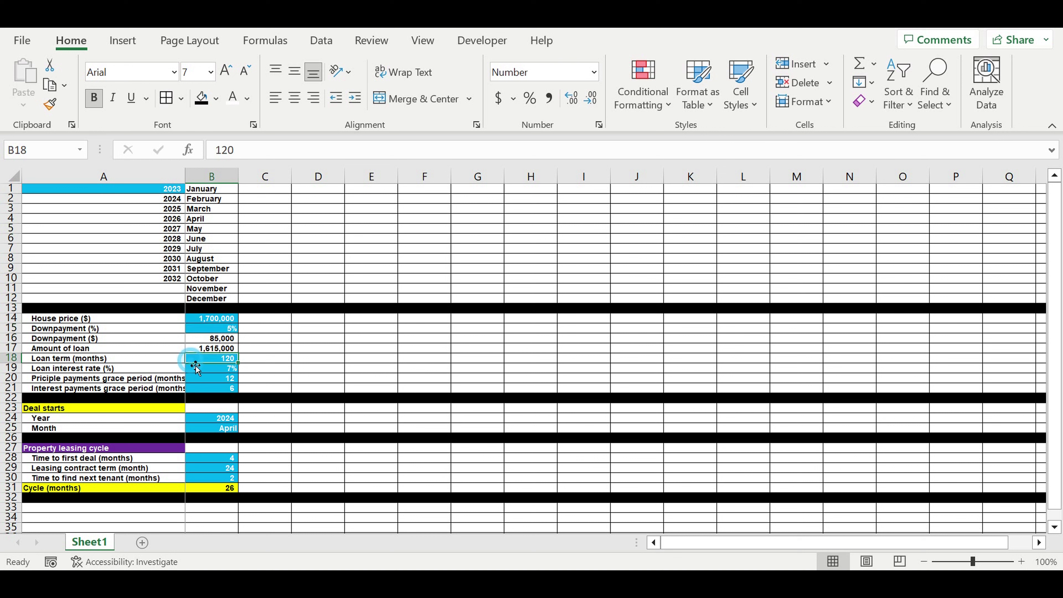
pyautogui.click(209, 370)
pyautogui.moveTo(217, 381); pyautogui.dragTo(218, 389)
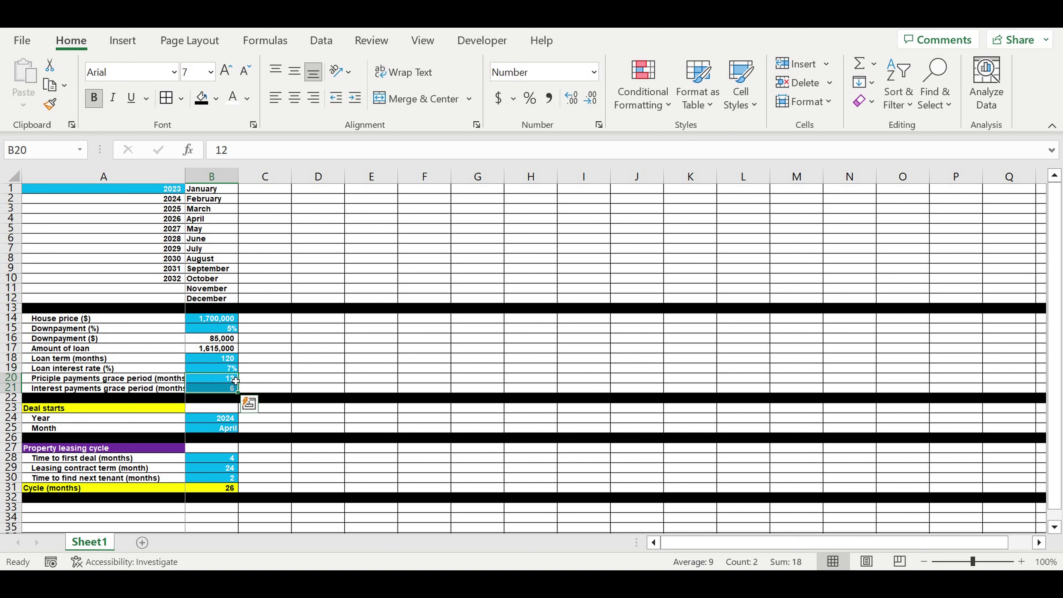
pyautogui.moveTo(217, 360); pyautogui.dragTo(217, 392)
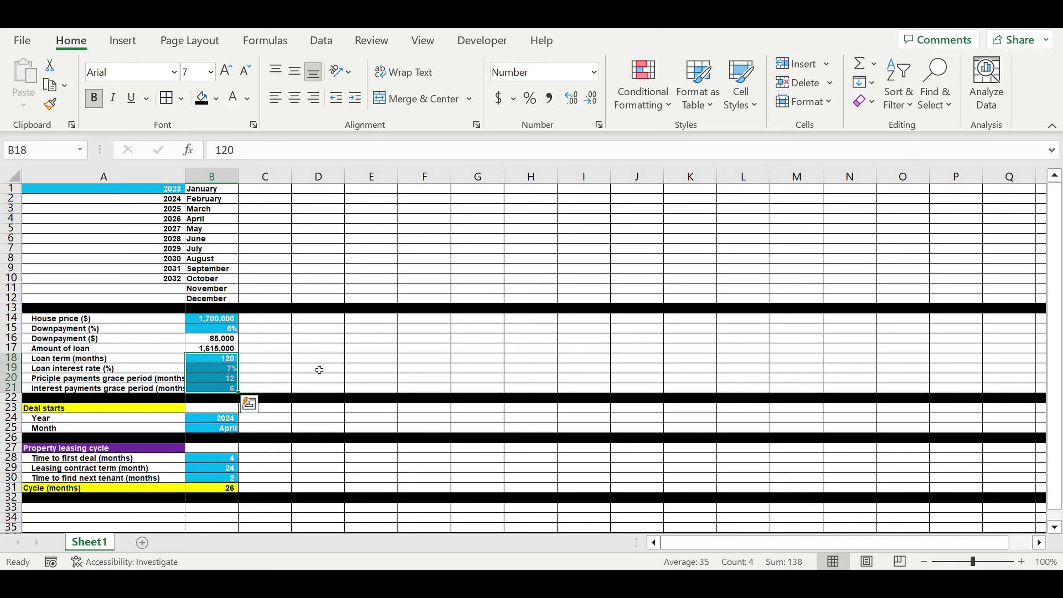
# Review the deal start year and month and the property leasing cycle inputs through row 31
pyautogui.scroll(-1, 312, 375)
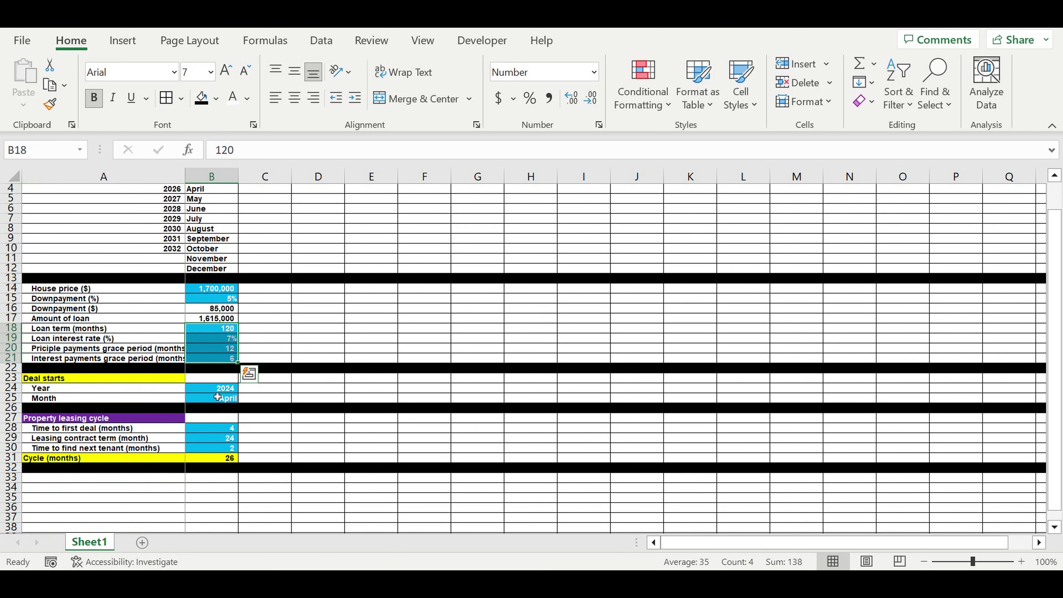
pyautogui.moveTo(215, 390); pyautogui.dragTo(214, 399)
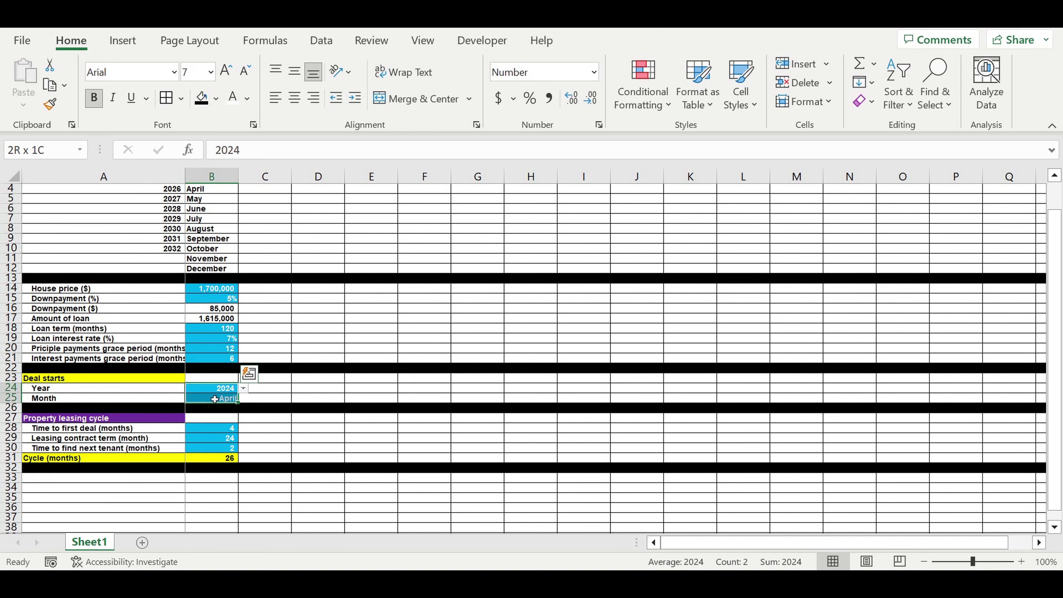
pyautogui.click(315, 447)
pyautogui.moveTo(212, 432); pyautogui.dragTo(215, 448)
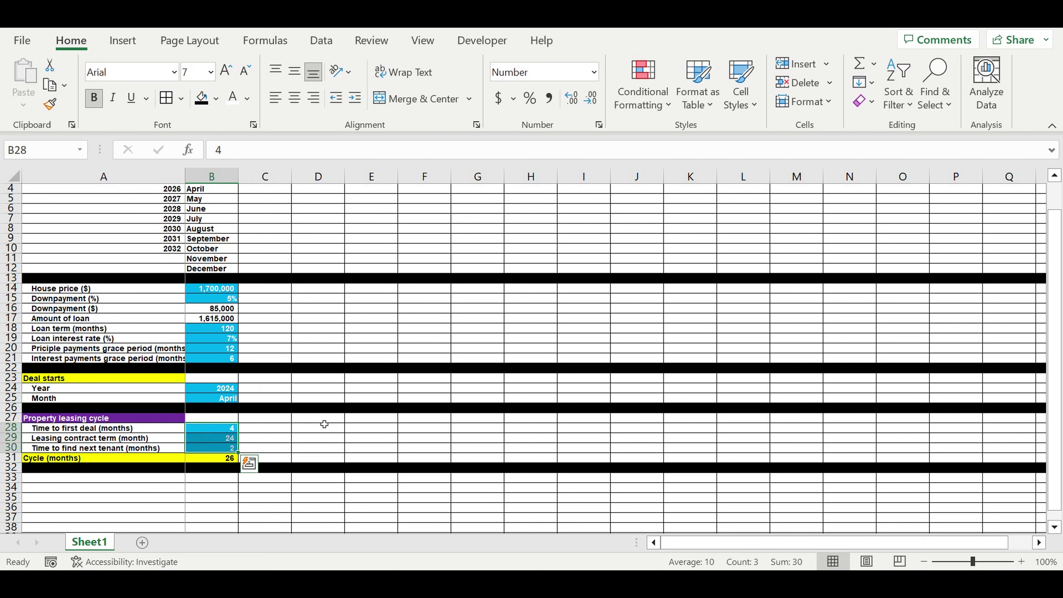
pyautogui.scroll(-2, 325, 424)
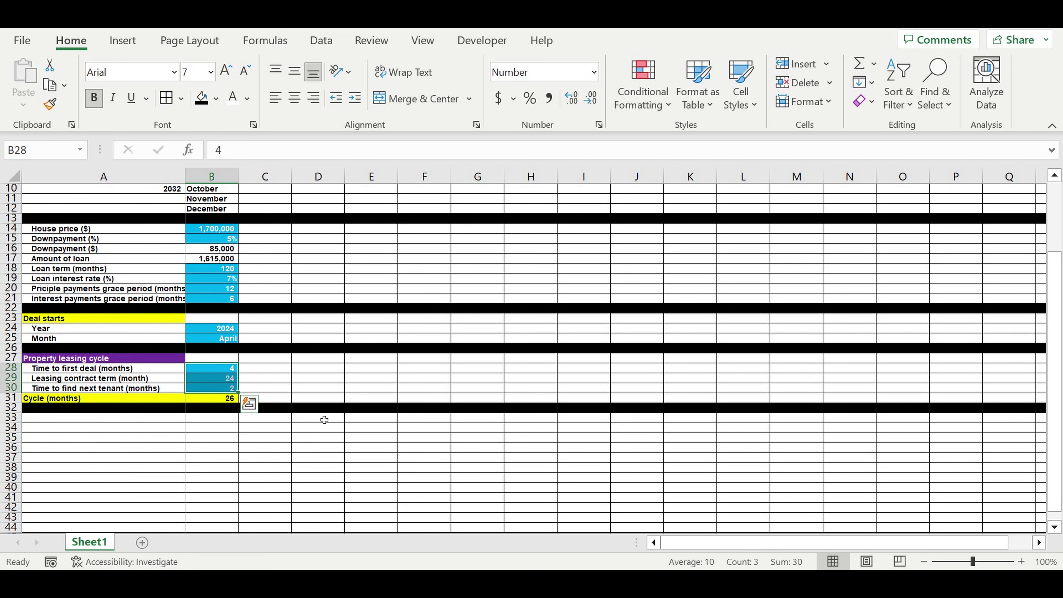
pyautogui.click(209, 374)
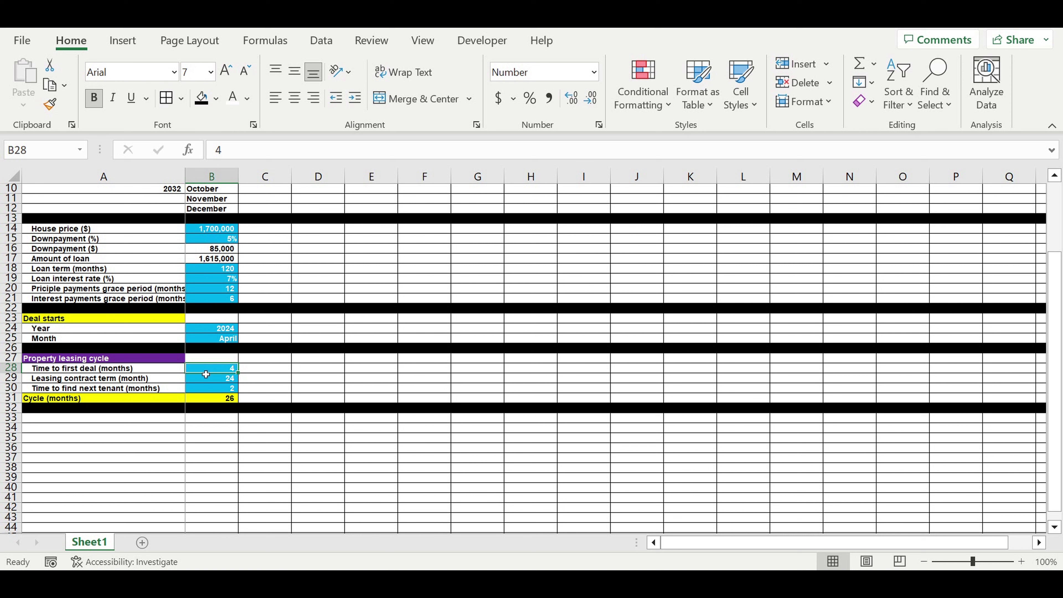
pyautogui.click(213, 380)
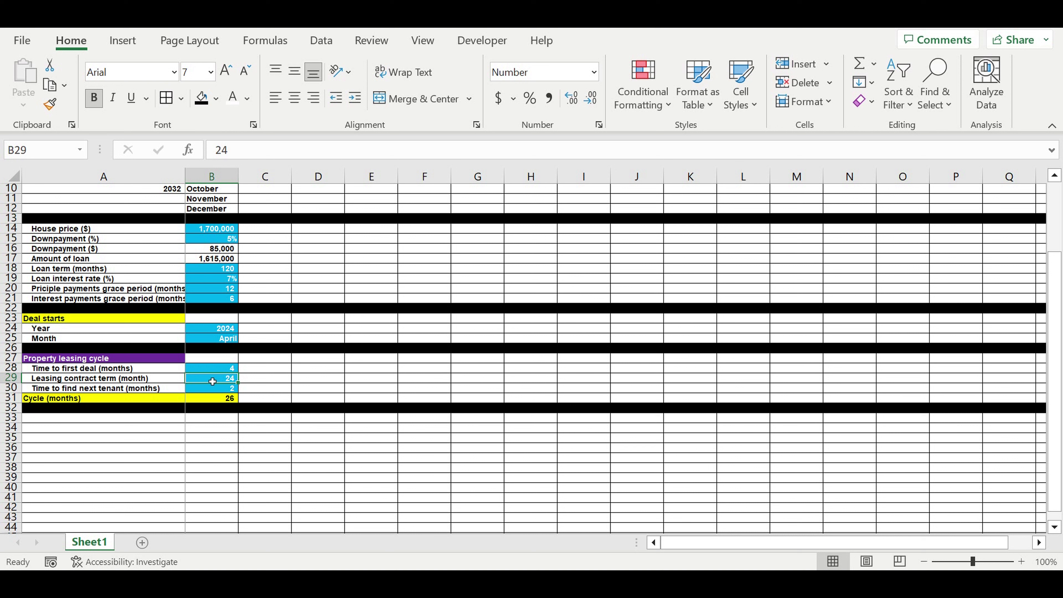
pyautogui.click(99, 383)
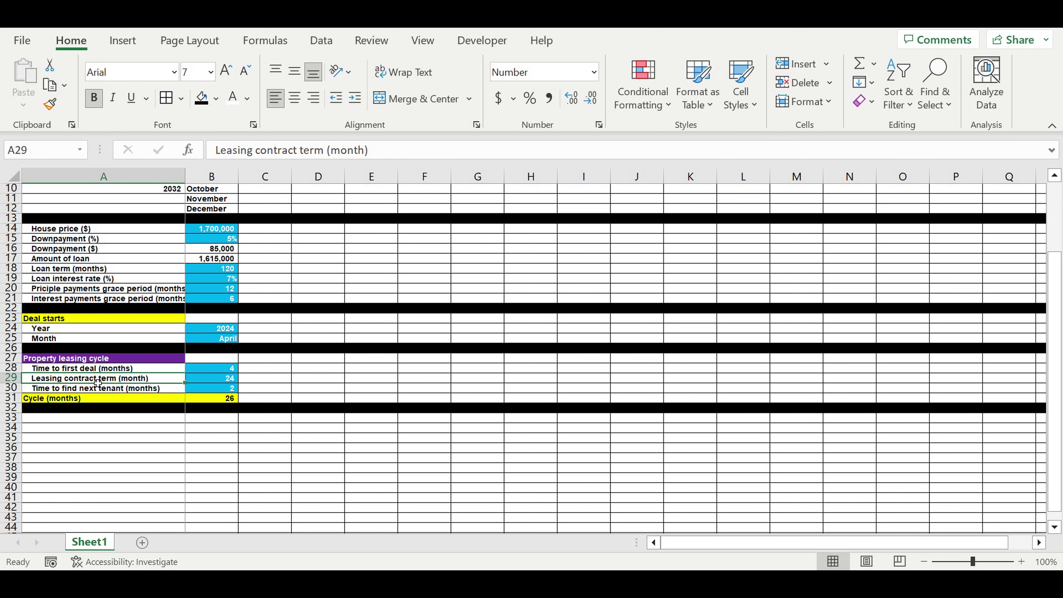
pyautogui.click(219, 380)
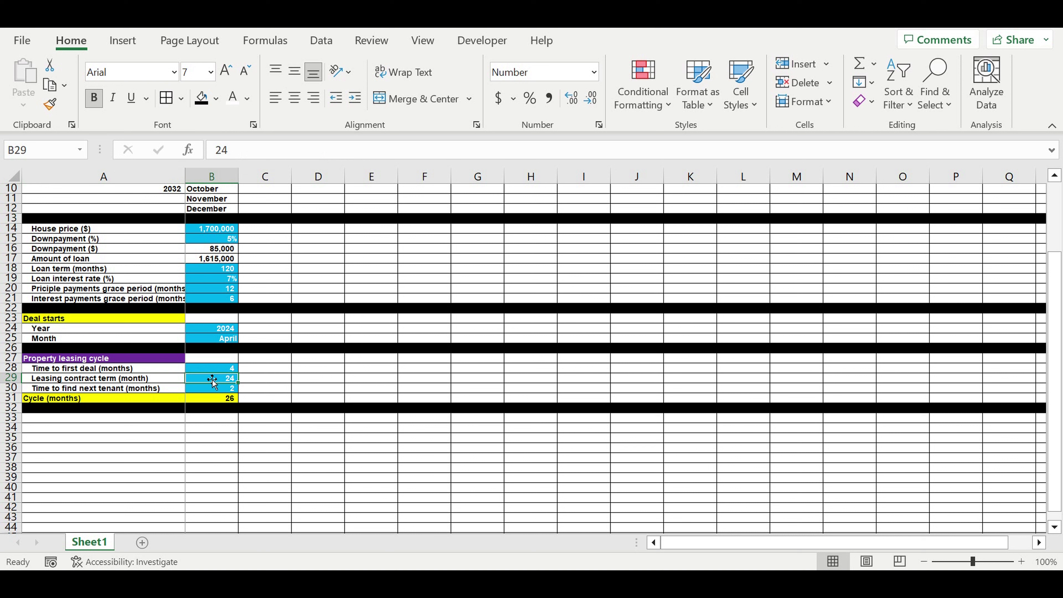
pyautogui.click(212, 392)
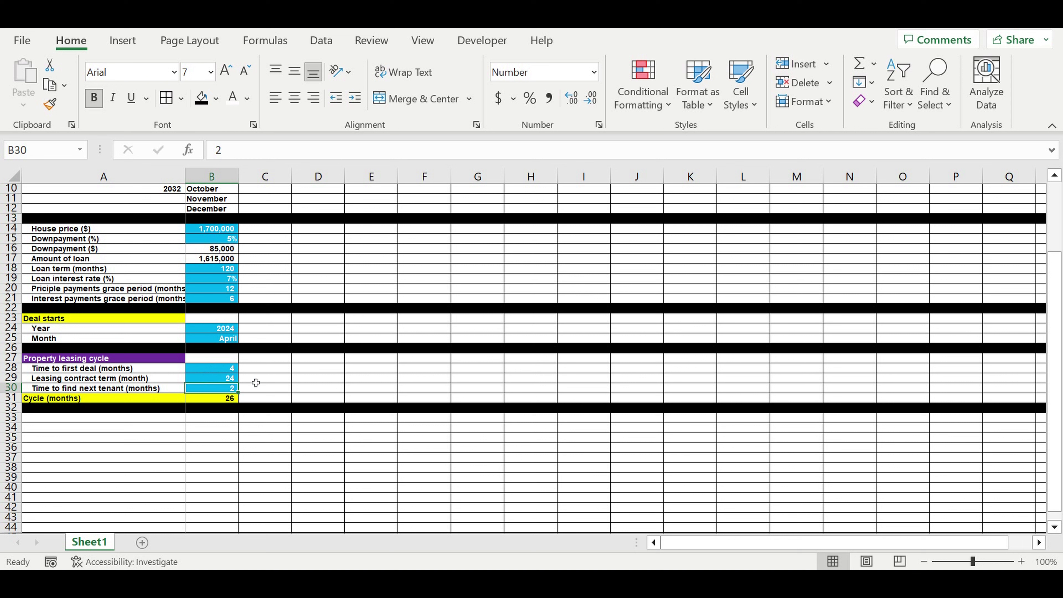
pyautogui.click(264, 388)
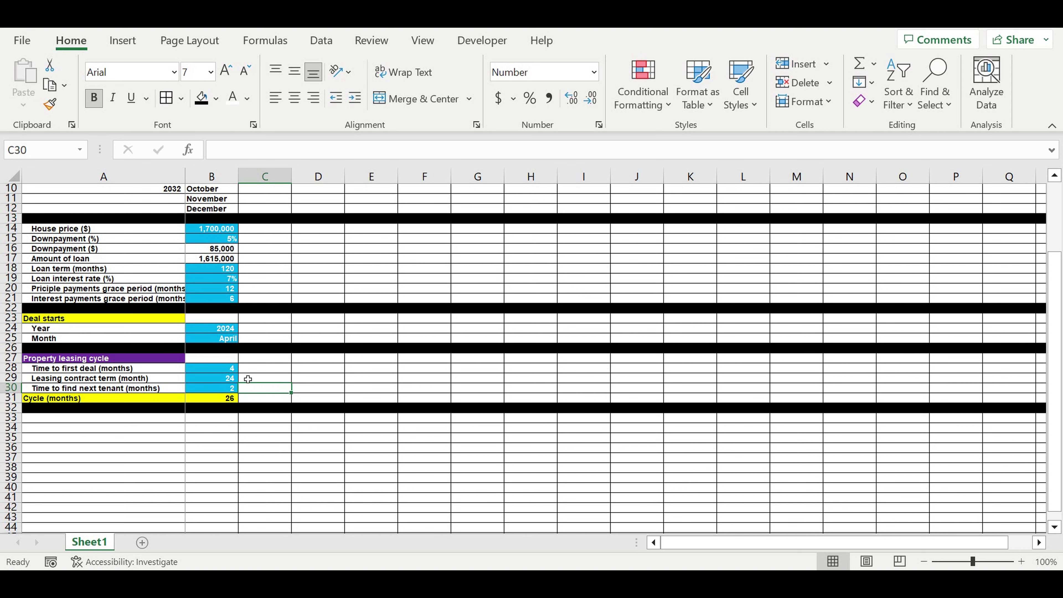
pyautogui.click(262, 372)
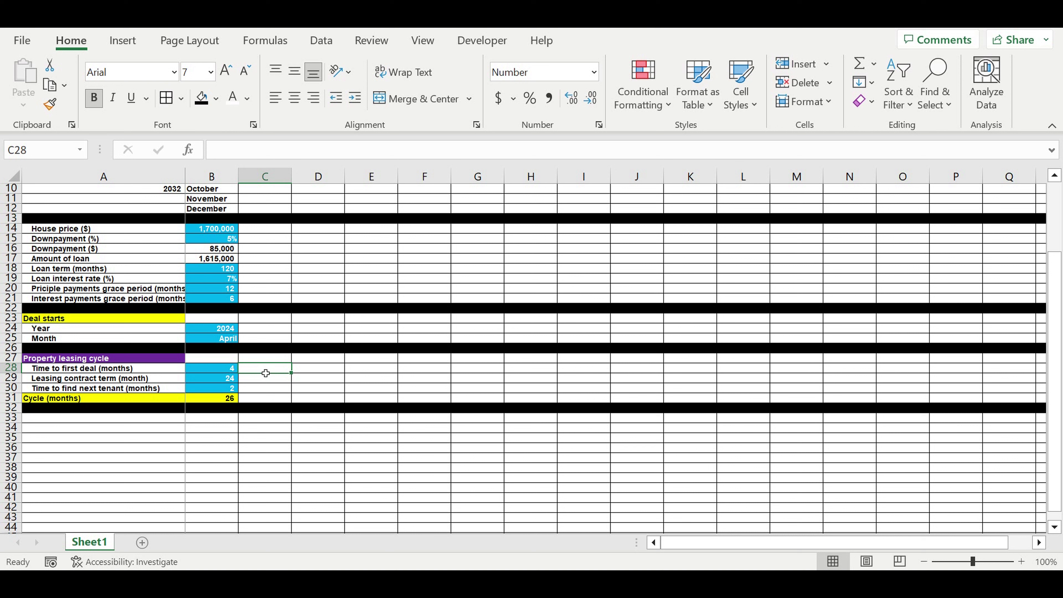
pyautogui.click(350, 439)
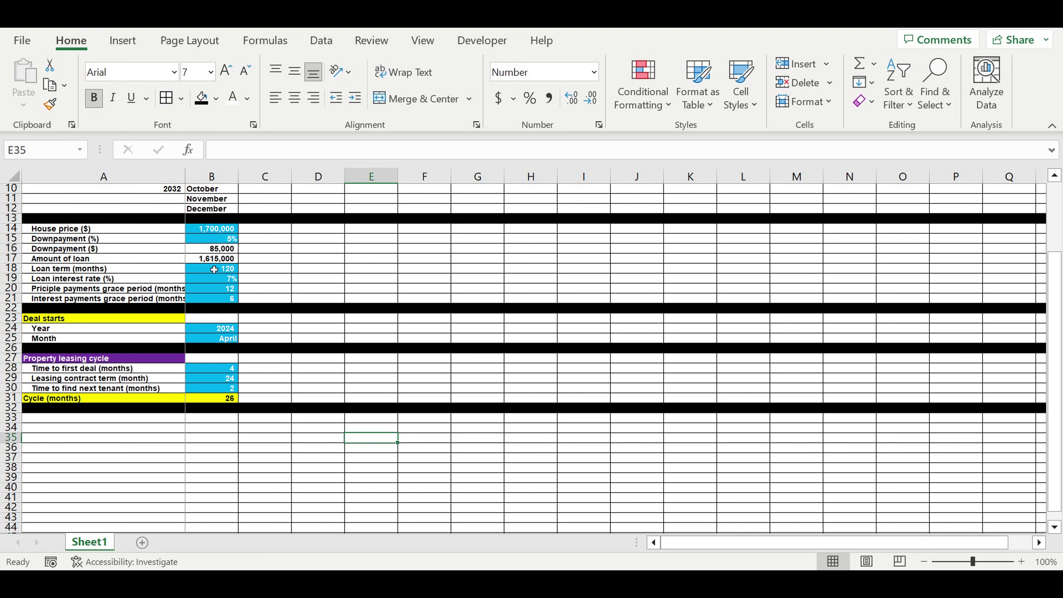
pyautogui.moveTo(214, 233); pyautogui.dragTo(229, 409)
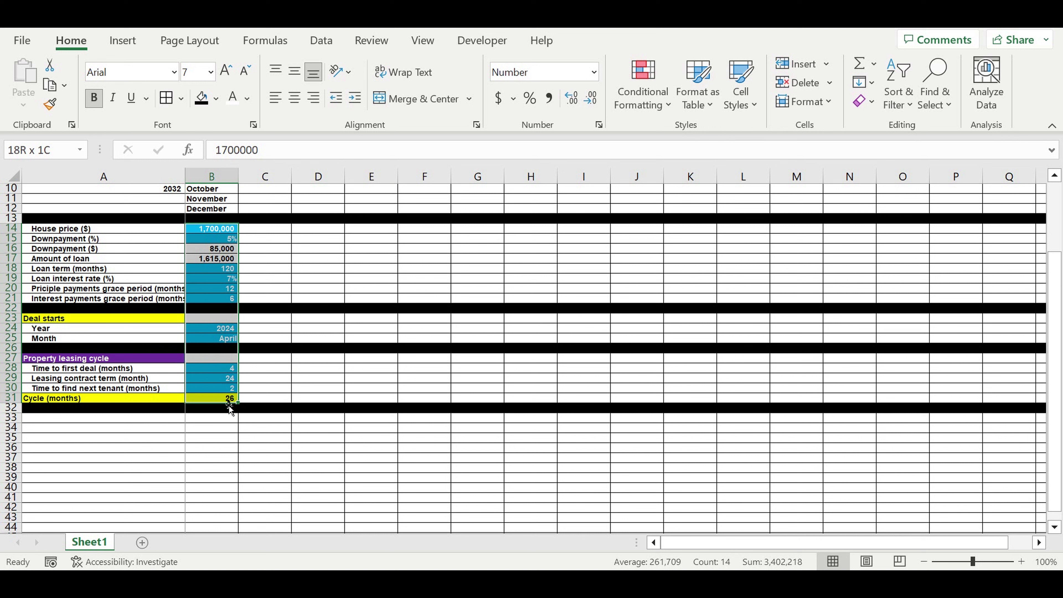
pyautogui.click(278, 459)
# Enter the label "Project timeline" in cell A33, below the leasing cycle section
pyautogui.click(168, 423)
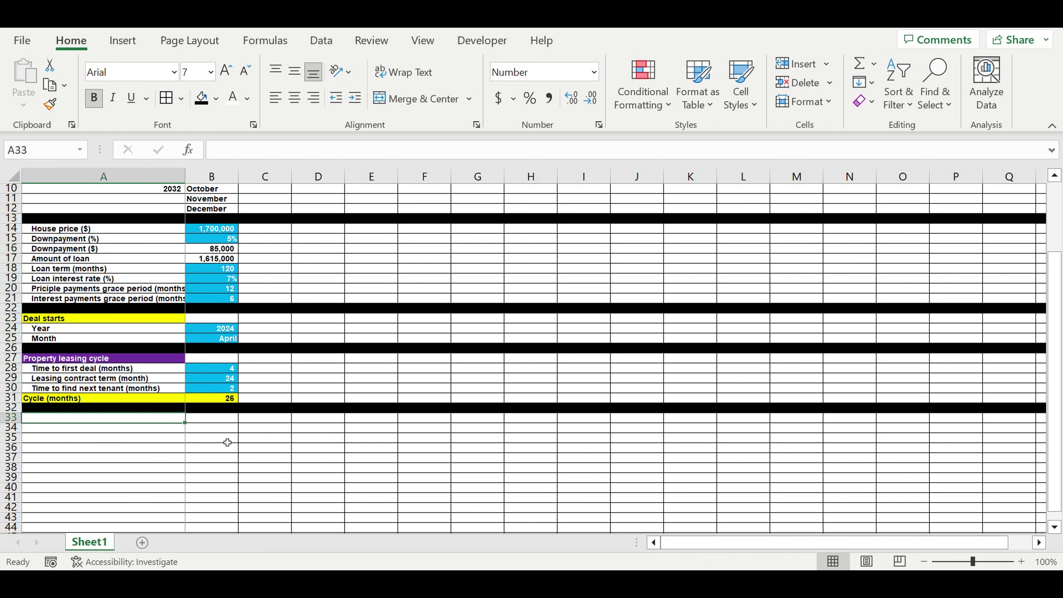
pyautogui.write('Pr')
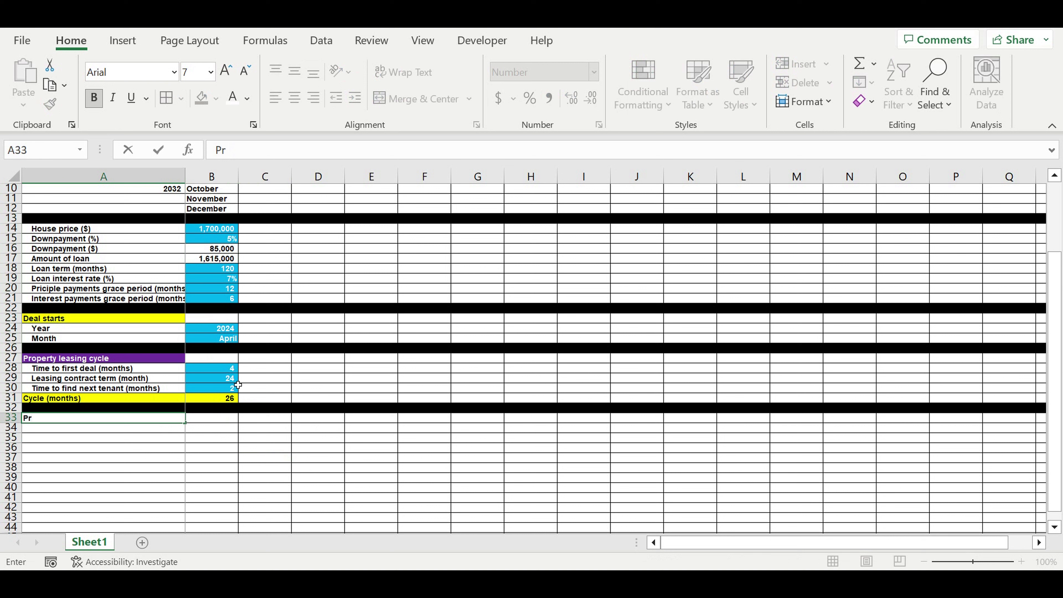
pyautogui.write('oject timelinr')
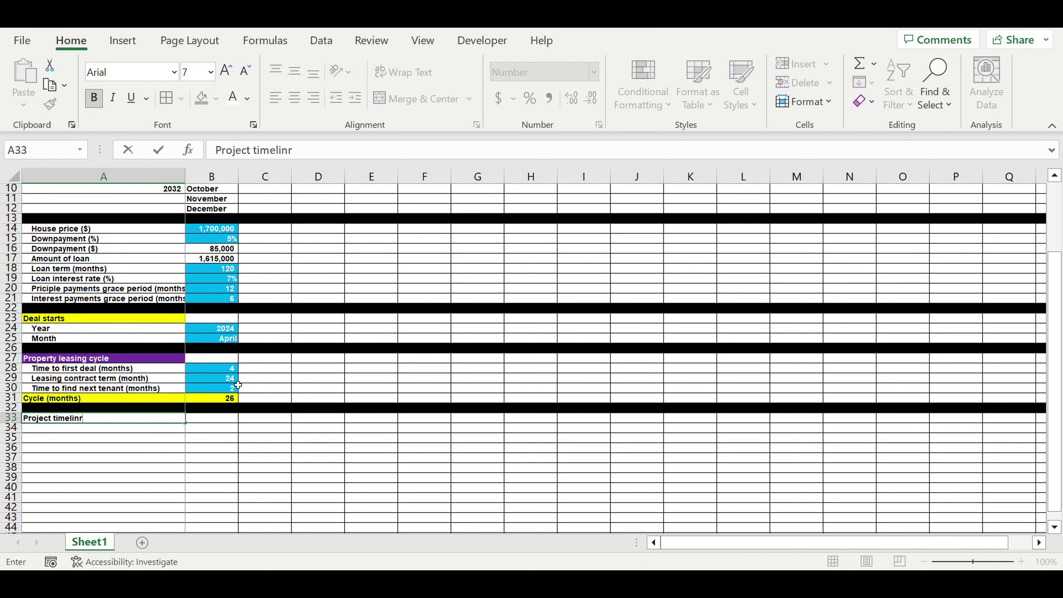
pyautogui.press('BackSpace')
pyautogui.write('e')
pyautogui.press('Return')
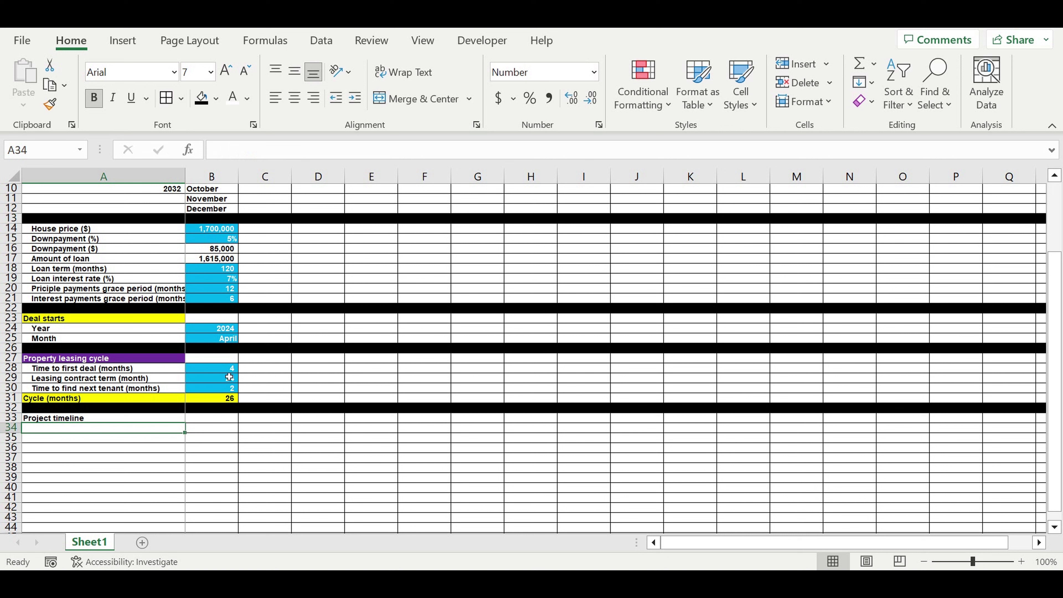
# Link cell B33 to the start year in A1 with the formula =A1
pyautogui.click(211, 418)
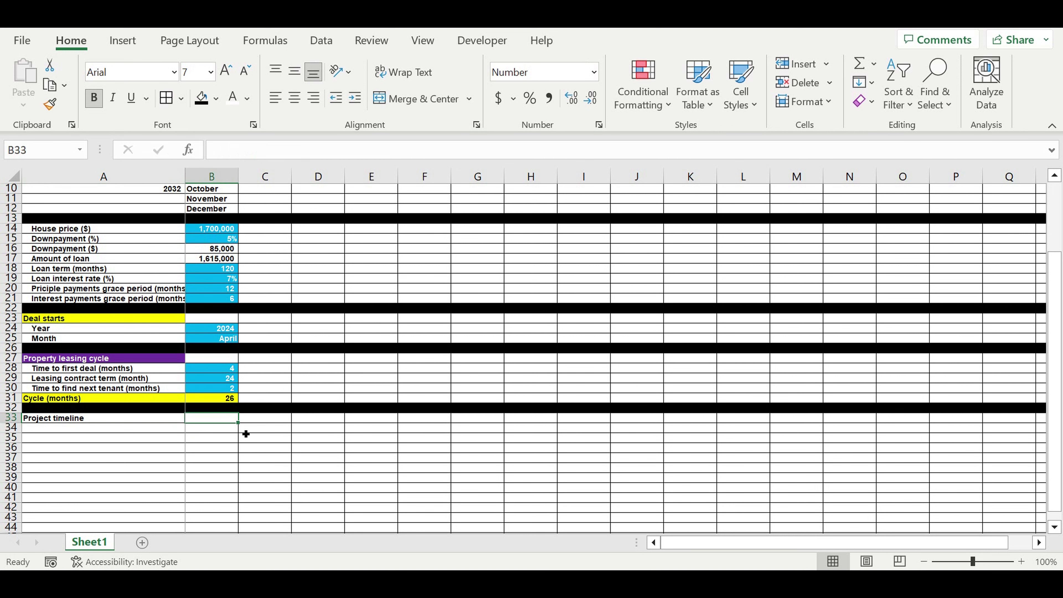
pyautogui.write('=')
pyautogui.scroll(3, 269, 431)
pyautogui.click(159, 192)
pyautogui.press('Return')
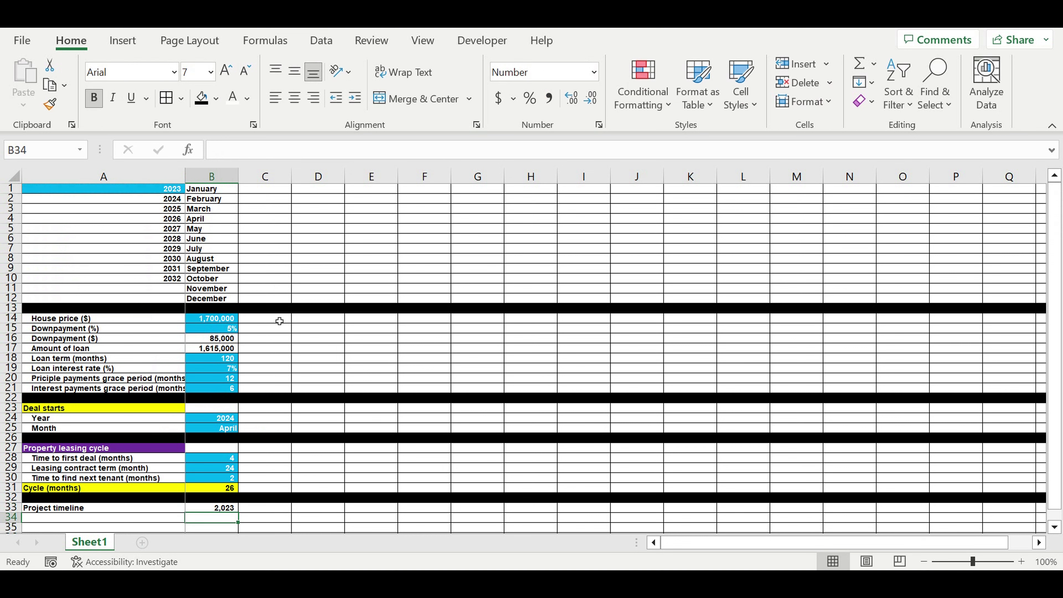
# Format the whole Project timeline row 33 as numbers without the 1000 separator
pyautogui.click(9, 507)
pyautogui.rightClick(9, 508)
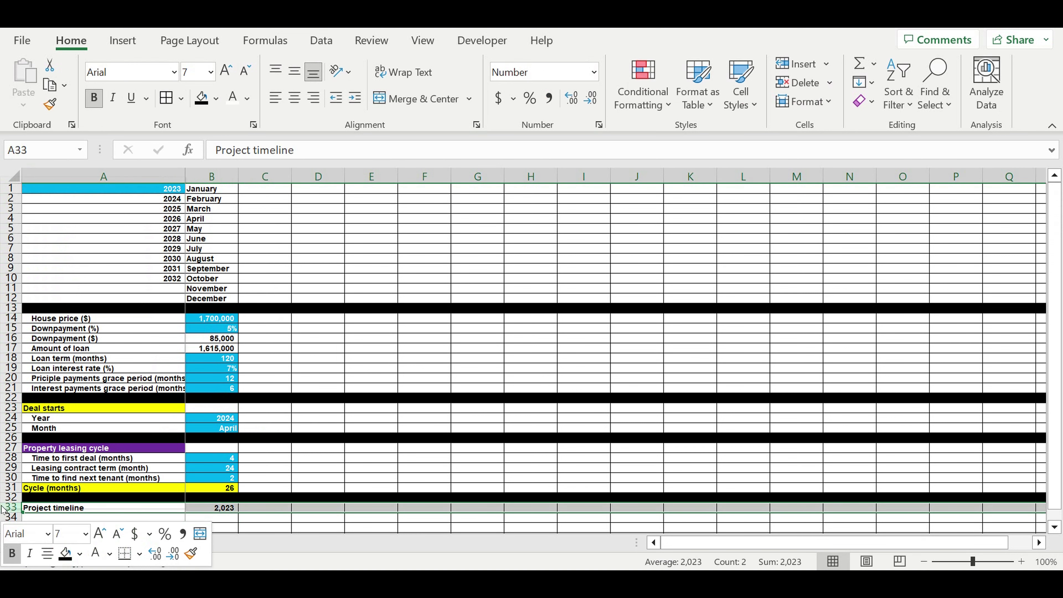
pyautogui.click(42, 421)
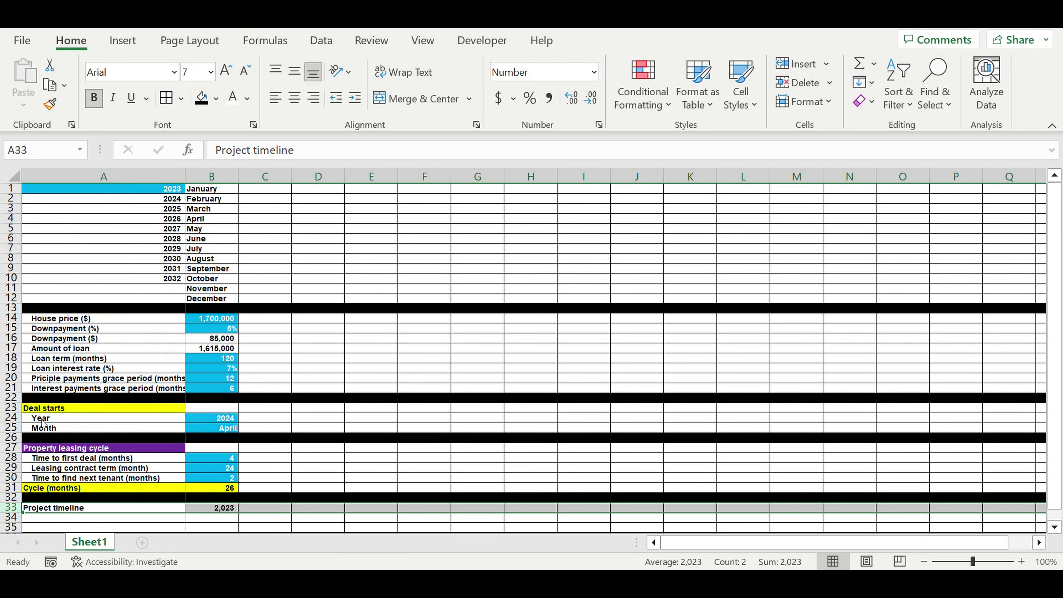
pyautogui.click(148, 279)
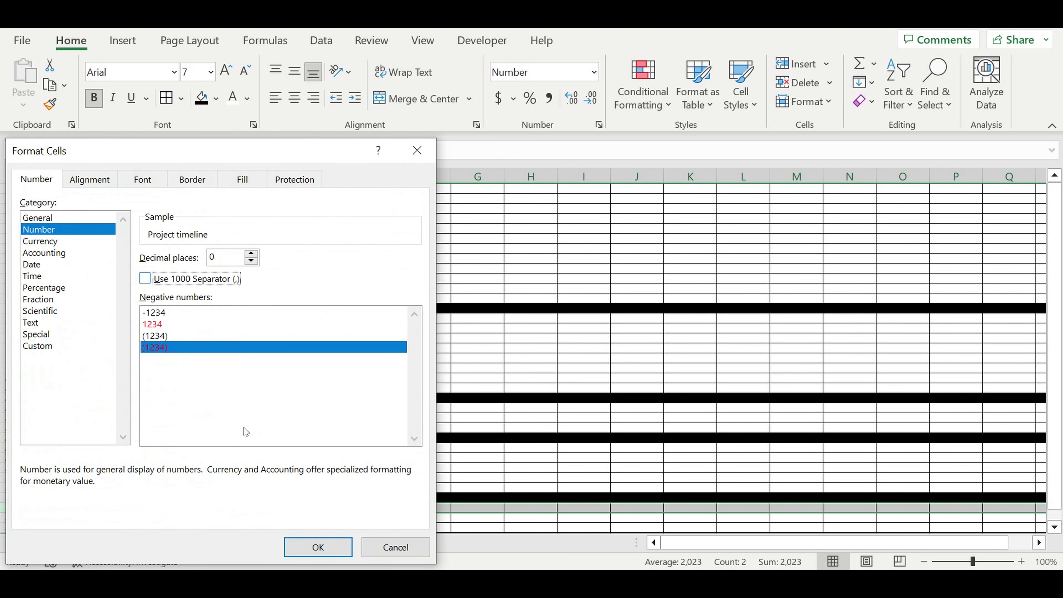
pyautogui.click(330, 552)
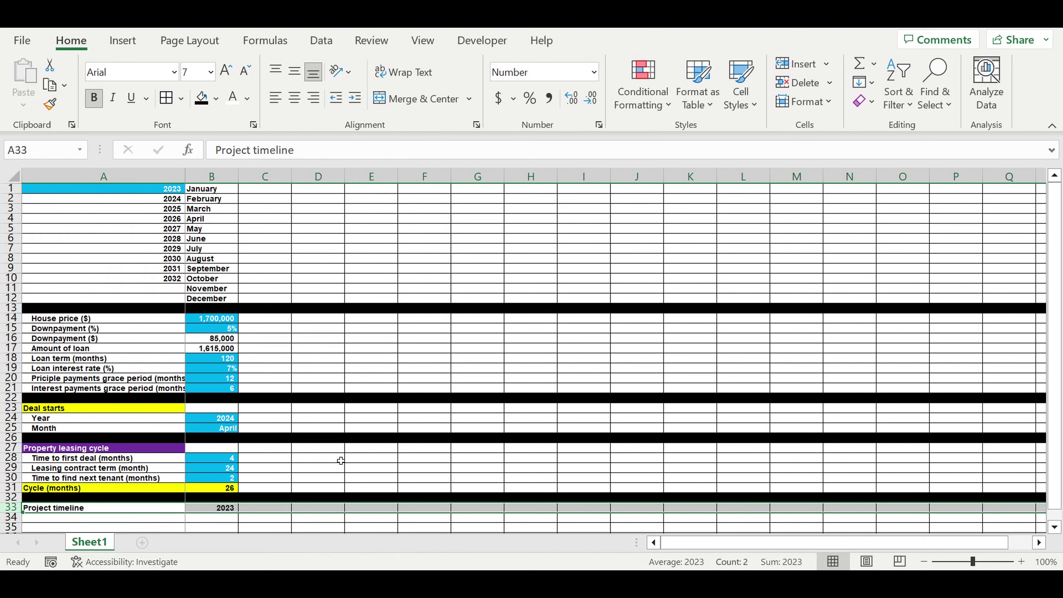
# Enter "January" in cell B34, directly below the first timeline year
pyautogui.click(340, 450)
pyautogui.scroll(-3, 326, 428)
pyautogui.click(221, 428)
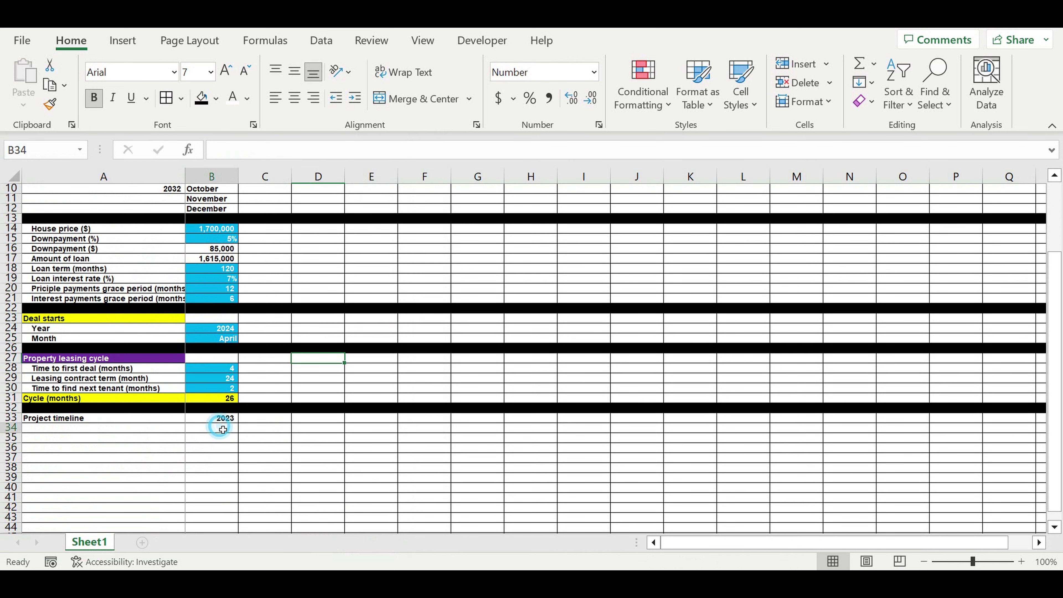
pyautogui.write('January')
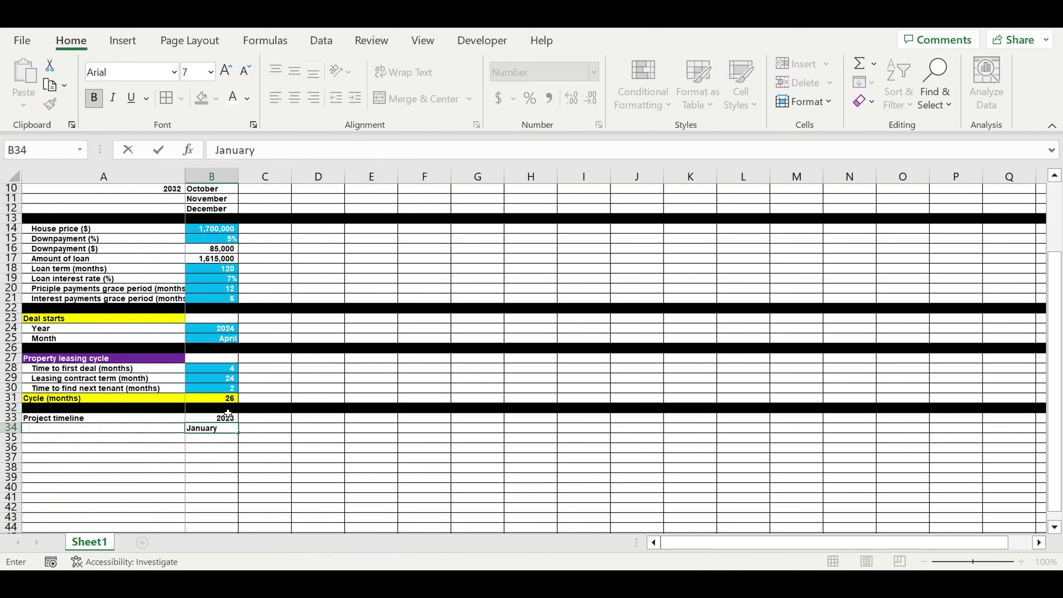
pyautogui.press('Return')
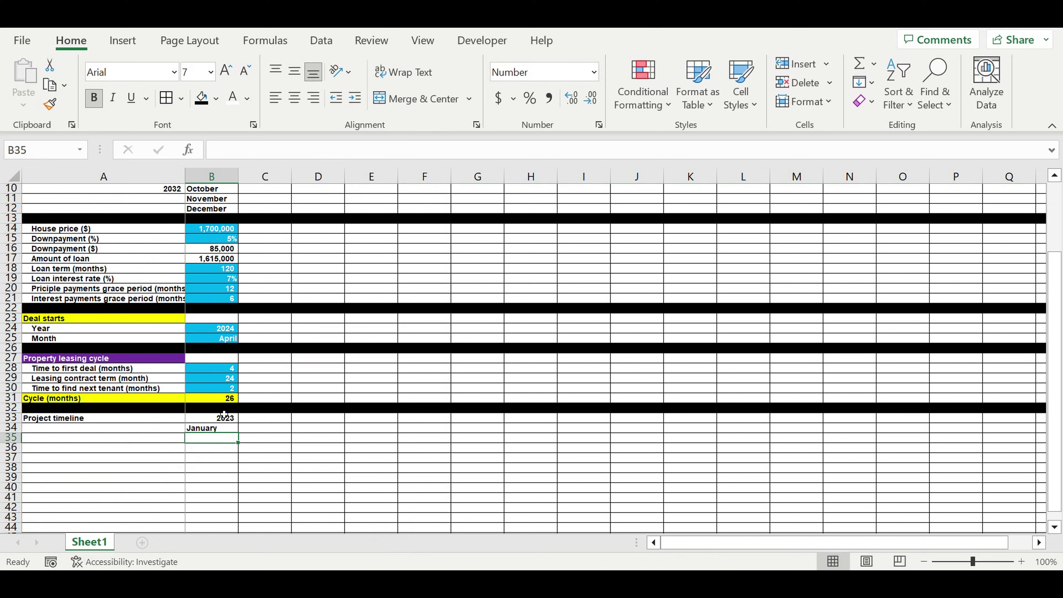
# Center January in B34 and fill the month names across row 34 through DQ34
pyautogui.click(203, 429)
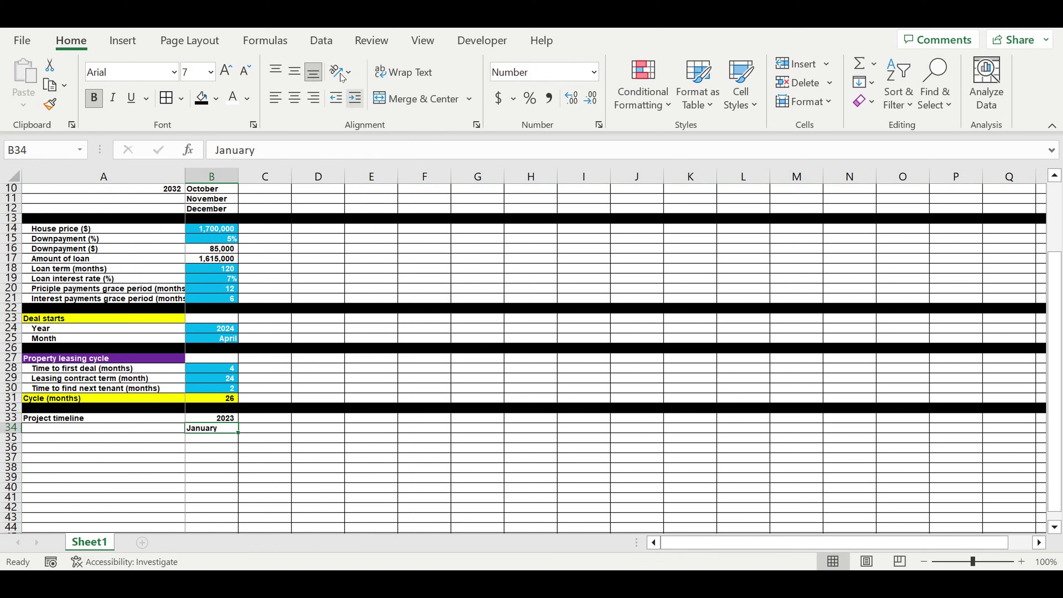
pyautogui.click(294, 98)
pyautogui.moveTo(242, 437); pyautogui.dragTo(1022, 438)
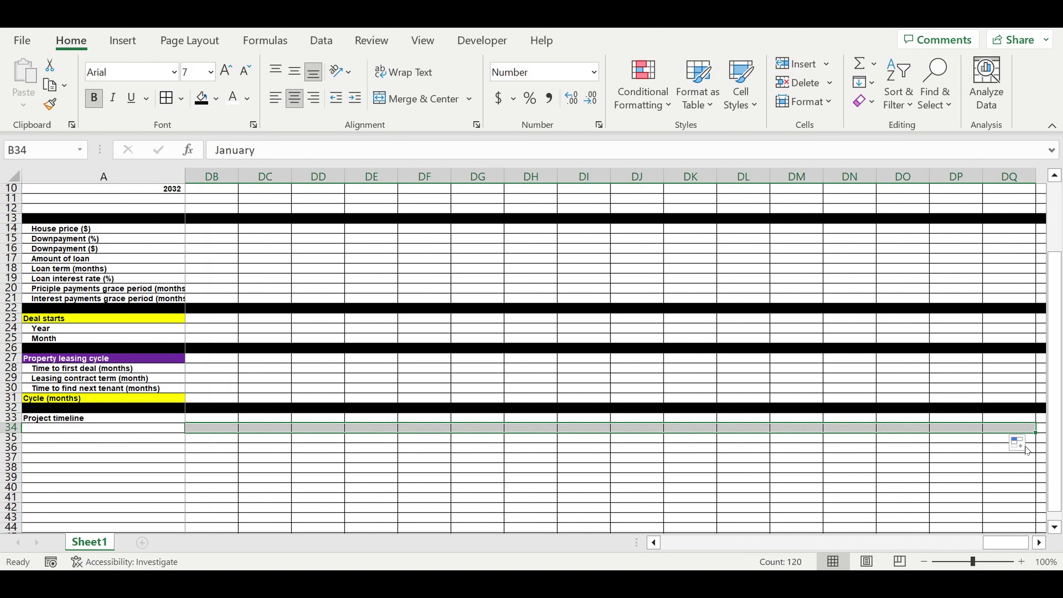
pyautogui.click(971, 470)
pyautogui.moveTo(1006, 543); pyautogui.dragTo(231, 451)
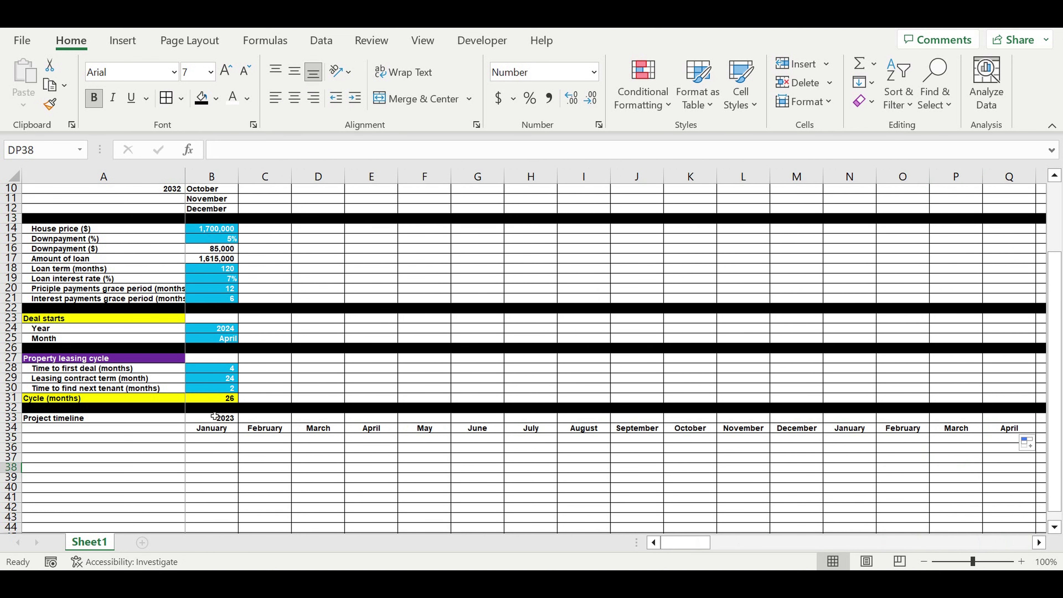
# Center the first timeline year in cell B33
pyautogui.click(230, 411)
pyautogui.click(218, 420)
pyautogui.click(294, 98)
# Enter the label "Parameters" in cell A34 and center it
pyautogui.click(180, 457)
pyautogui.click(169, 428)
pyautogui.write('Parameter')
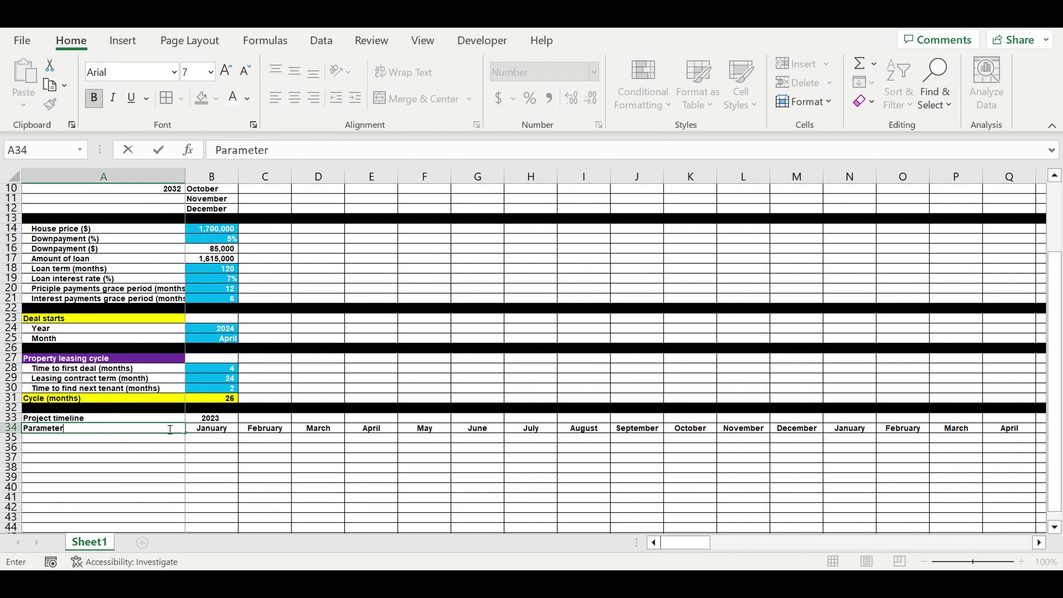
pyautogui.write('s')
pyautogui.press('Return')
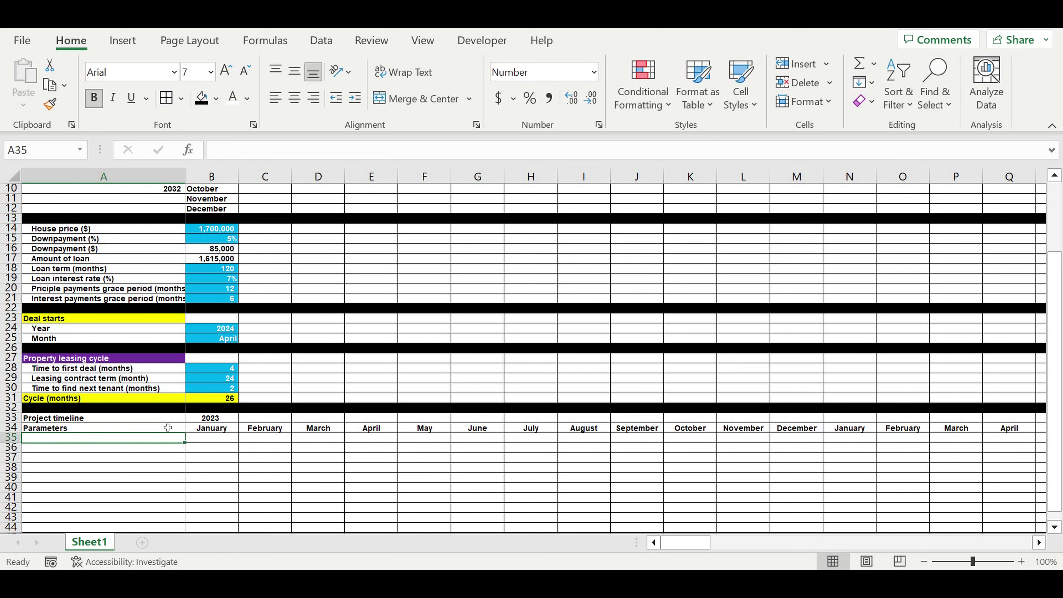
pyautogui.click(89, 429)
pyautogui.click(295, 99)
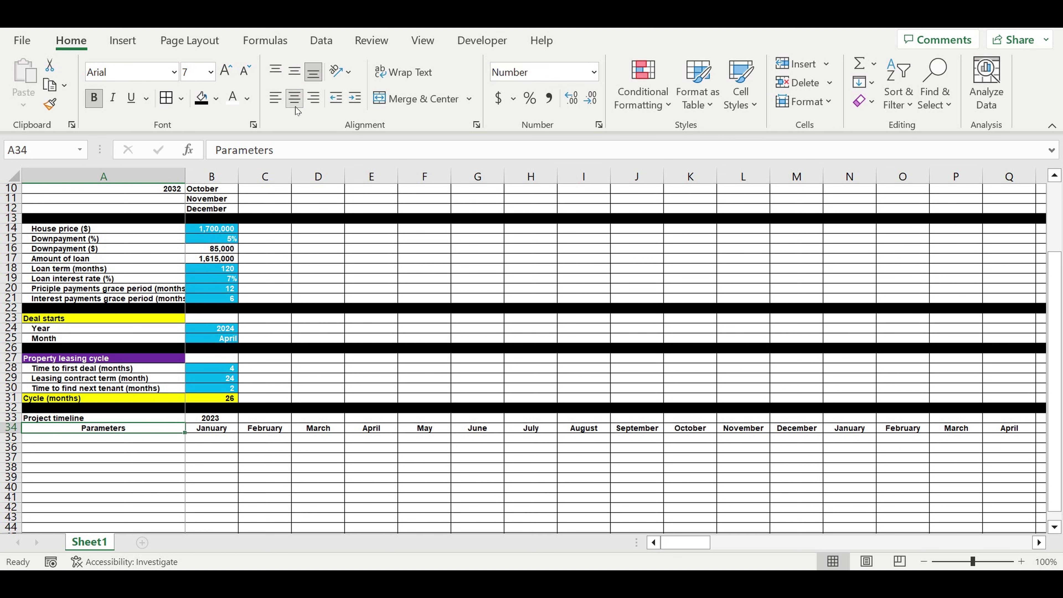
# Give the Project timeline label in A33 a green fill and white text
pyautogui.click(103, 417)
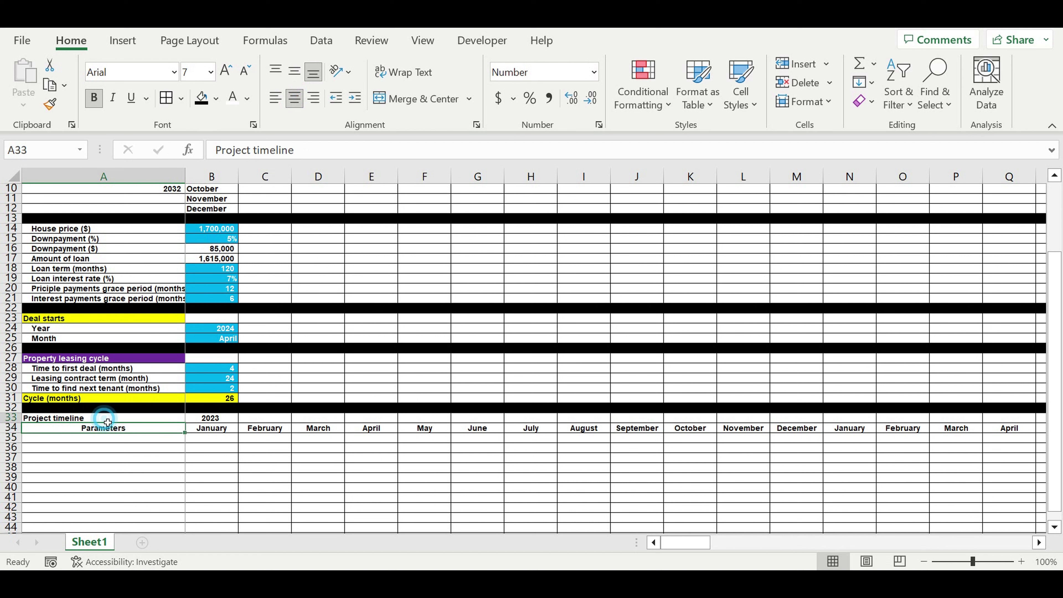
pyautogui.click(216, 98)
pyautogui.click(334, 253)
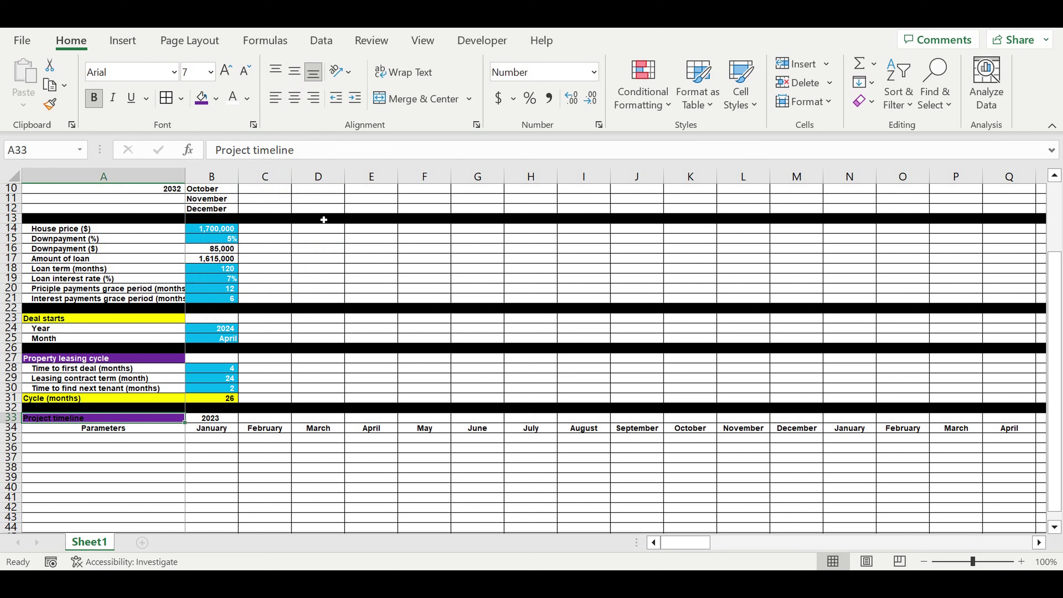
pyautogui.click(216, 99)
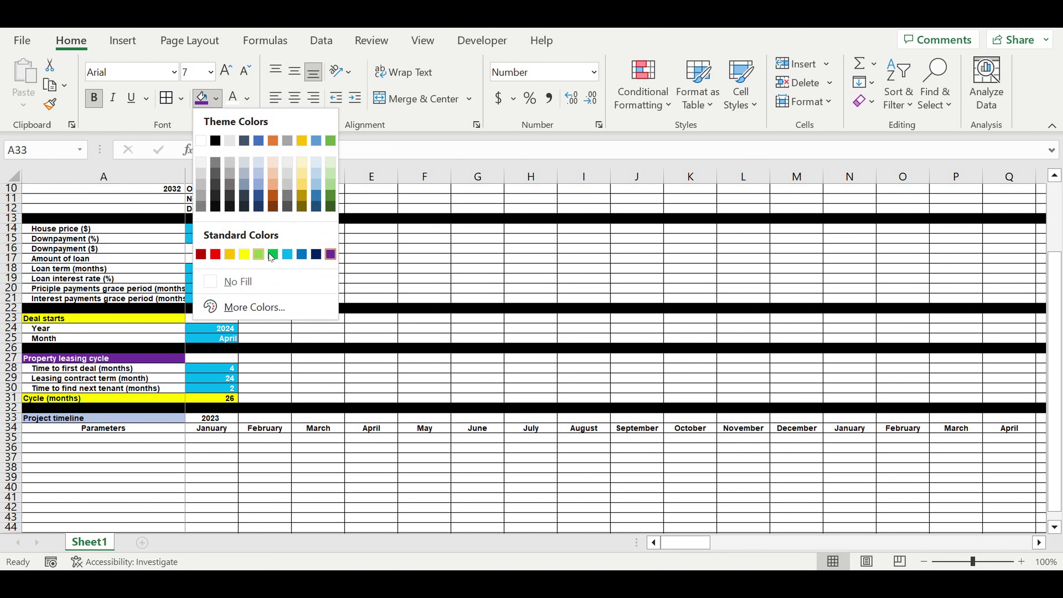
pyautogui.click(273, 255)
pyautogui.click(354, 381)
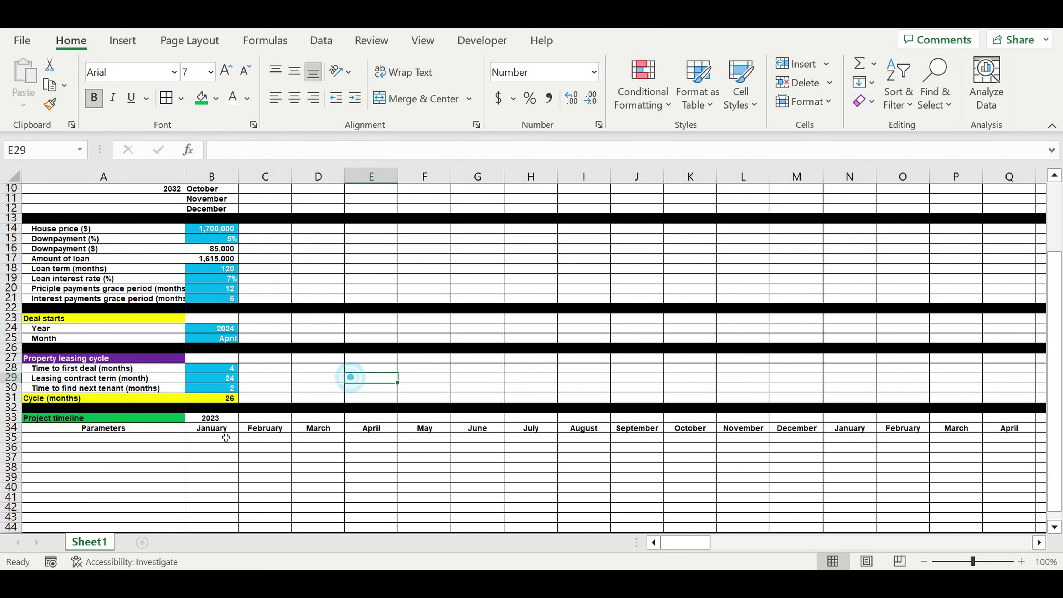
pyautogui.click(173, 418)
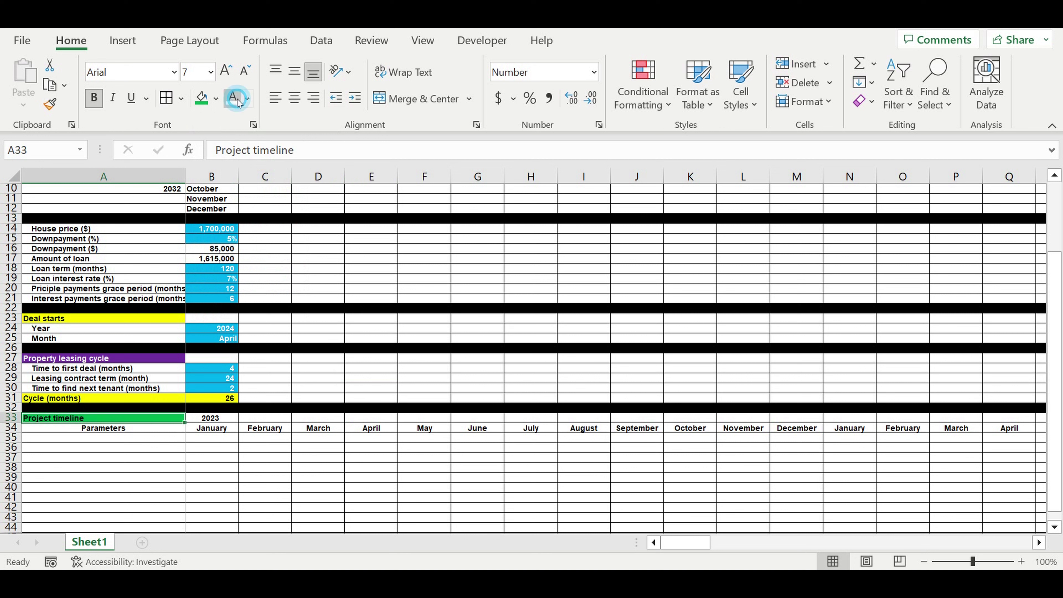
pyautogui.click(303, 468)
# Enter the formula =B33 in C33, center it, and copy it across row 33 through N33
pyautogui.click(264, 419)
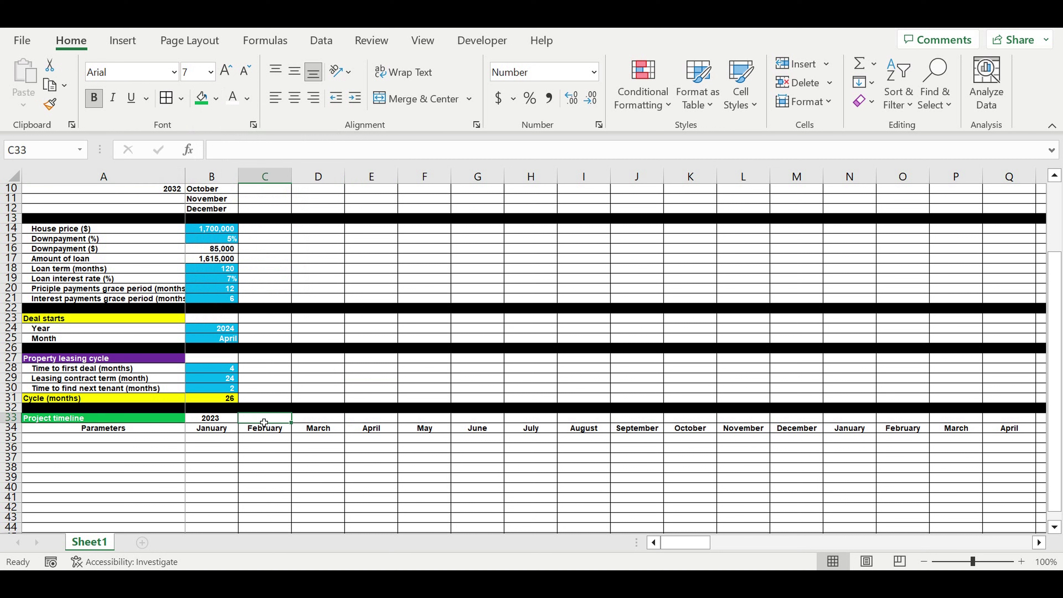
pyautogui.write('=')
pyautogui.click(222, 419)
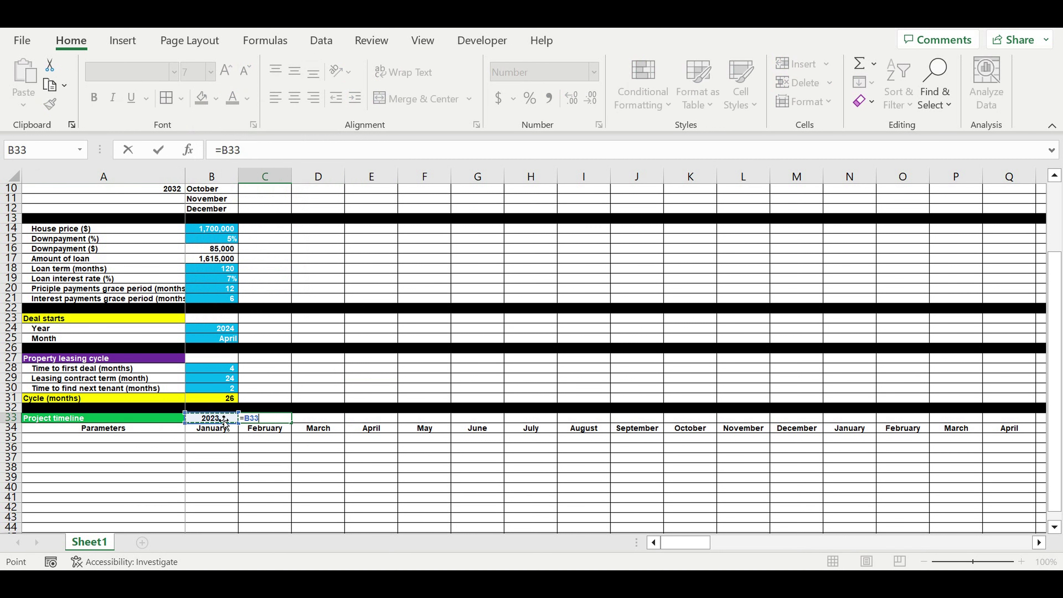
pyautogui.press('Return')
pyautogui.click(276, 419)
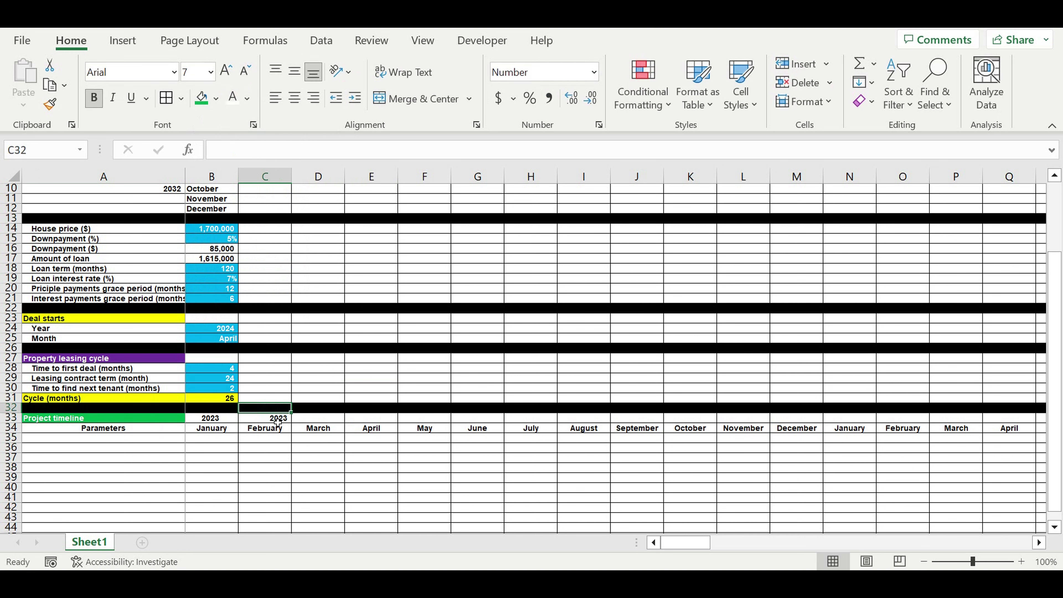
pyautogui.click(294, 103)
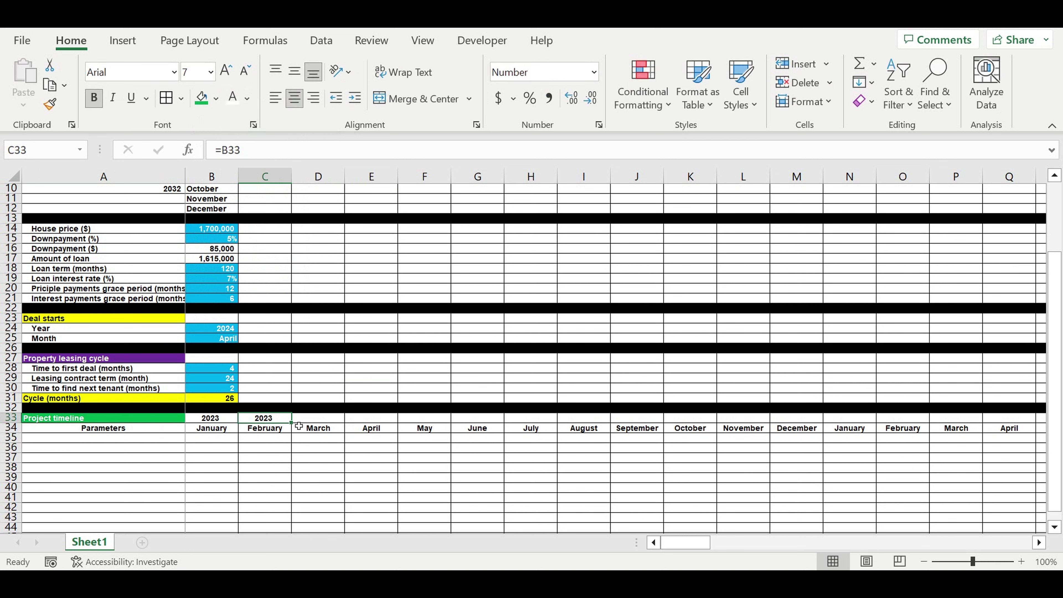
pyautogui.moveTo(297, 428); pyautogui.dragTo(764, 450)
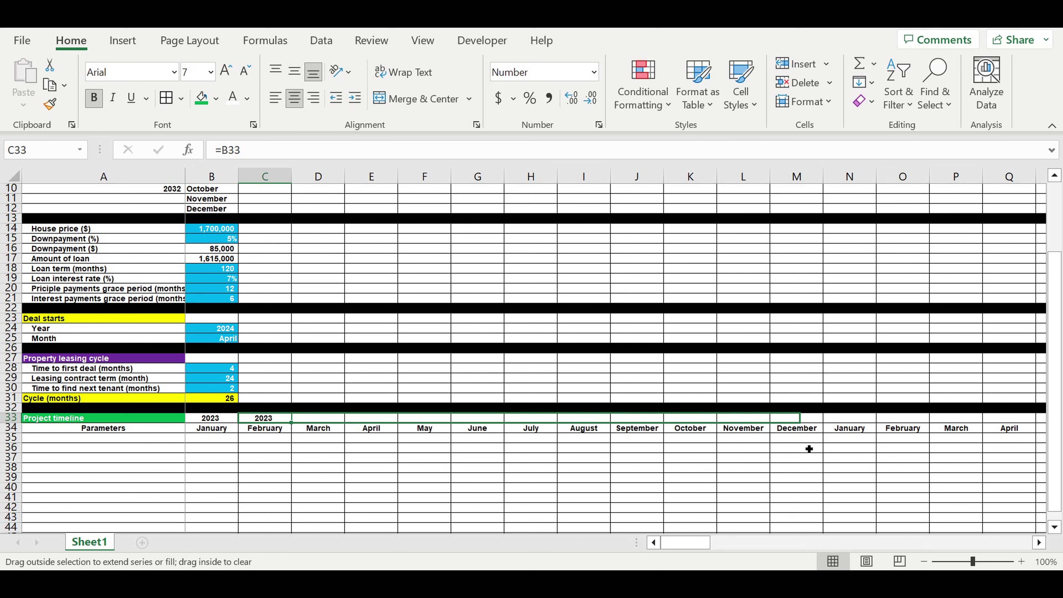
pyautogui.moveTo(879, 439); pyautogui.dragTo(874, 433)
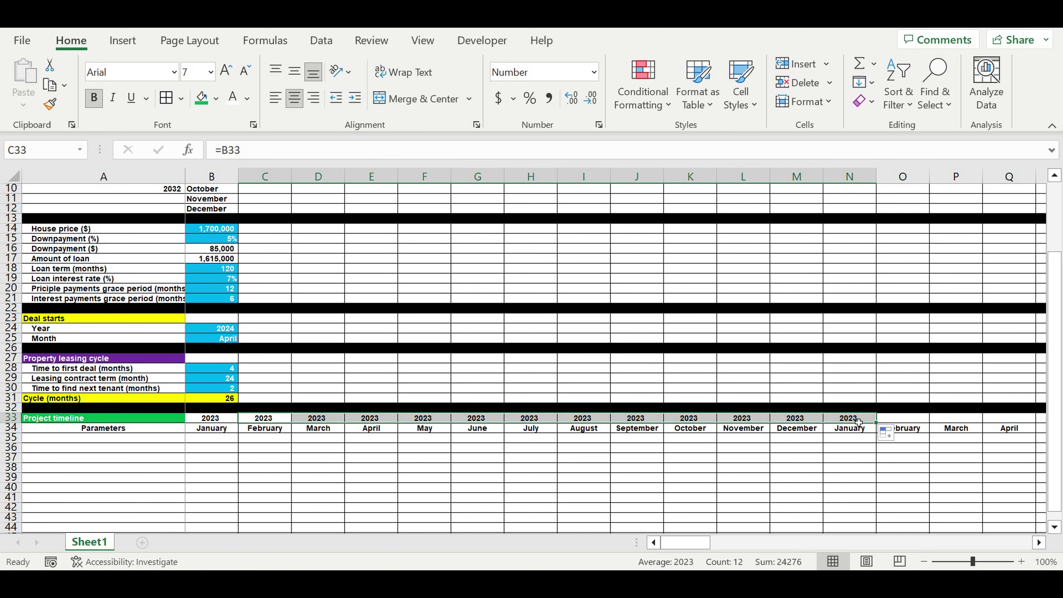
# Replace the formula in N33, the second January, with =B33+1 to advance the year
pyautogui.click(858, 422)
pyautogui.write('=')
pyautogui.click(226, 419)
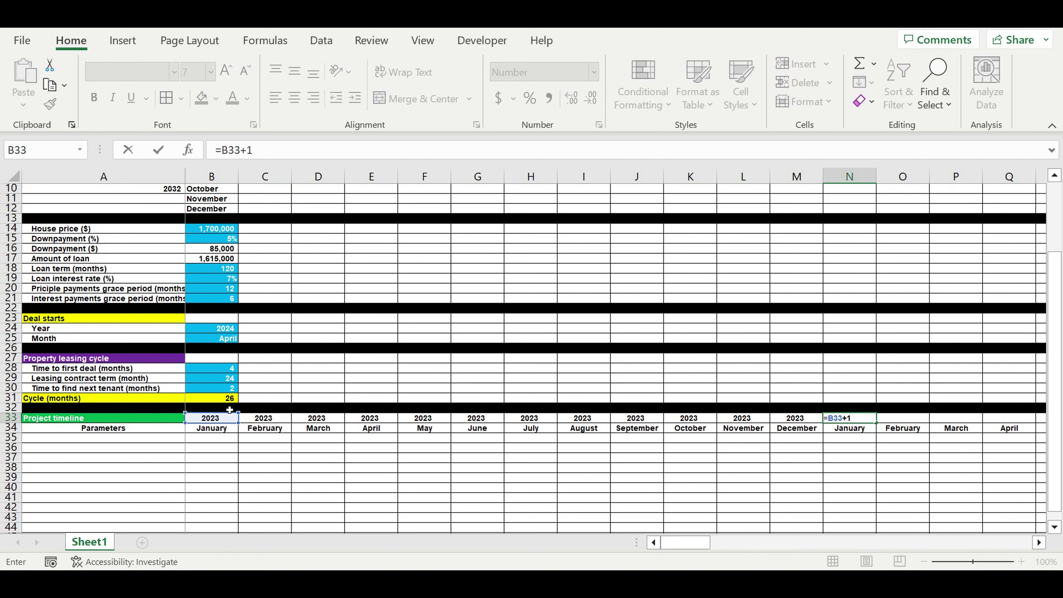
pyautogui.press('Return')
# Copy N33 into O33 and replace the copied formula with =N33
pyautogui.click(862, 419)
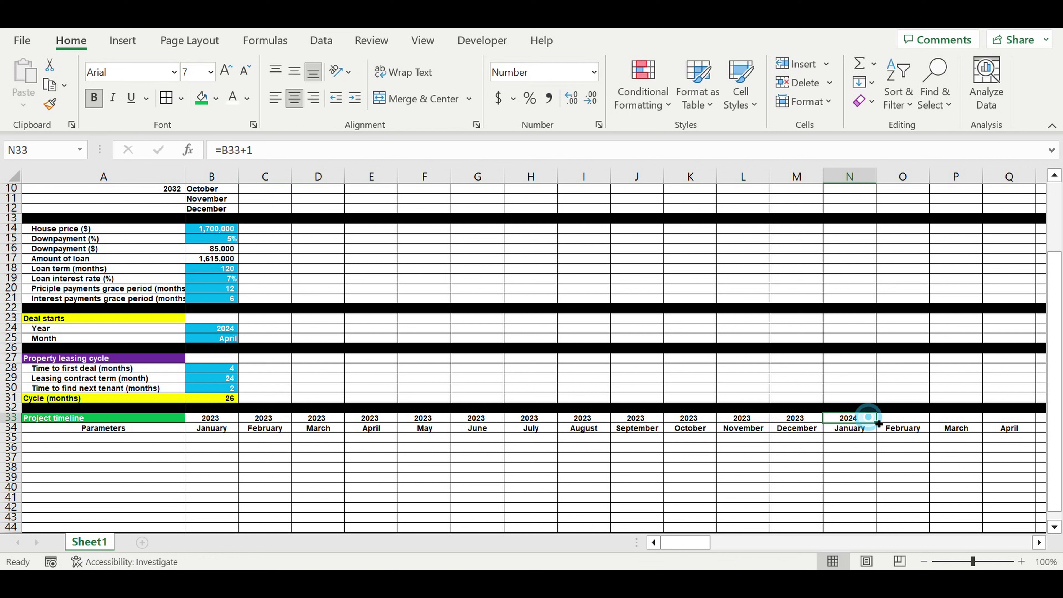
pyautogui.moveTo(877, 423); pyautogui.dragTo(915, 423)
pyautogui.click(915, 419)
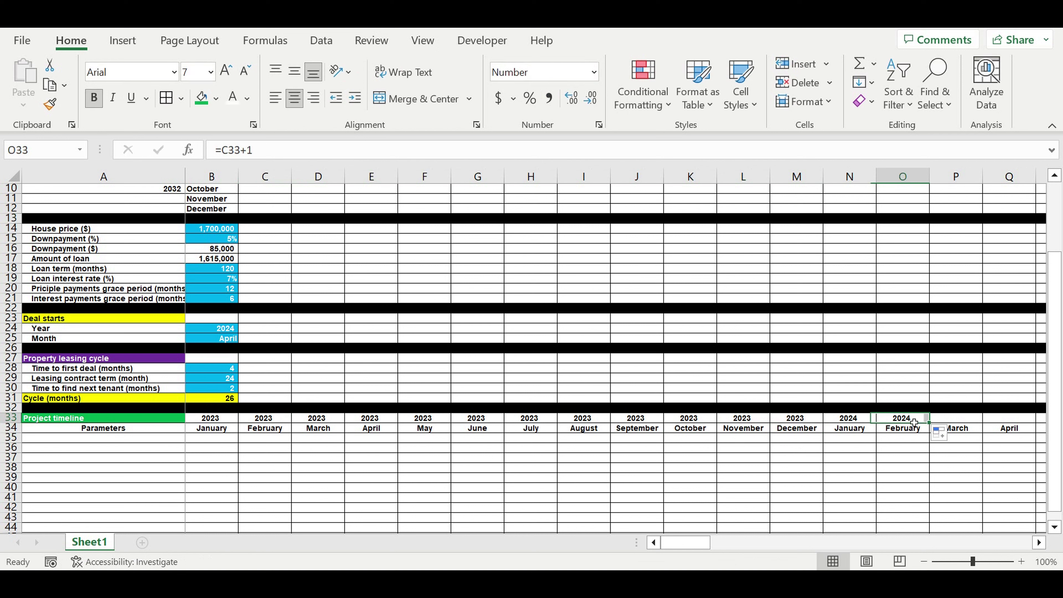
pyautogui.write('=')
pyautogui.click(854, 421)
pyautogui.press('Return')
# Fill the year formula from O33 across row 33 through December in Y33
pyautogui.click(915, 420)
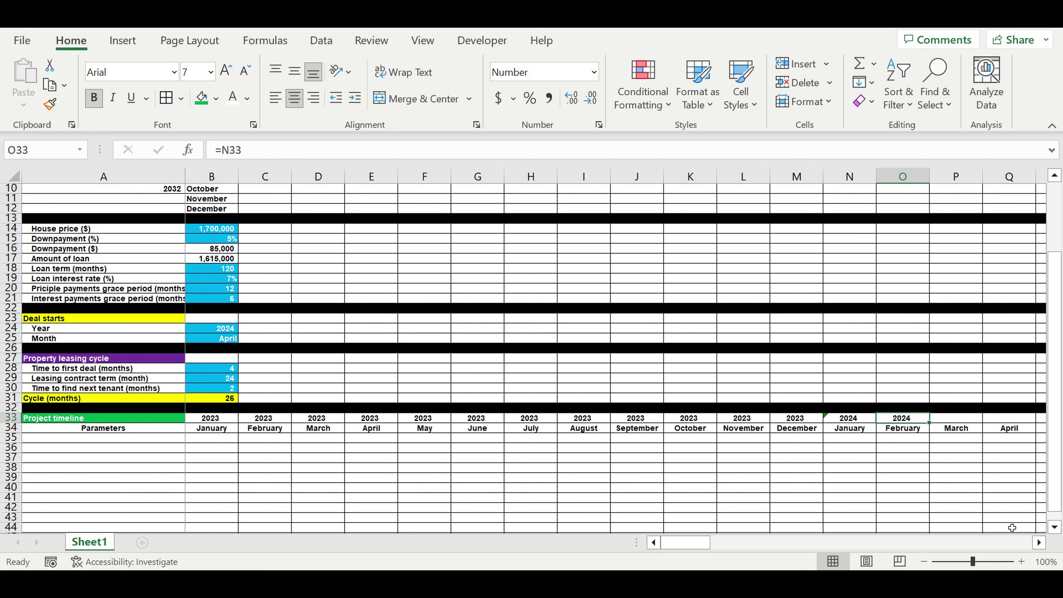
pyautogui.click(1040, 543)
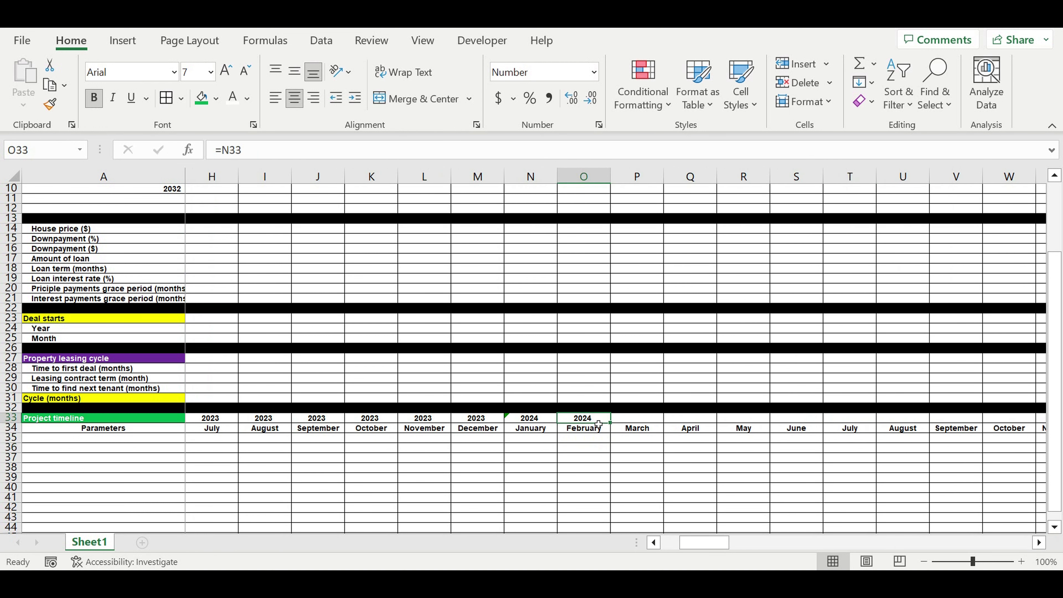
pyautogui.moveTo(612, 428); pyautogui.dragTo(875, 442)
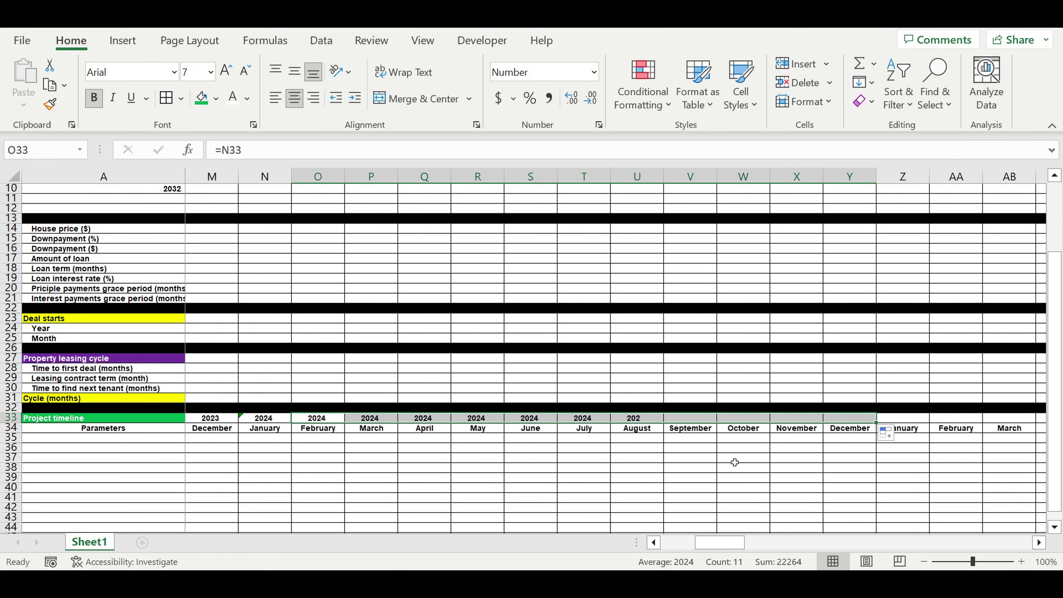
pyautogui.click(549, 451)
# Copy the twelve 2024 year cells N33:Y33 and paste them starting at January in Z33
pyautogui.moveTo(268, 420); pyautogui.dragTo(855, 429)
pyautogui.hotkey('alt', 'h')
pyautogui.press('a')
pyautogui.press('c')
pyautogui.hotkey('ctrl', 'c')
pyautogui.click(892, 419)
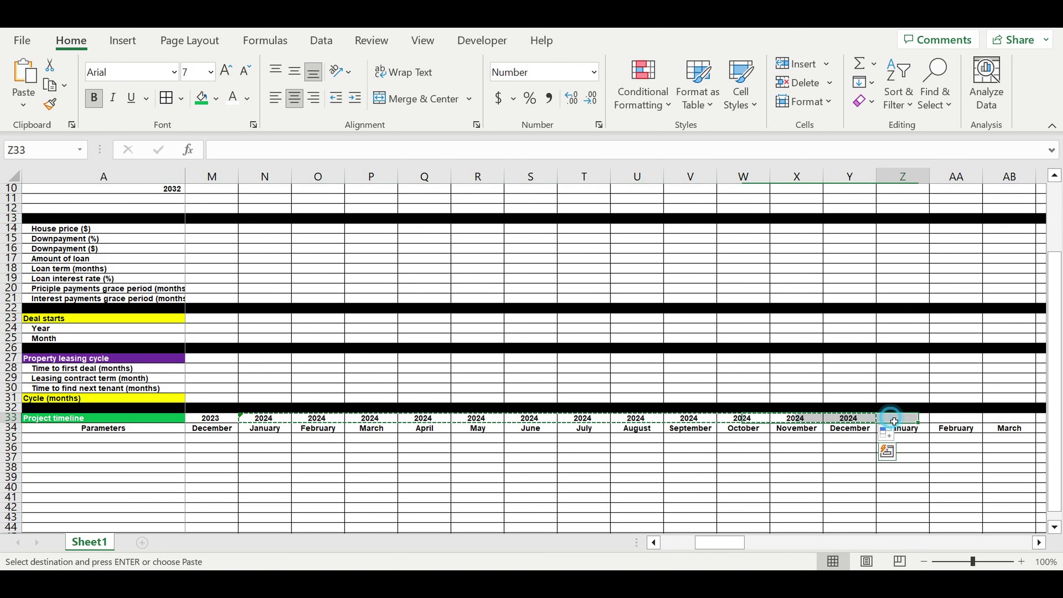
pyautogui.hotkey('ctrl', 'v')
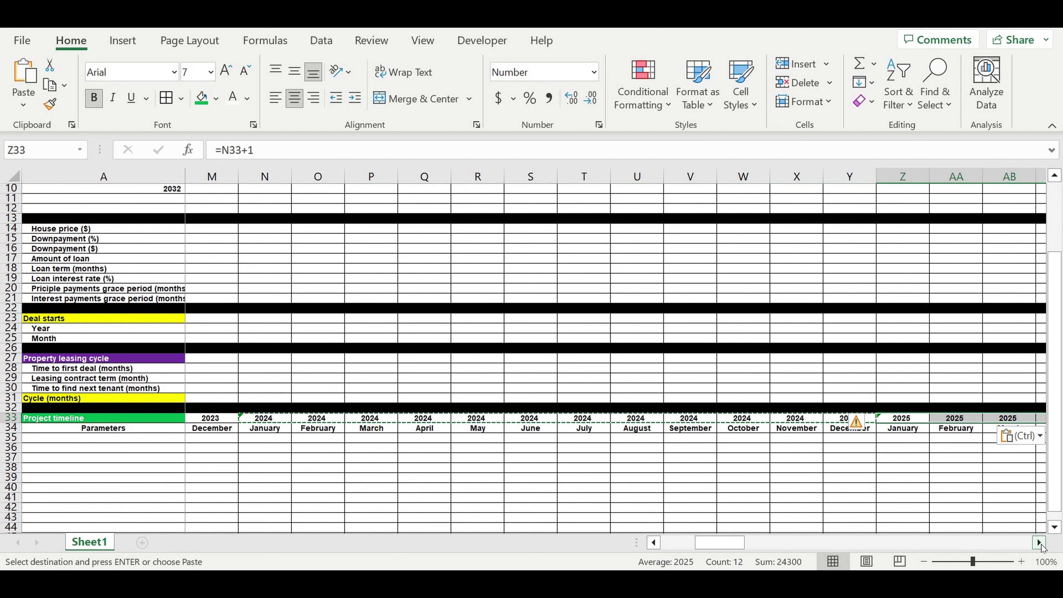
# Paste the copied twelve-month year formulas at the next two Januaries, AL33 and AX33, for 2026 and 2027
pyautogui.click(1040, 543)
pyautogui.moveTo(1040, 542); pyautogui.dragTo(1040, 543)
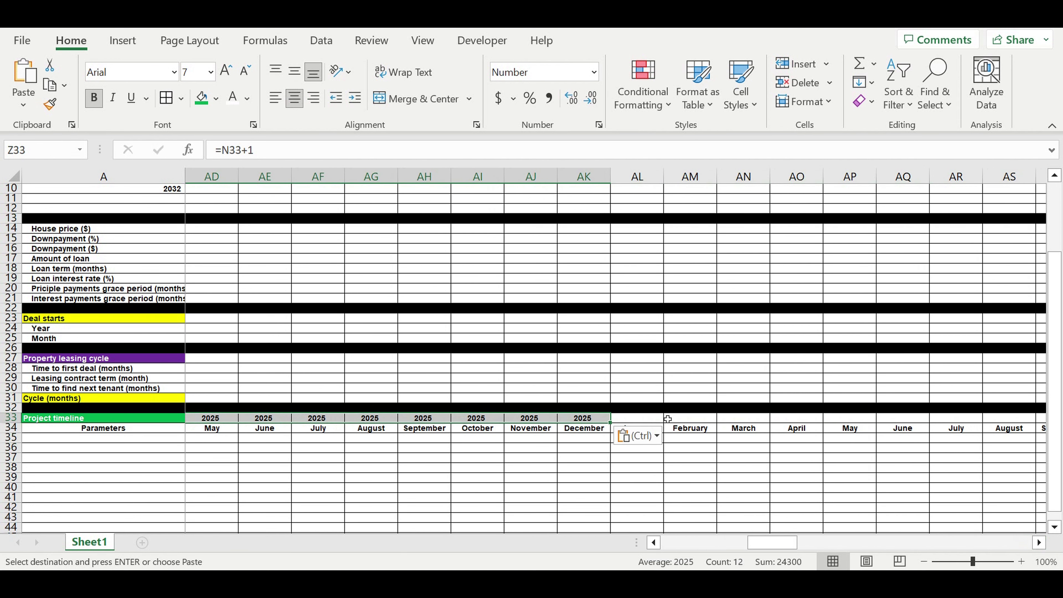
pyautogui.click(645, 418)
pyautogui.hotkey('ctrl', 'v')
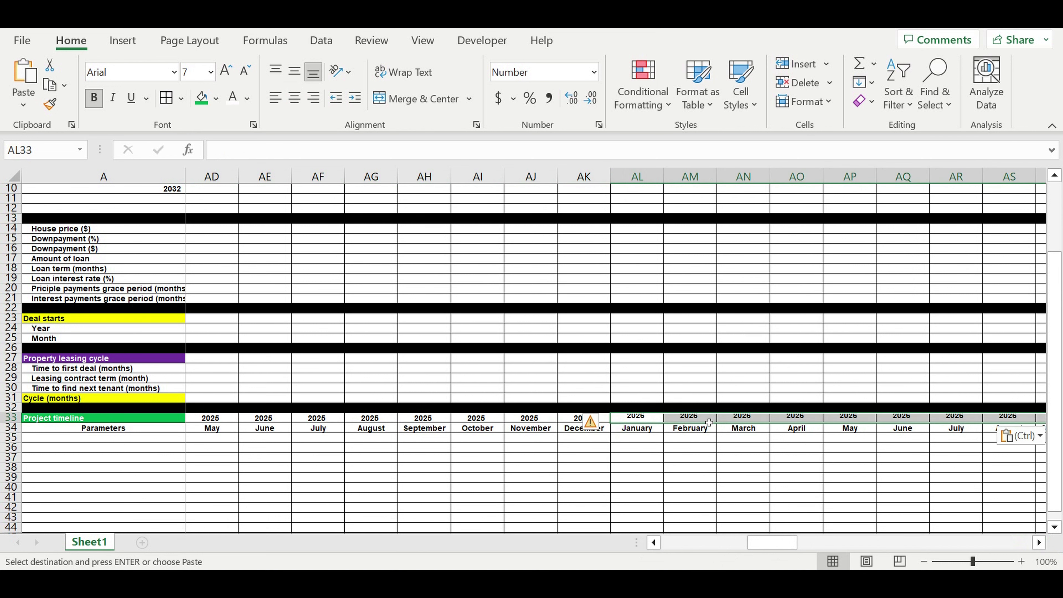
pyautogui.moveTo(771, 543)
pyautogui.mouseDown()
pyautogui.moveTo(874, 540)
pyautogui.moveTo(775, 553)
pyautogui.mouseUp()
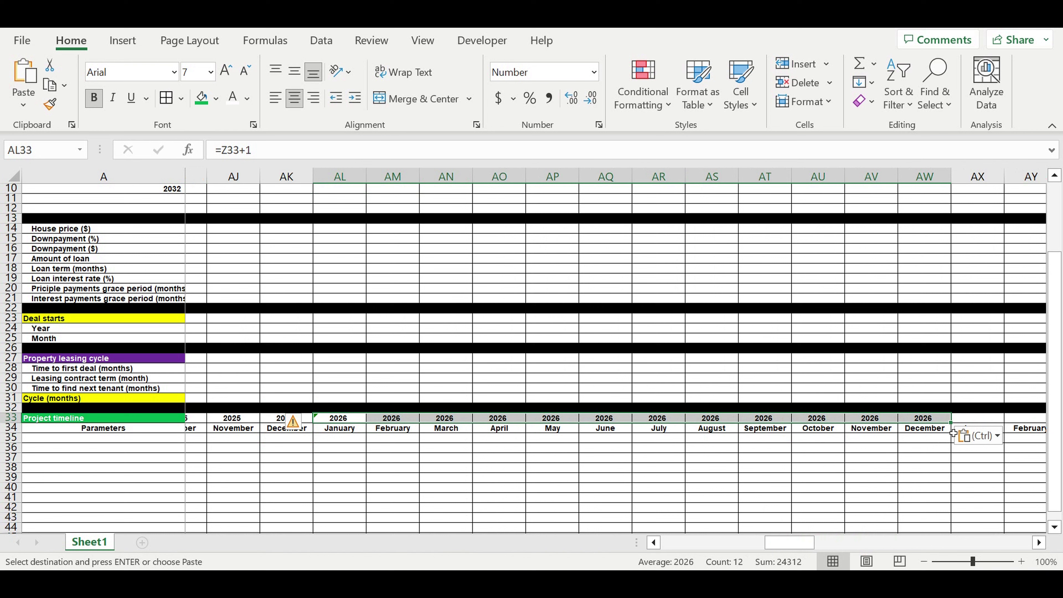
pyautogui.click(973, 419)
pyautogui.hotkey('ctrl', 'v')
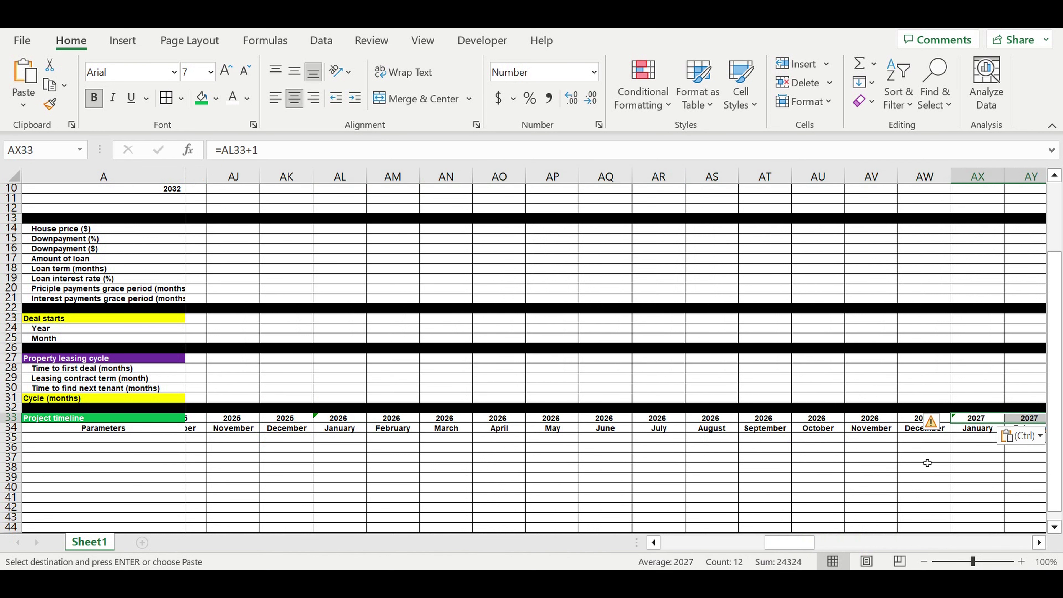
# Paste the copied twelve-month year formulas at BJ33 and BV33 for 2028 and 2029
pyautogui.moveTo(804, 546); pyautogui.dragTo(866, 539)
pyautogui.click(547, 420)
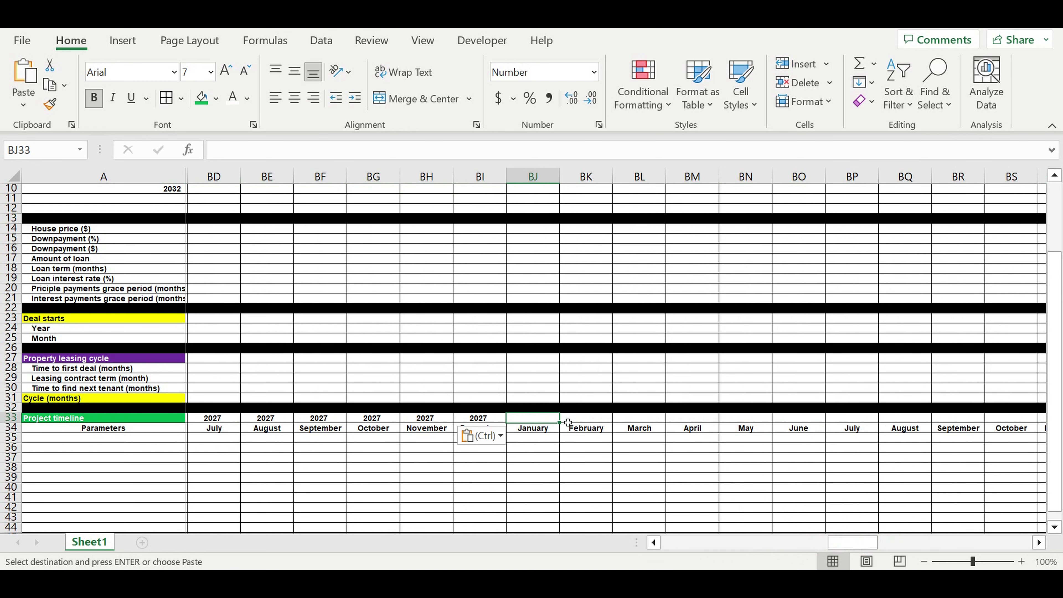
pyautogui.hotkey('ctrl', 'v')
pyautogui.moveTo(862, 545); pyautogui.dragTo(912, 540)
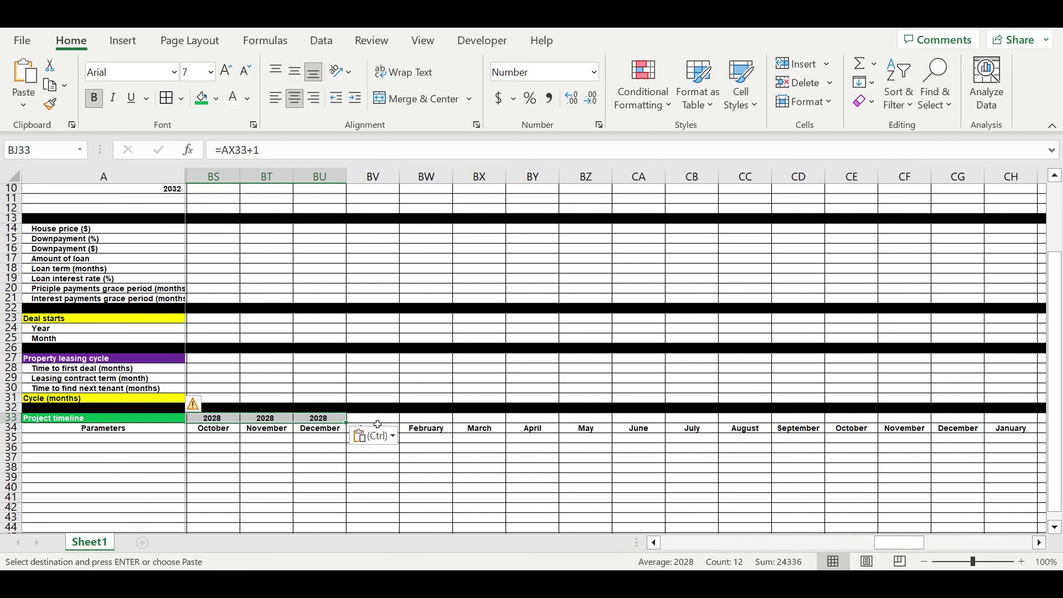
pyautogui.click(376, 420)
pyautogui.hotkey('ctrl', 'v')
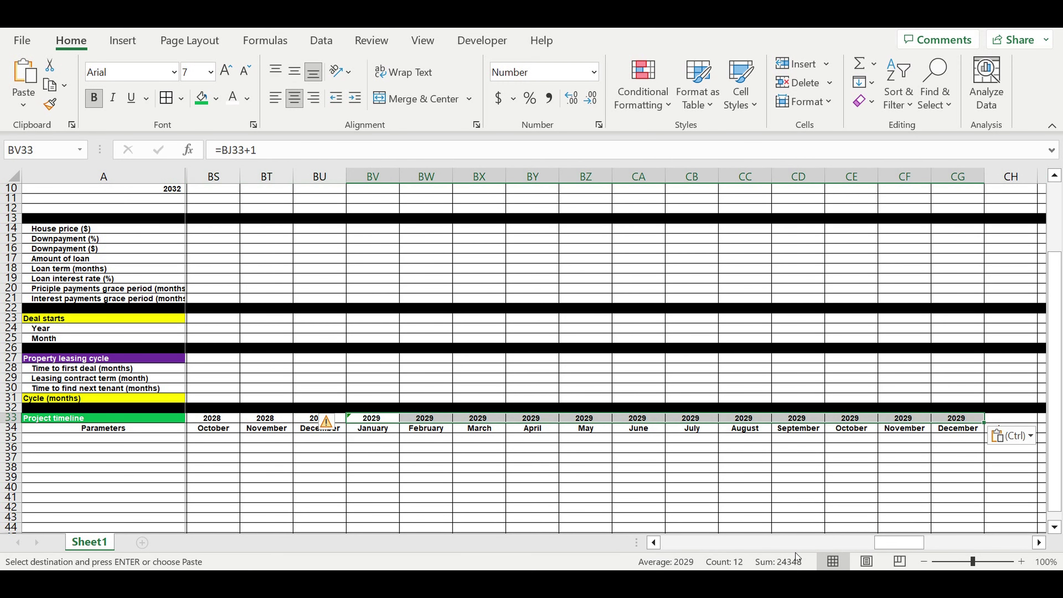
# Paste the copied twelve-month year formulas starting at January in CH33 for 2030
pyautogui.moveTo(900, 544); pyautogui.dragTo(930, 547)
pyautogui.click(493, 419)
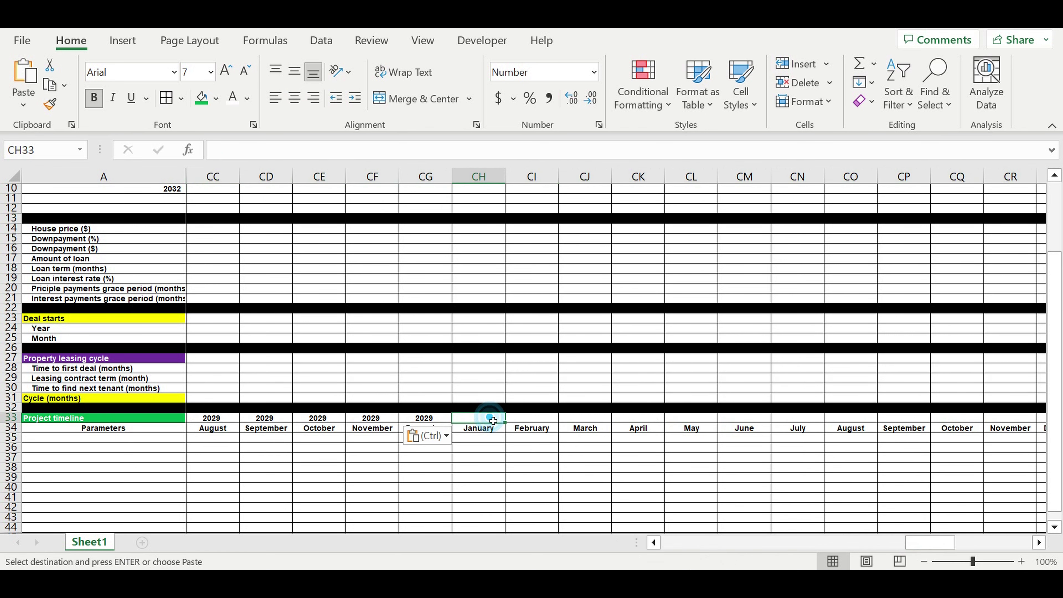
pyautogui.hotkey('ctrl', 'v')
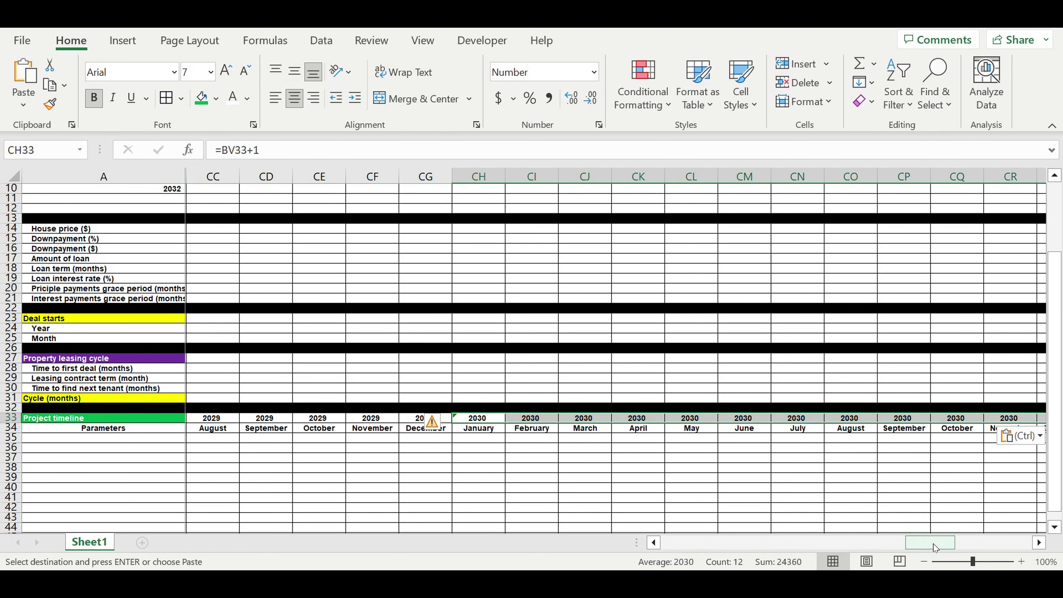
# Paste the copied twelve-month year formulas at CT33 for 2031 and DF33 for 2032
pyautogui.moveTo(955, 548); pyautogui.dragTo(965, 545)
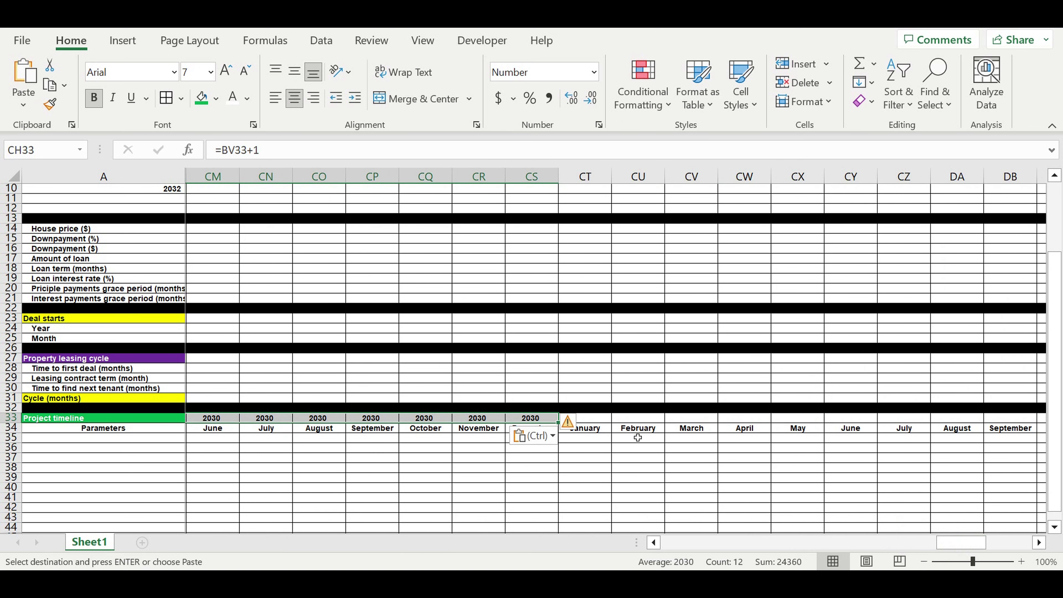
pyautogui.click(598, 421)
pyautogui.hotkey('ctrl', 'v')
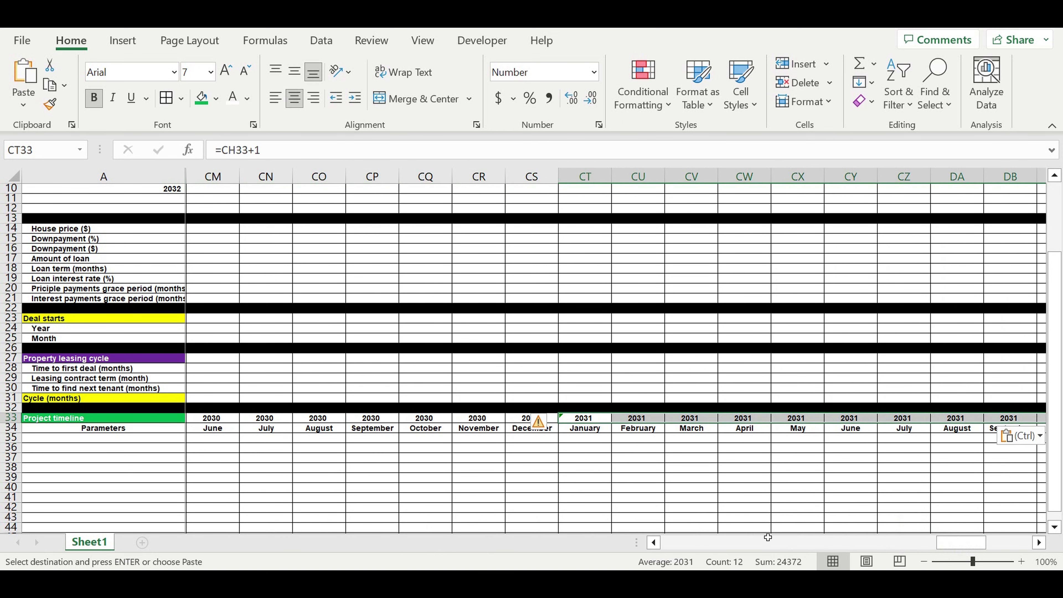
pyautogui.moveTo(976, 543); pyautogui.dragTo(992, 543)
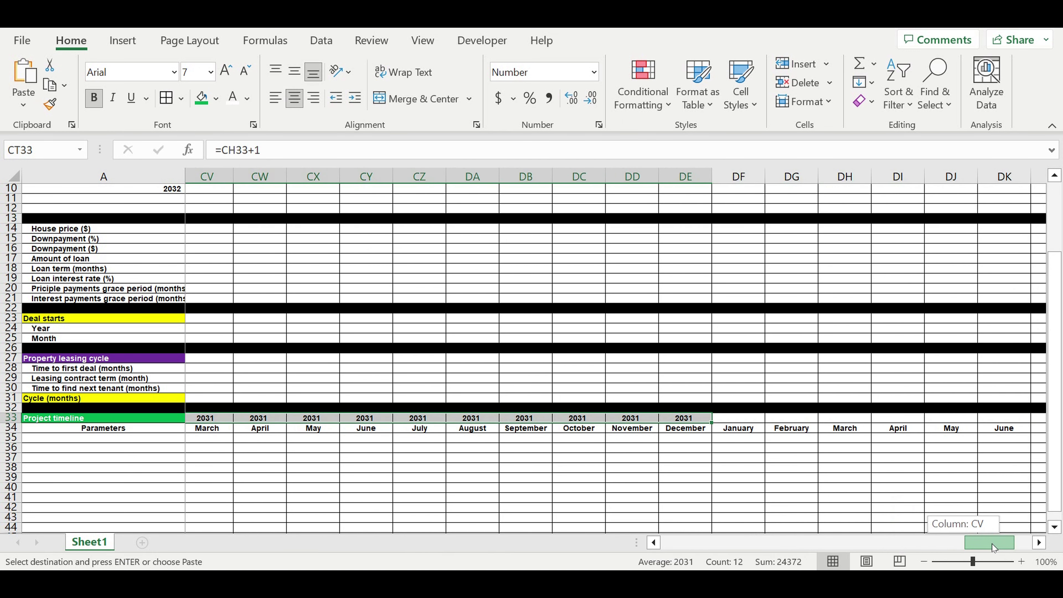
pyautogui.click(730, 419)
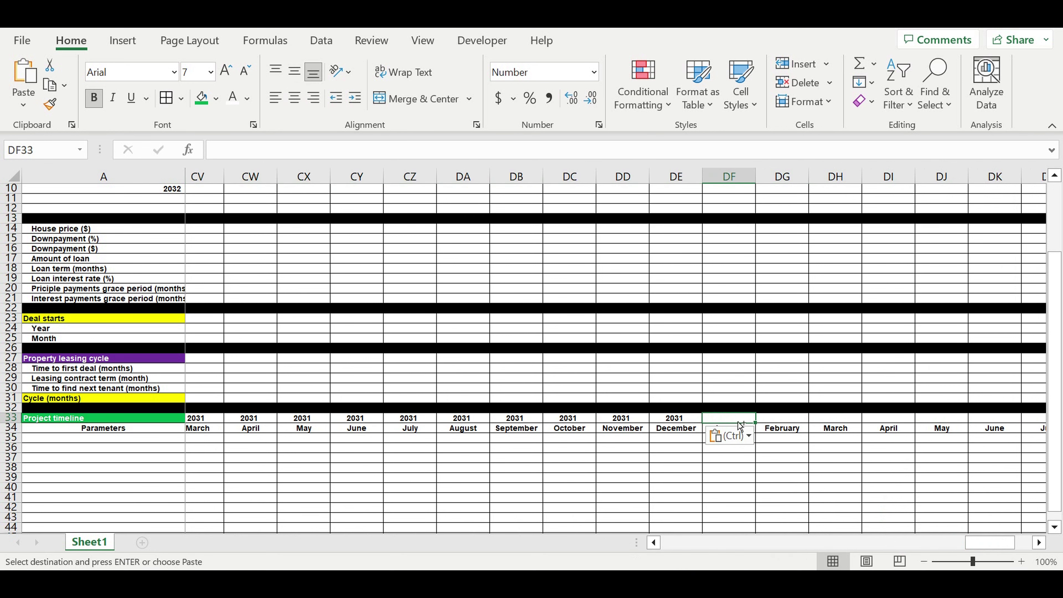
pyautogui.hotkey('ctrl', 'v')
pyautogui.moveTo(1009, 543); pyautogui.dragTo(1048, 547)
pyautogui.click(1039, 543)
pyautogui.click(1040, 543)
pyautogui.click(1039, 543)
pyautogui.click(1040, 543)
# Fill the 2023 year cells B33:M33 and the month cells B34:M34 below them with light blue
pyautogui.moveTo(1005, 543); pyautogui.dragTo(385, 448)
pyautogui.click(299, 458)
pyautogui.moveTo(211, 419); pyautogui.dragTo(788, 421)
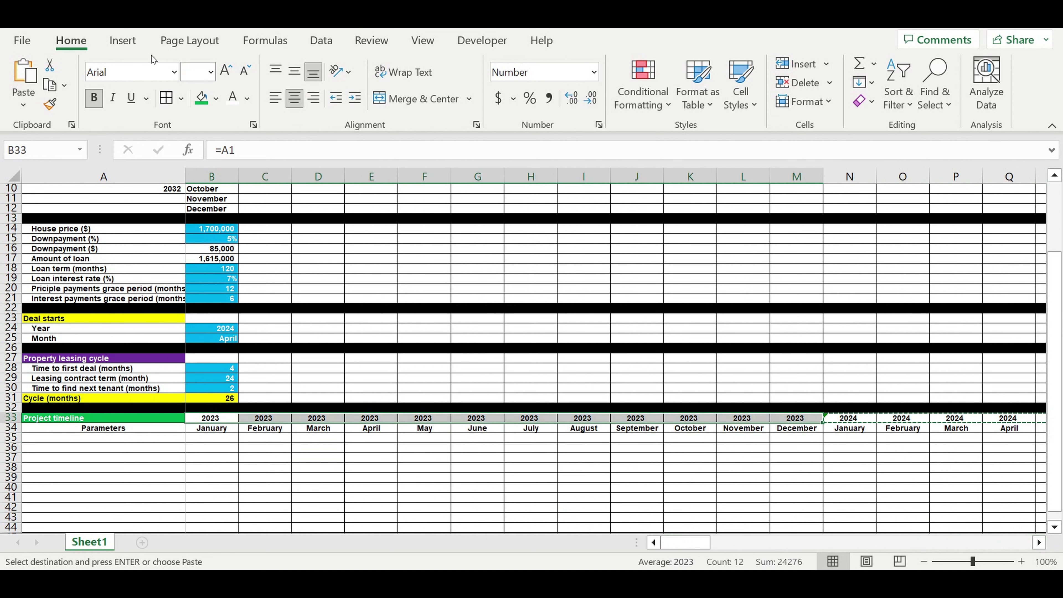
pyautogui.click(216, 99)
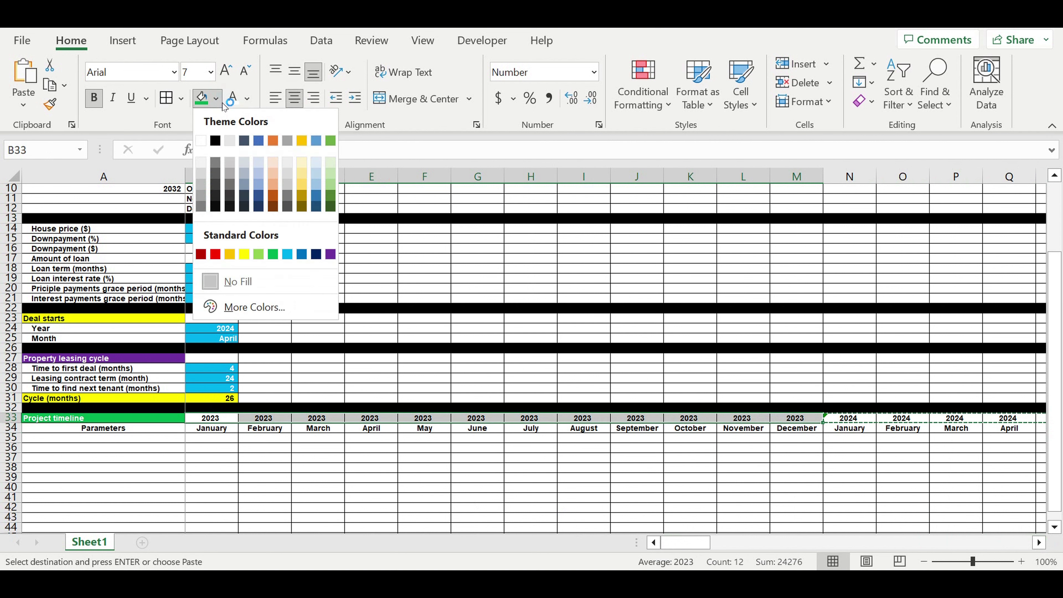
pyautogui.click(317, 175)
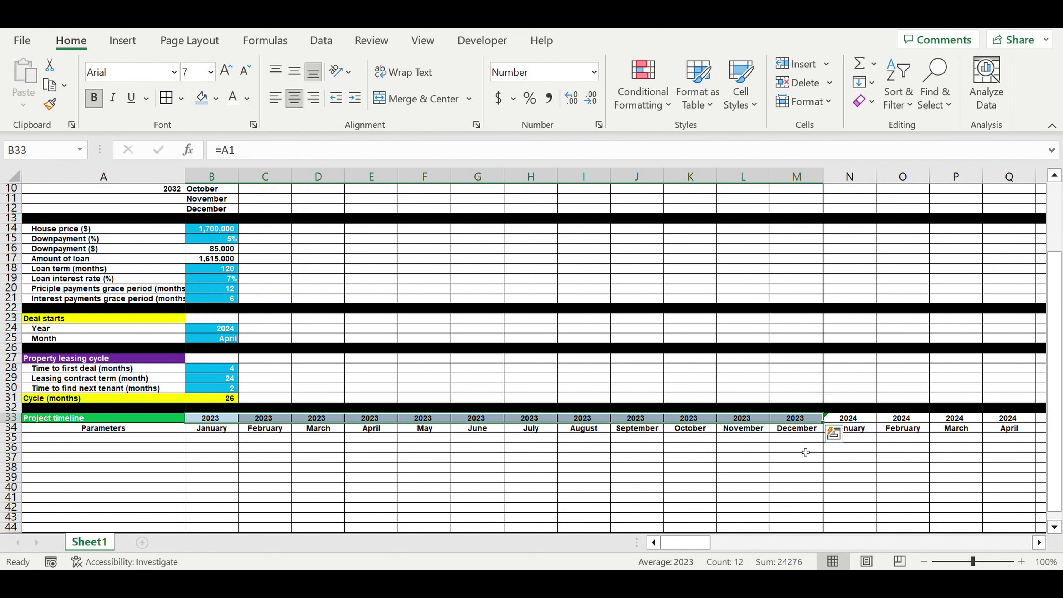
pyautogui.moveTo(804, 432); pyautogui.dragTo(218, 433)
pyautogui.click(217, 99)
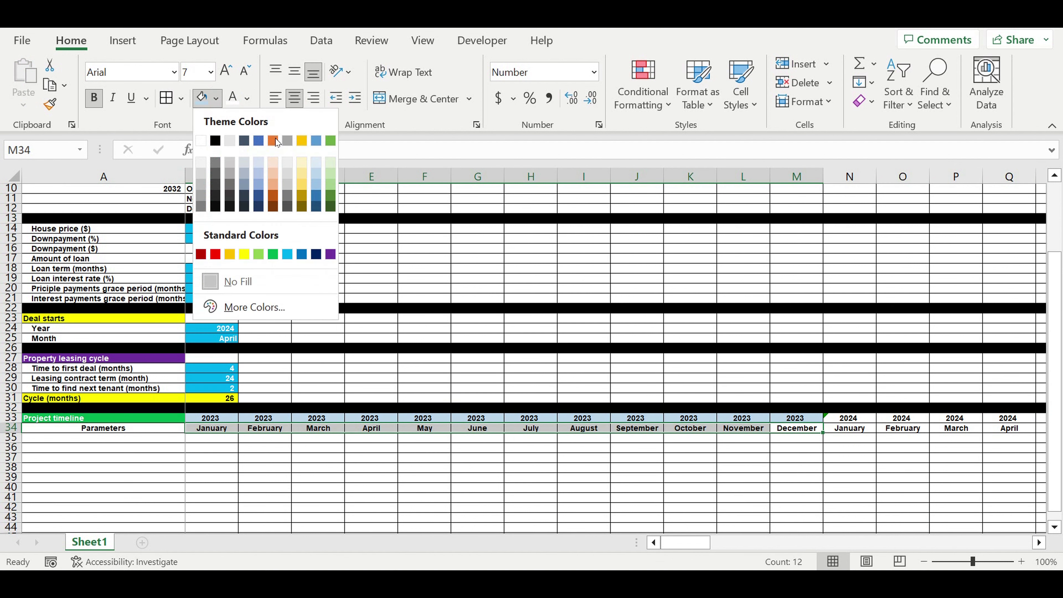
pyautogui.click(318, 172)
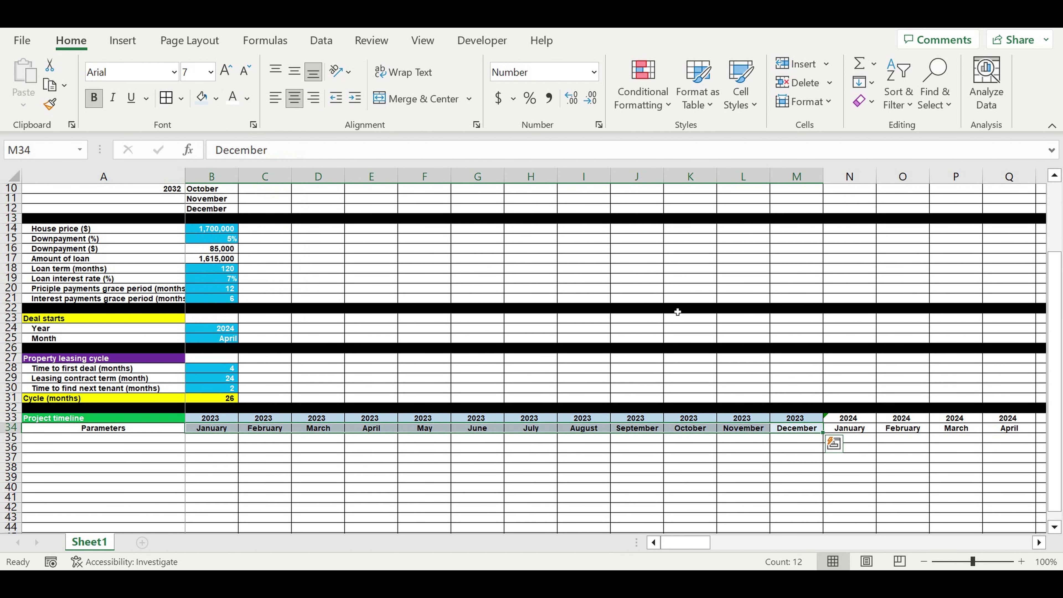
# Fill the 2024 year cells N33:Y33 and the month cells N34:Y34 below them with light gold
pyautogui.moveTo(850, 418); pyautogui.dragTo(963, 419)
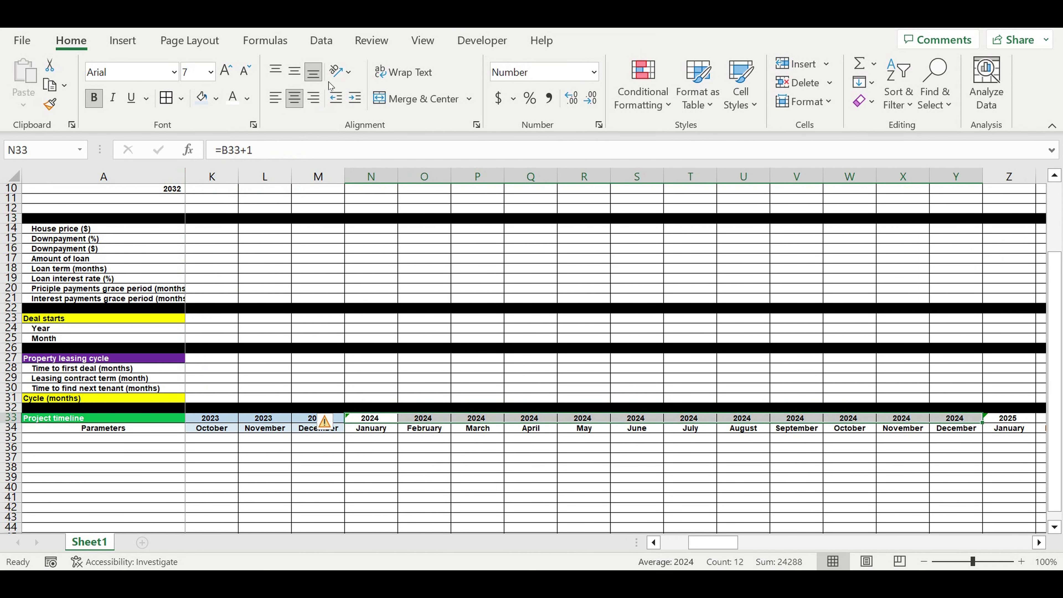
pyautogui.click(217, 99)
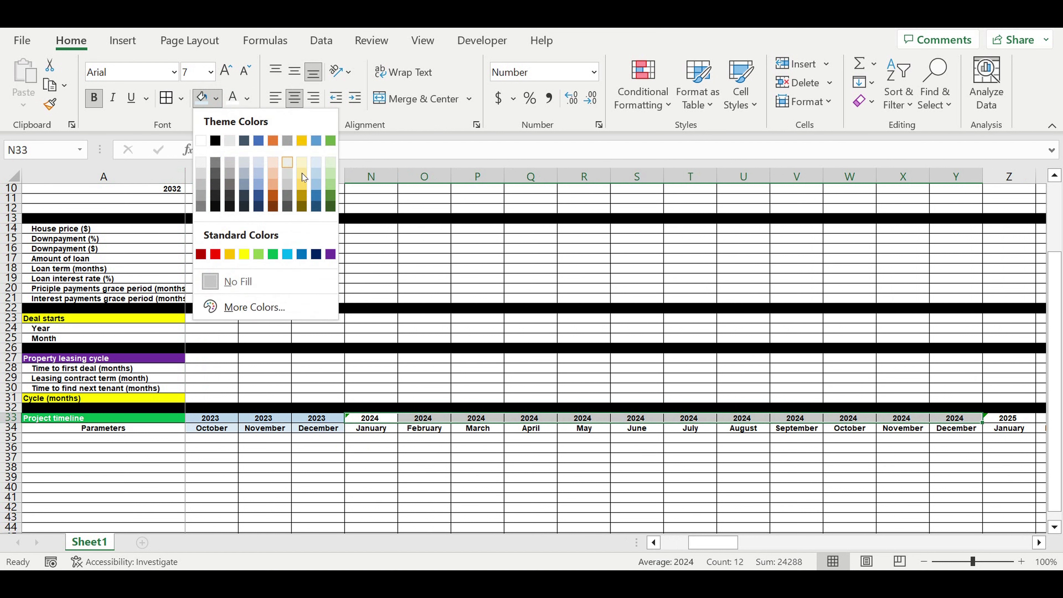
pyautogui.click(302, 173)
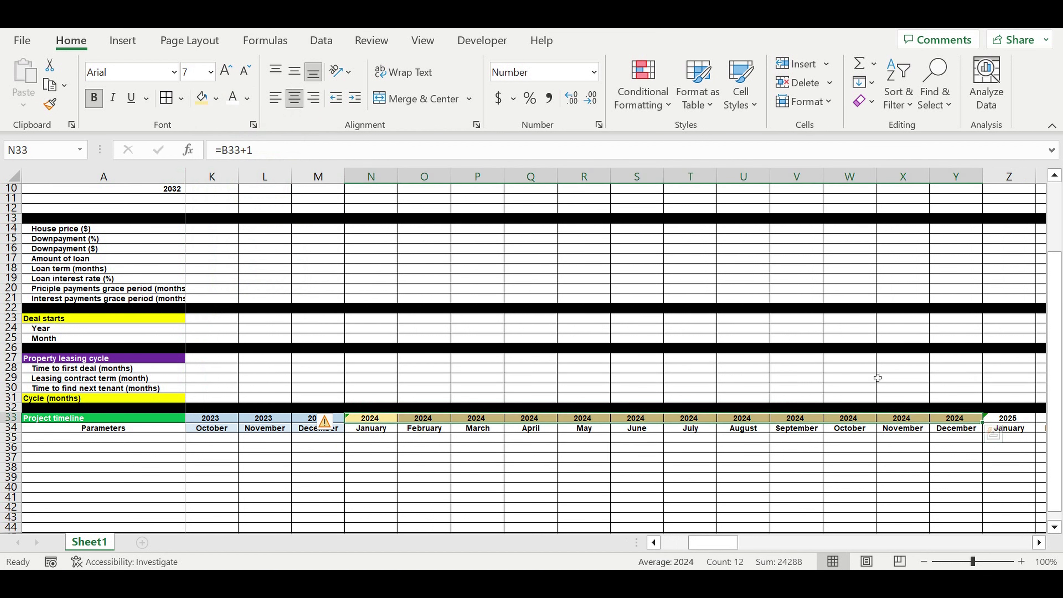
pyautogui.moveTo(952, 433); pyautogui.dragTo(382, 429)
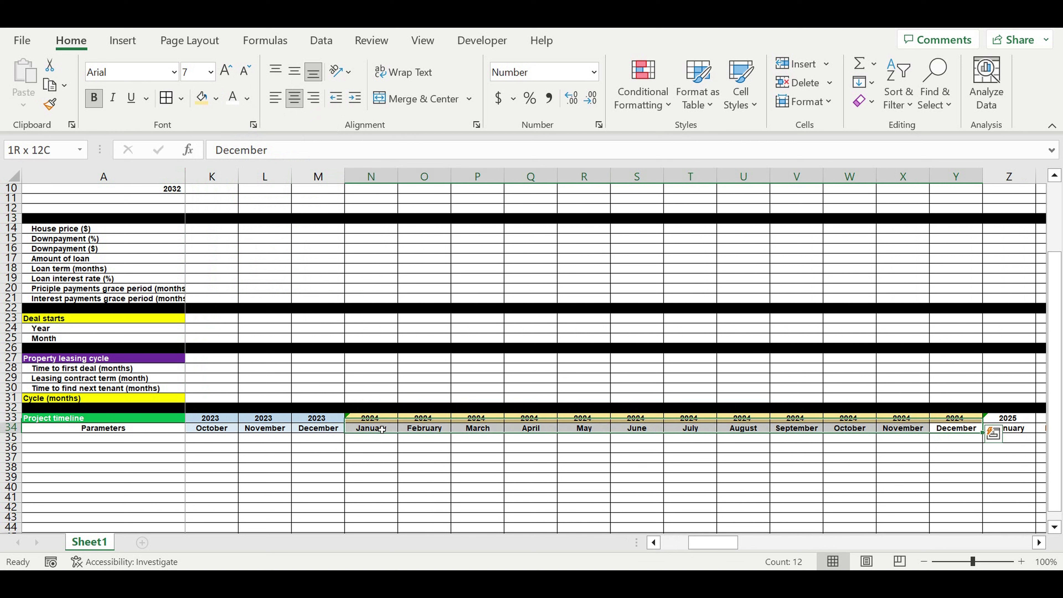
pyautogui.click(217, 99)
pyautogui.click(305, 171)
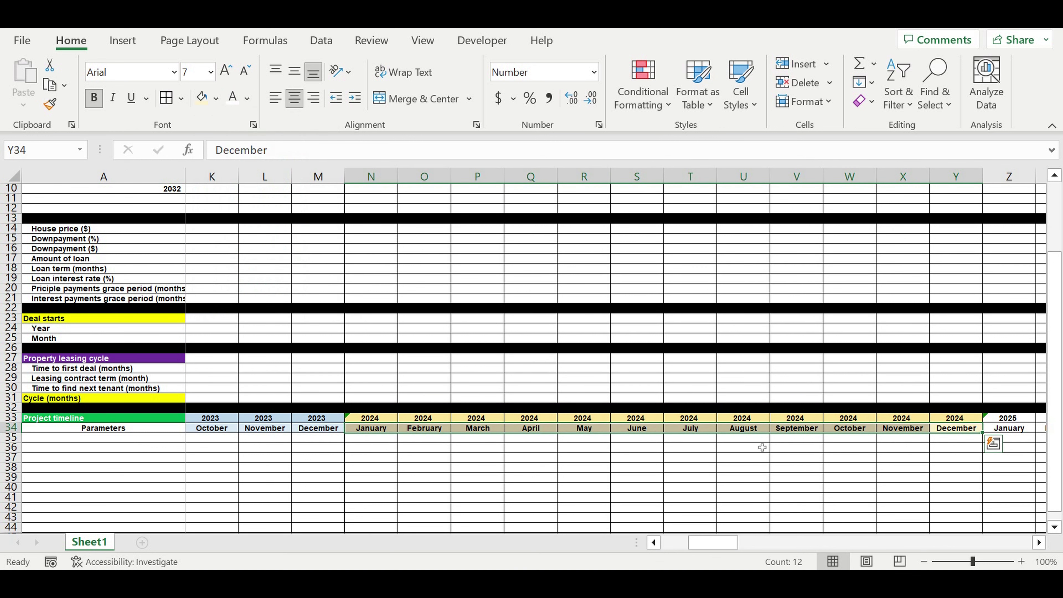
# Copy the coloured 2023–2024 header block B33:Y34 and paste only its formatting at Z33 for 2025 and 2026
pyautogui.click(787, 449)
pyautogui.moveTo(948, 434); pyautogui.dragTo(207, 422)
pyautogui.rightClick(207, 423)
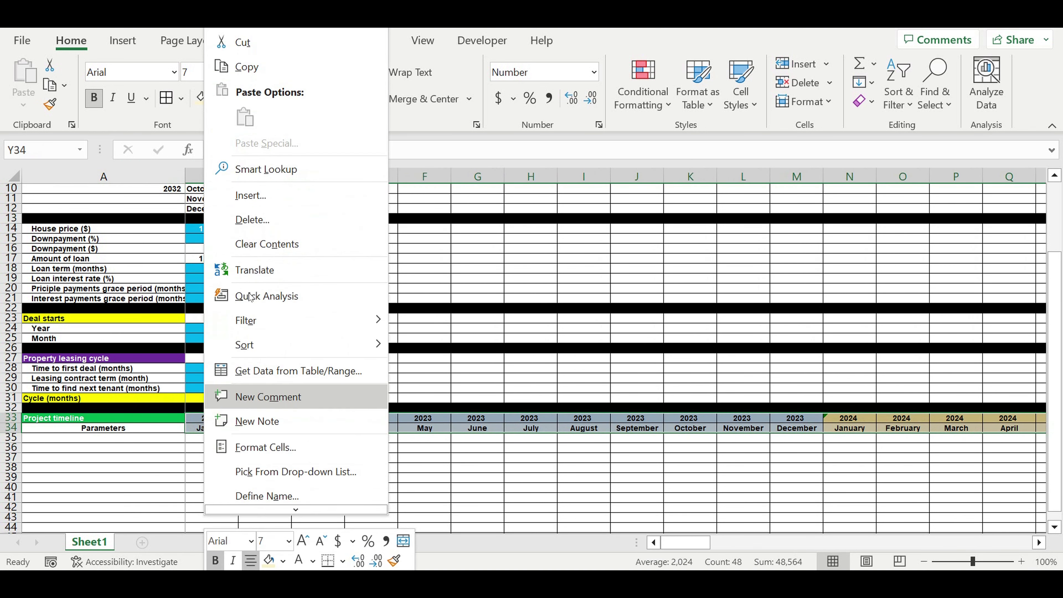
pyautogui.click(247, 67)
pyautogui.moveTo(686, 542); pyautogui.dragTo(745, 538)
pyautogui.click(489, 423)
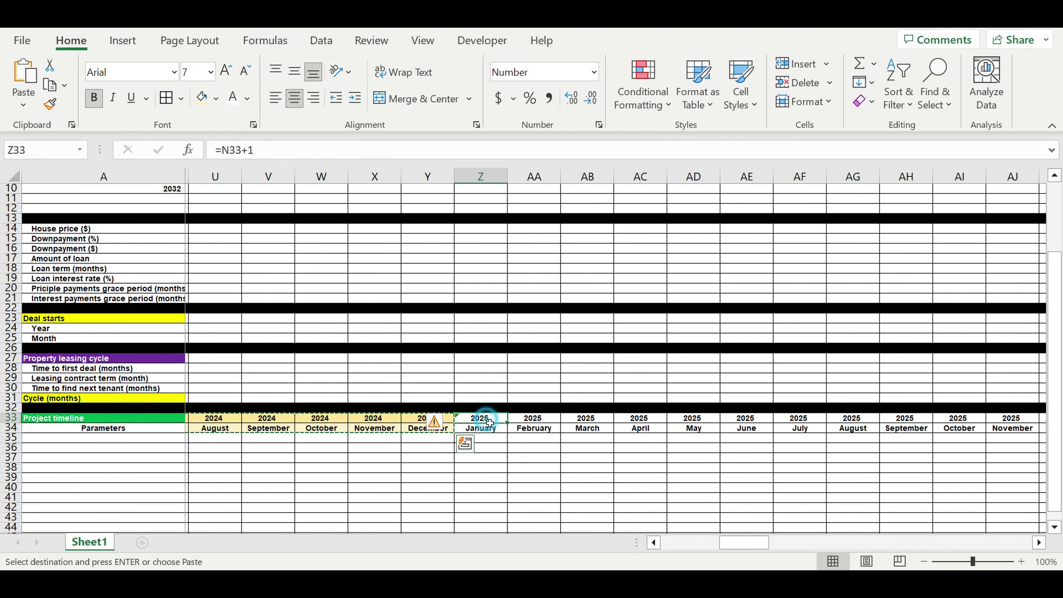
pyautogui.rightClick(487, 420)
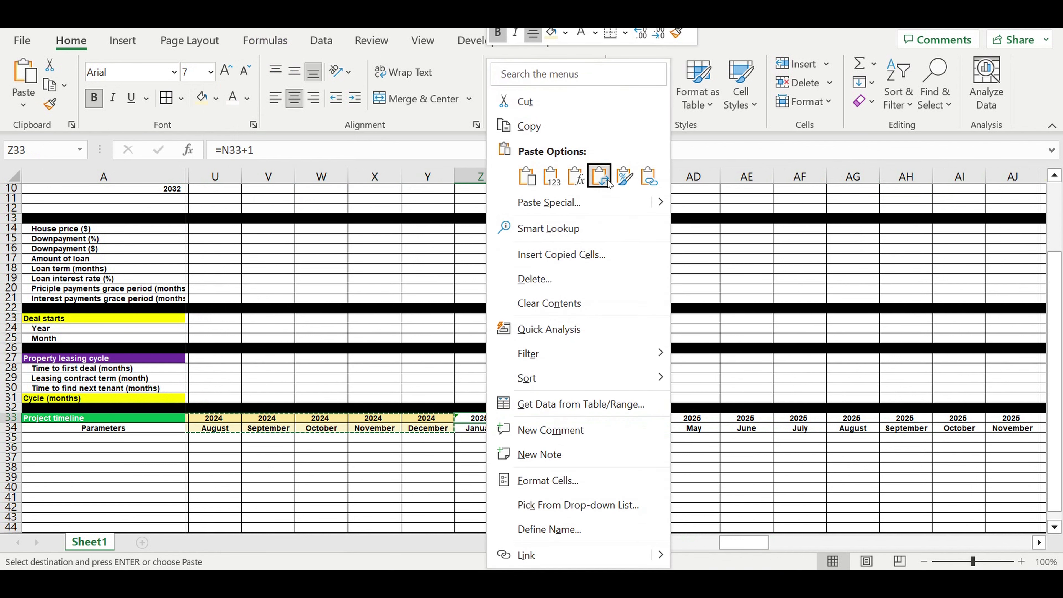
pyautogui.click(624, 175)
# Paste only the copied header formatting at AX33 for 2027–2028 and at BV33 for 2029–2030
pyautogui.moveTo(756, 545); pyautogui.dragTo(829, 542)
pyautogui.click(310, 419)
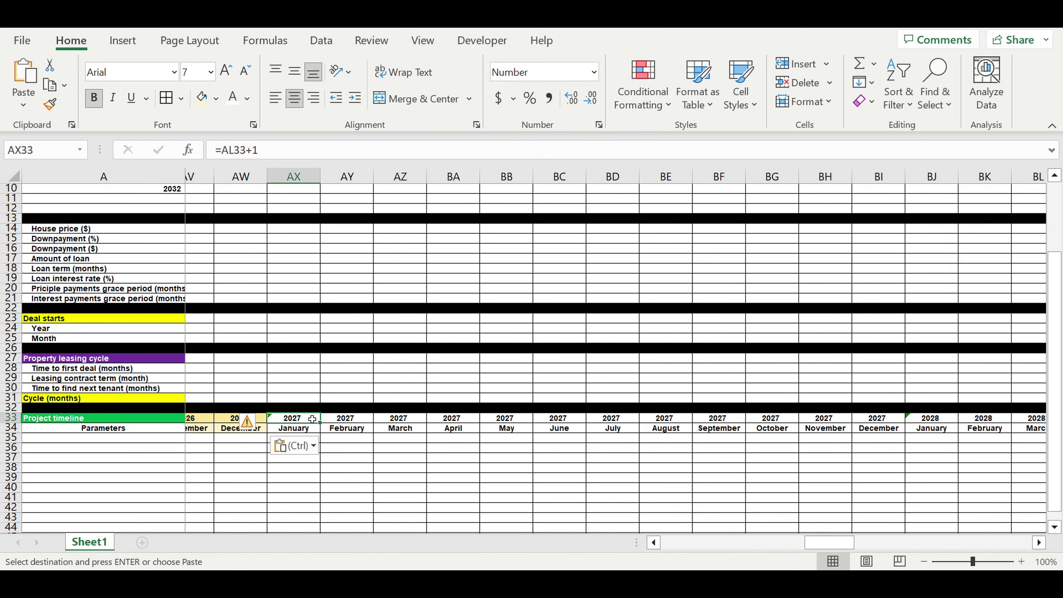
pyautogui.rightClick(310, 419)
pyautogui.click(447, 180)
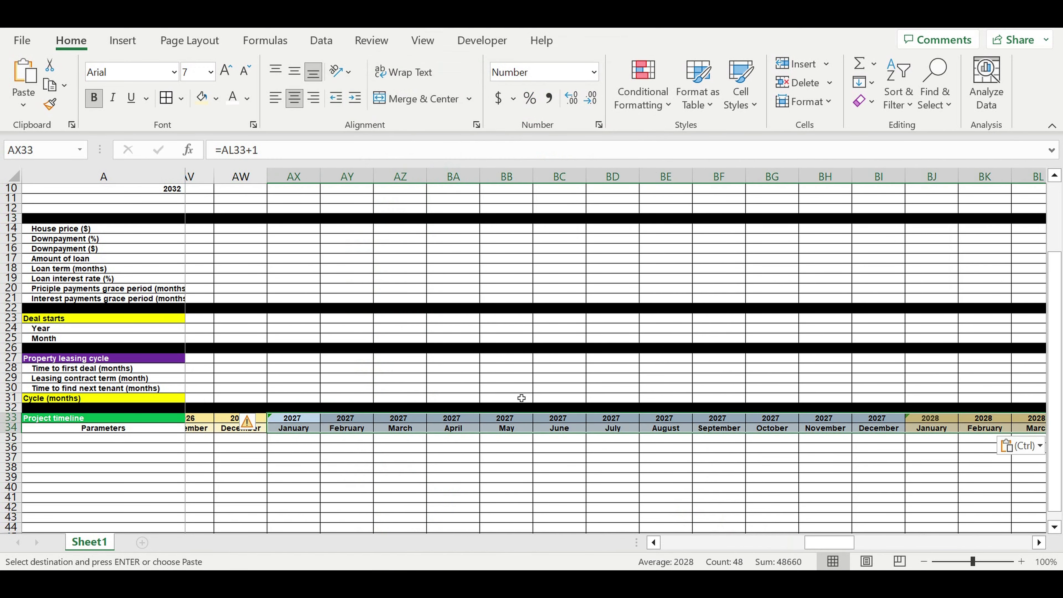
pyautogui.moveTo(846, 543); pyautogui.dragTo(876, 540)
pyautogui.click(621, 420)
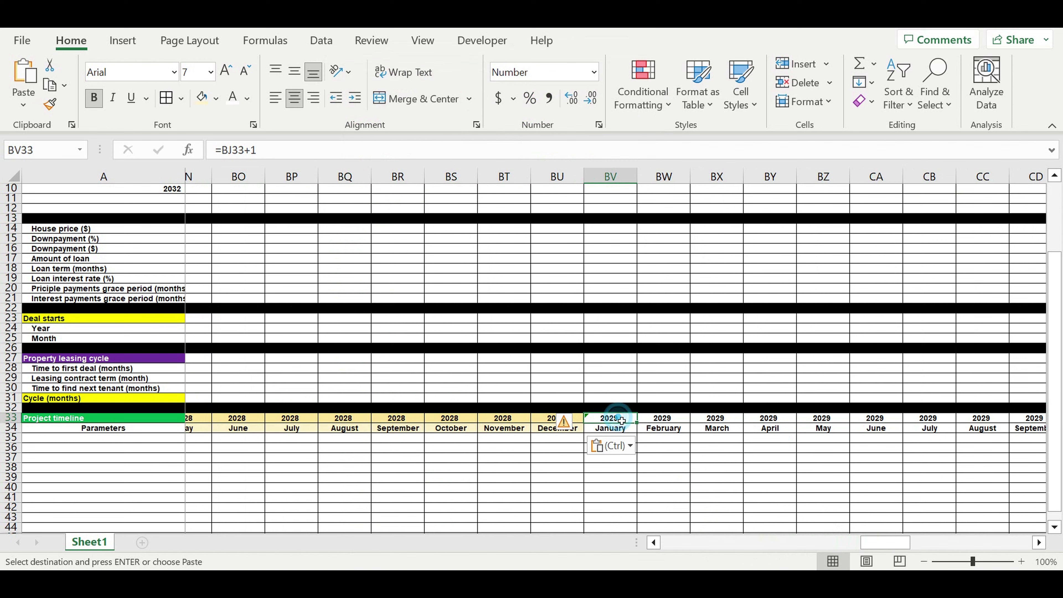
pyautogui.rightClick(622, 420)
pyautogui.click(753, 178)
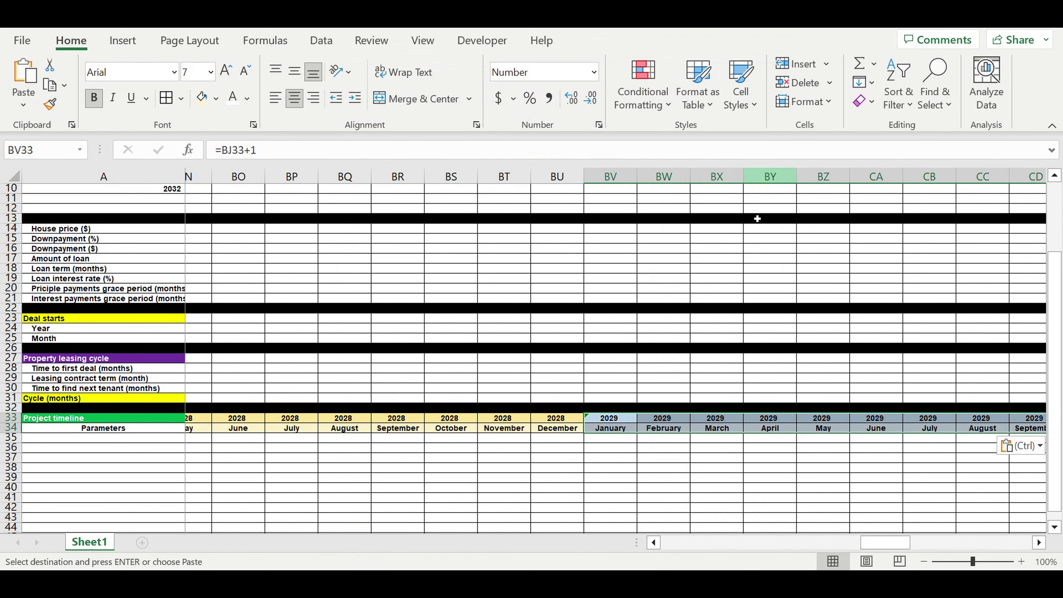
# Paste only the copied header formatting at CT33 for 2031 and 2032
pyautogui.moveTo(884, 544); pyautogui.dragTo(990, 537)
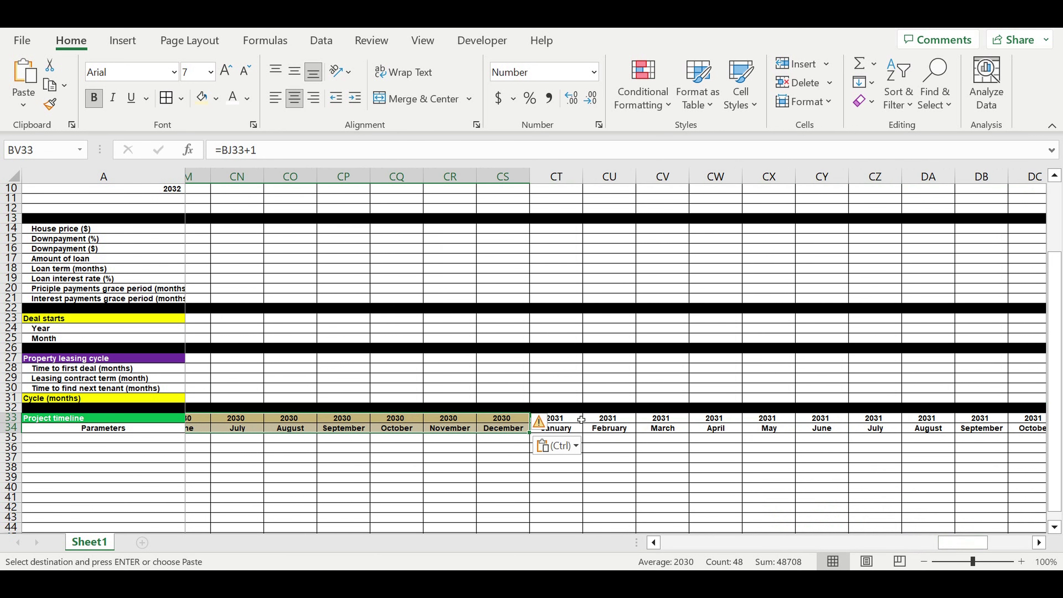
pyautogui.click(569, 421)
pyautogui.rightClick(569, 421)
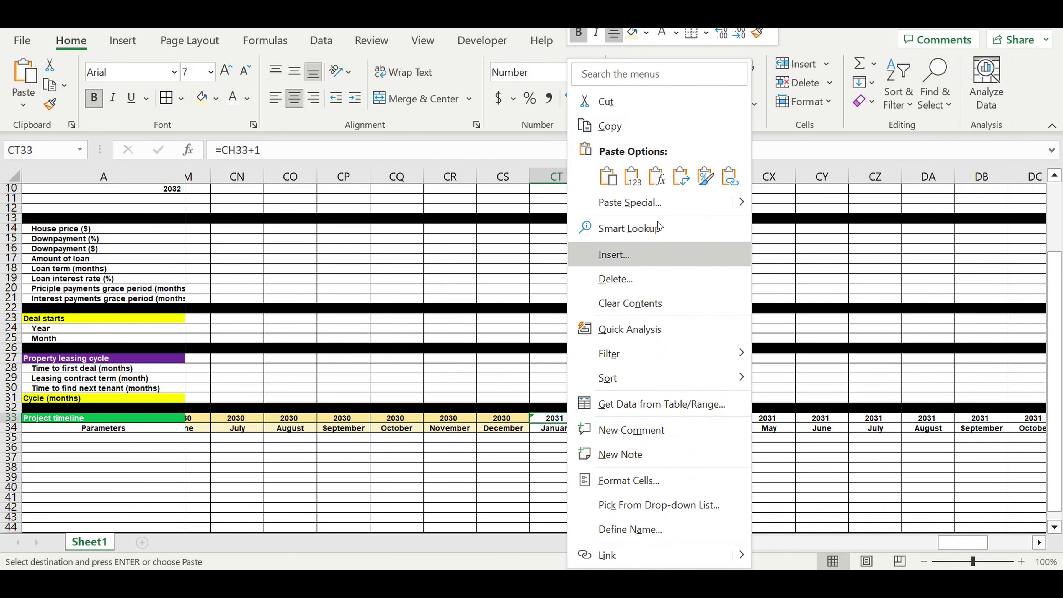
pyautogui.click(705, 176)
# Fill the Parameters header cell A34 with light blue
pyautogui.moveTo(951, 544); pyautogui.dragTo(629, 543)
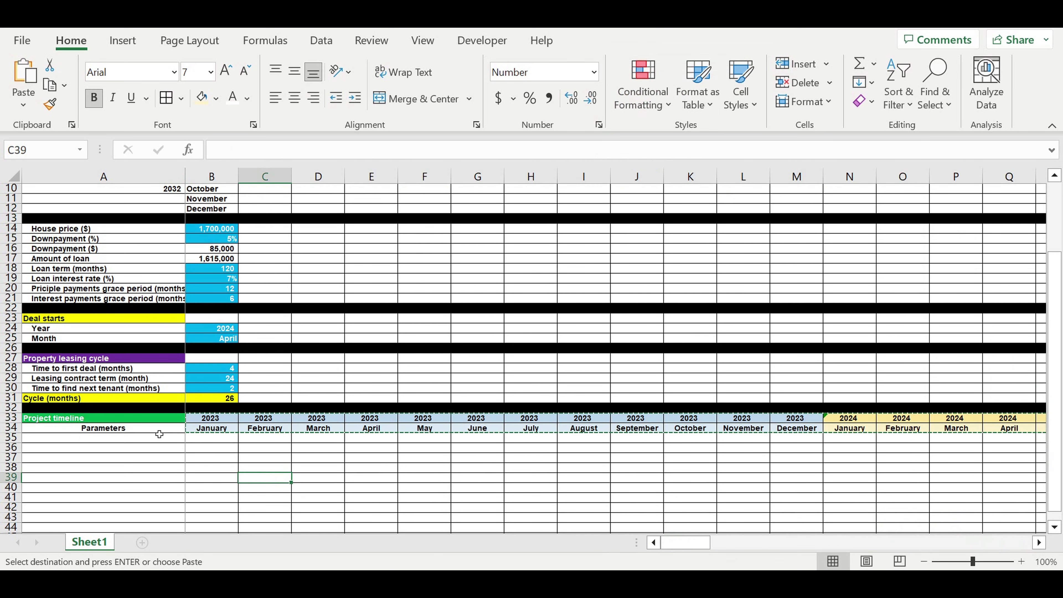
pyautogui.click(151, 428)
pyautogui.click(217, 98)
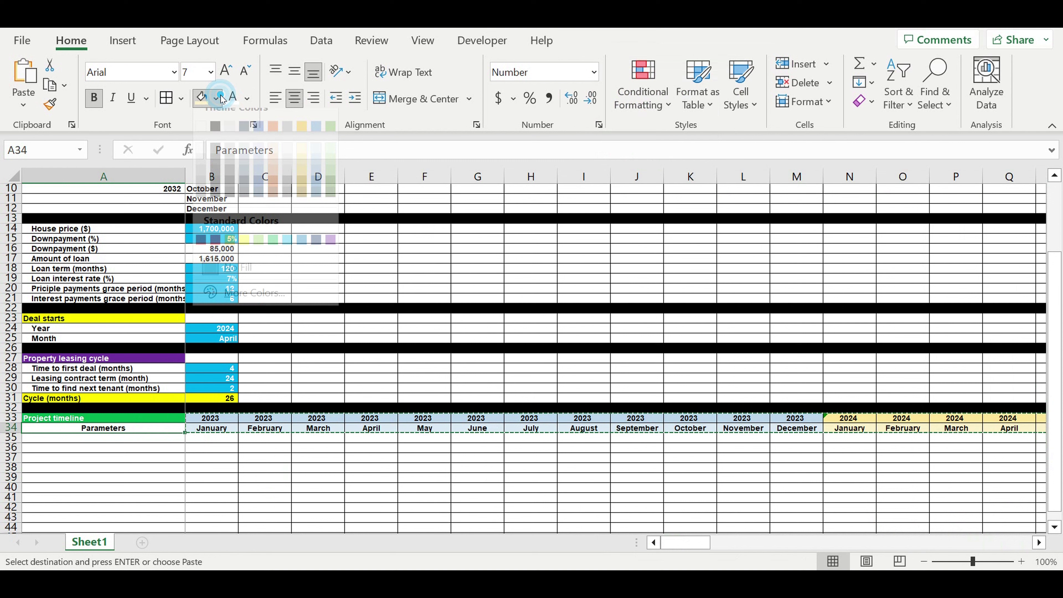
pyautogui.click(316, 164)
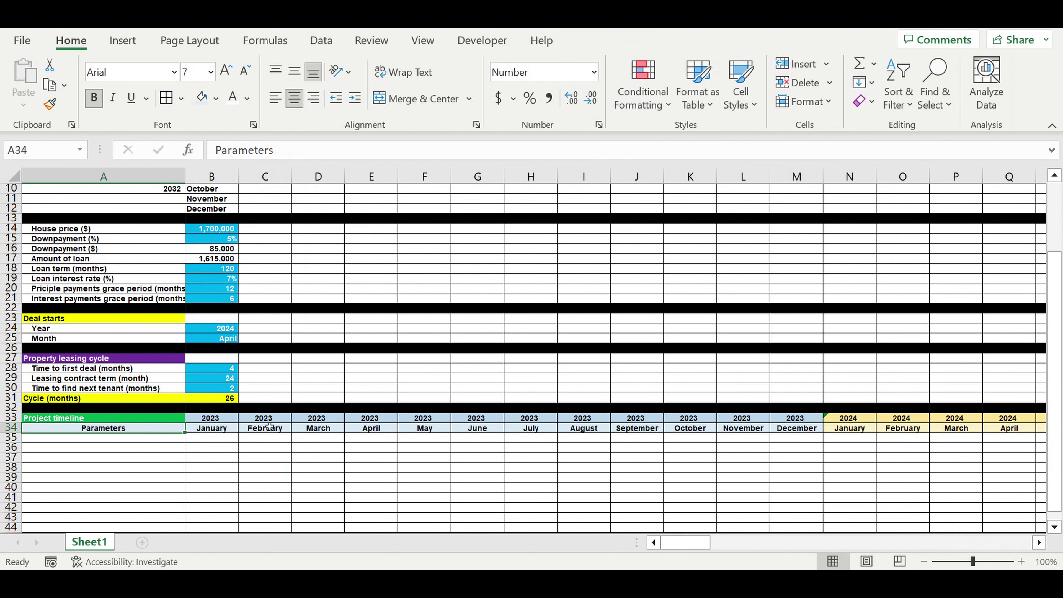
# Enter the row label "Deal start (0-1-0)" in A35 under the Parameters header
pyautogui.click(258, 469)
pyautogui.click(168, 438)
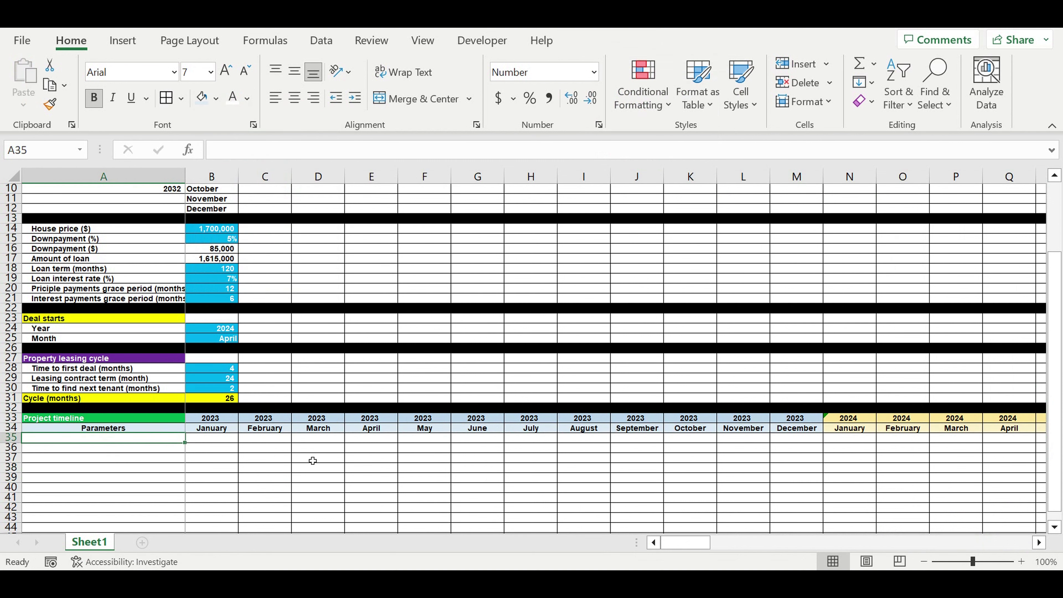
pyautogui.scroll(2, 299, 343)
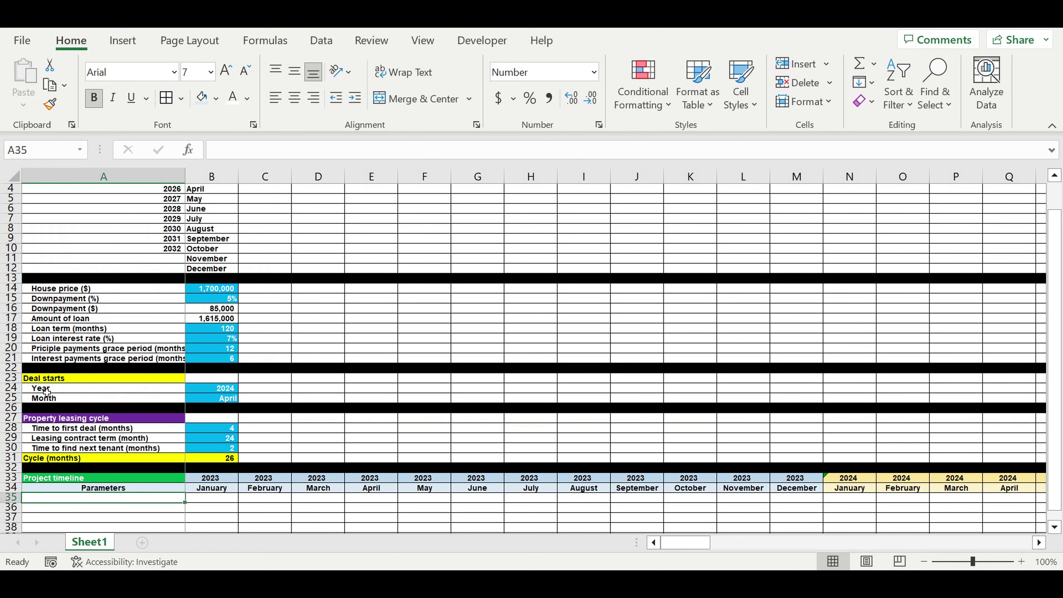
pyautogui.moveTo(218, 389); pyautogui.dragTo(218, 397)
pyautogui.scroll(-2, 111, 457)
pyautogui.click(146, 441)
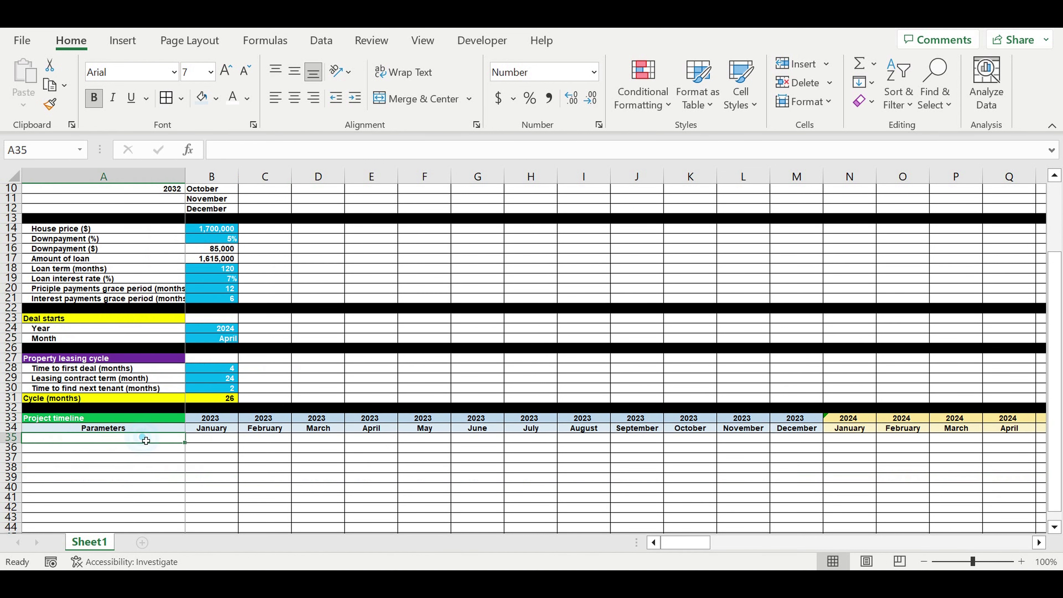
pyautogui.write('Dea')
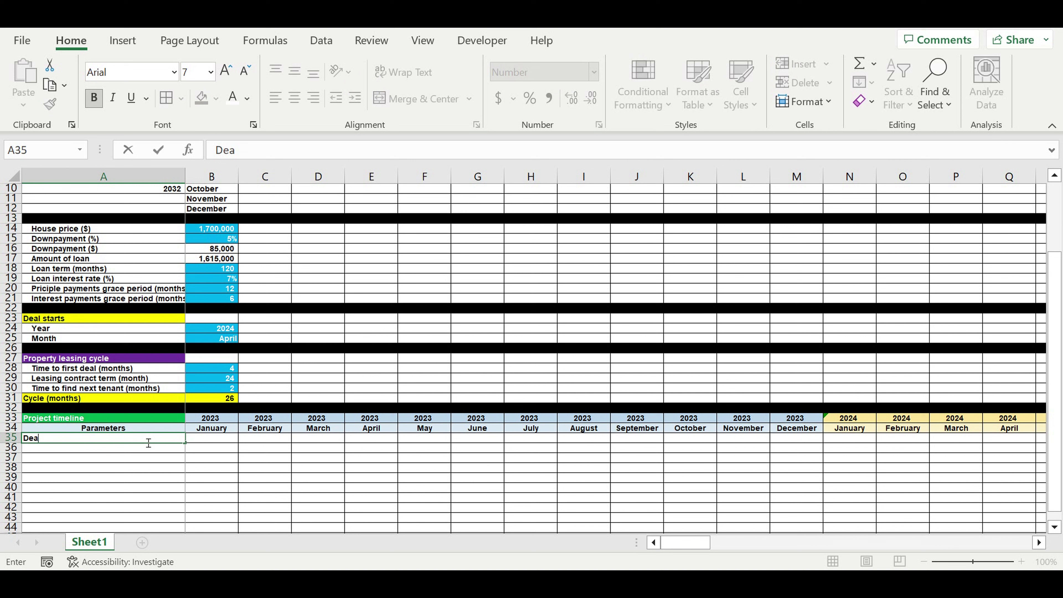
pyautogui.write('l start (0-1-0')
pyautogui.press('Return')
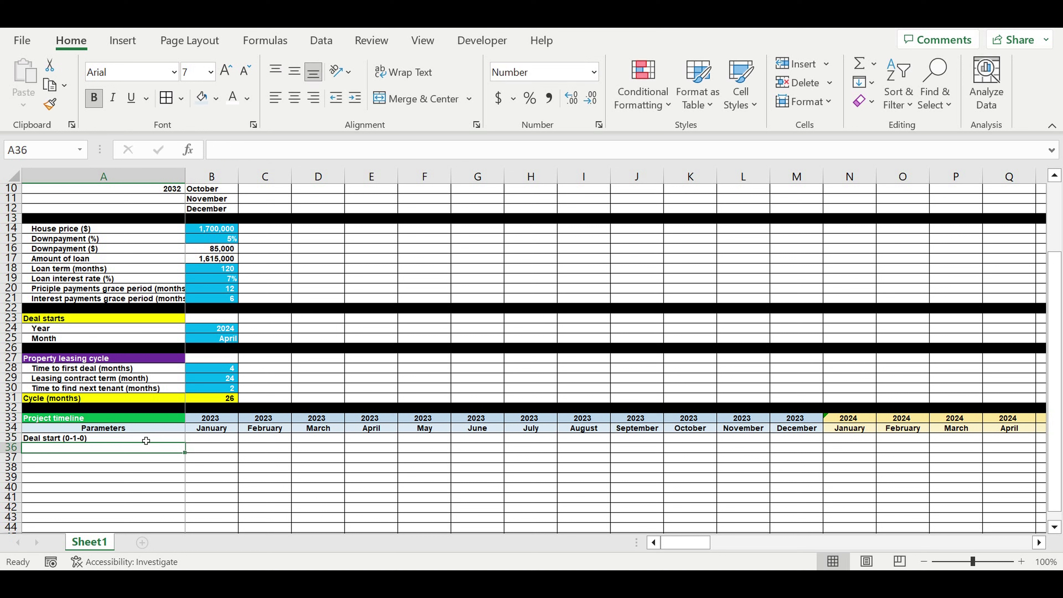
# Begin an IF(AND( formula in B35 with the year condition B33=$B$24, using an absolute reference to the deal start year
pyautogui.click(86, 439)
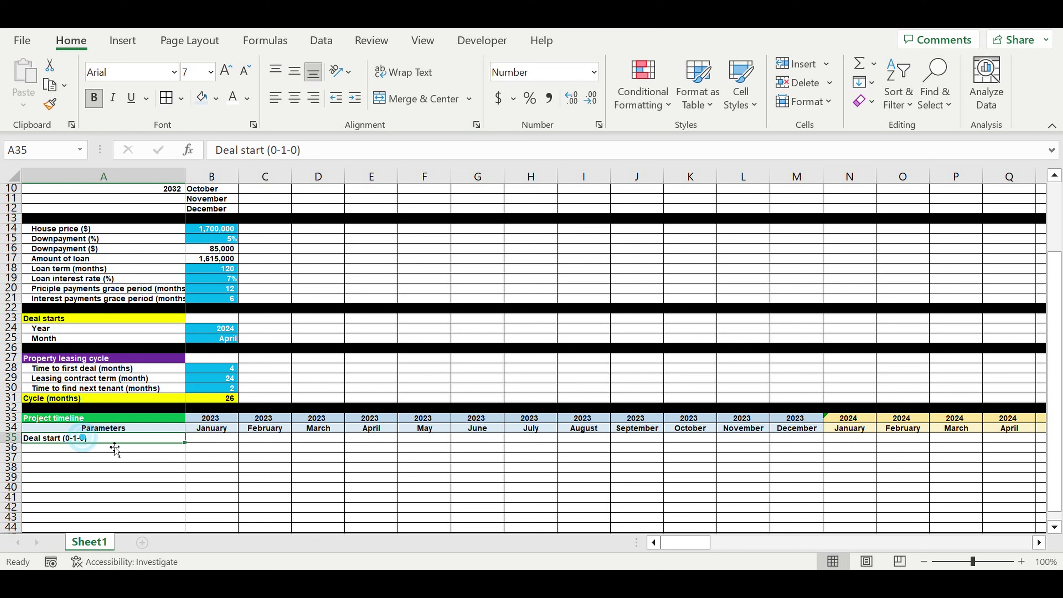
pyautogui.click(220, 438)
pyautogui.write('=if(and(')
pyautogui.click(226, 420)
pyautogui.write('=')
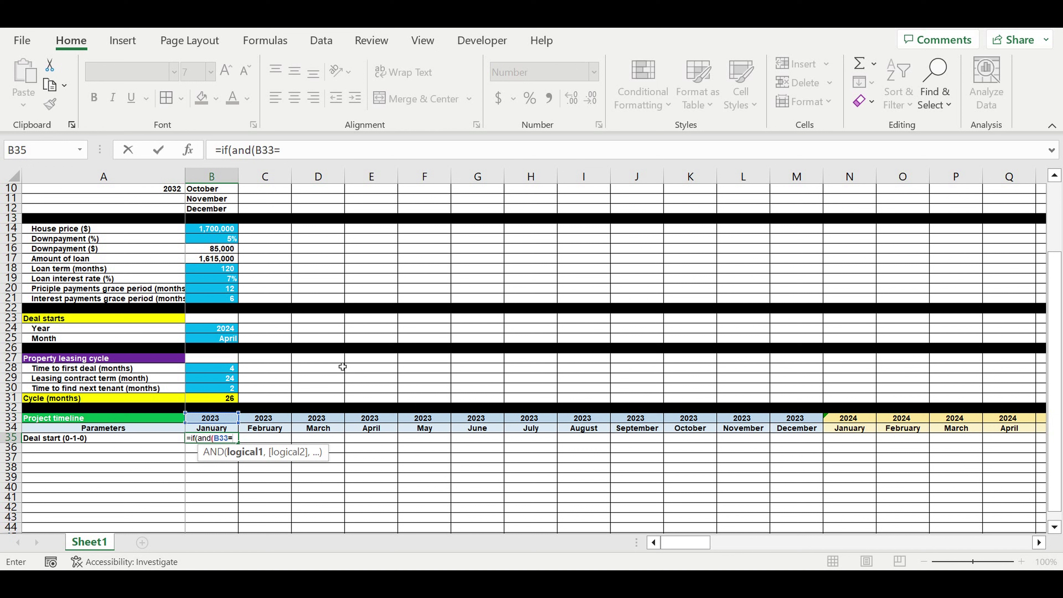
pyautogui.click(209, 330)
pyautogui.click(288, 151)
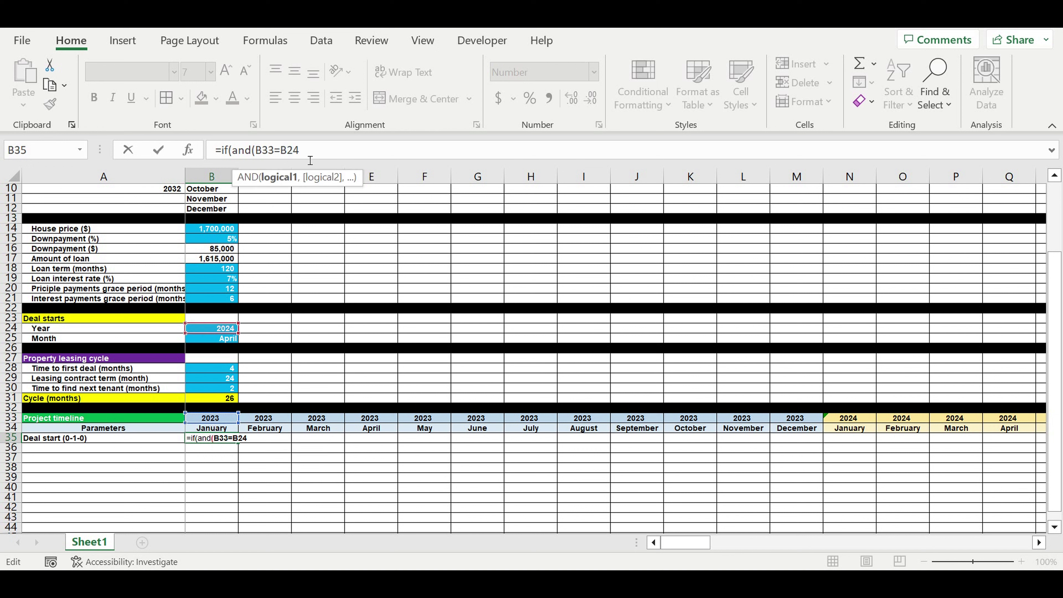
pyautogui.write('$')
pyautogui.press('Left')
pyautogui.write('$24,')
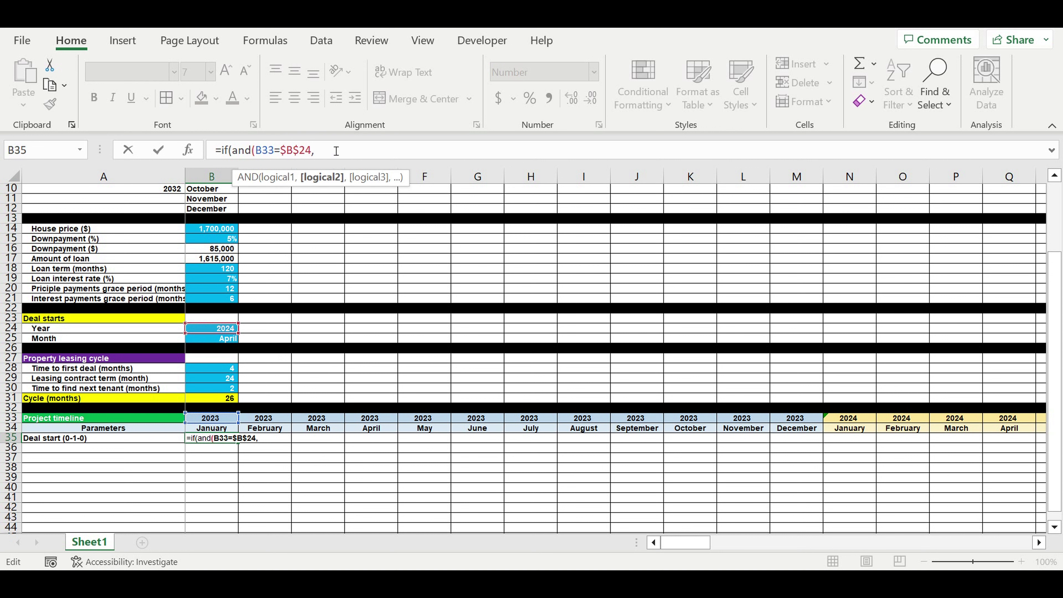
# Complete the B35 formula with the month condition B34=$B$25, returning 1 if both conditions match and 0 otherwise
pyautogui.click(224, 430)
pyautogui.write('=')
pyautogui.click(222, 339)
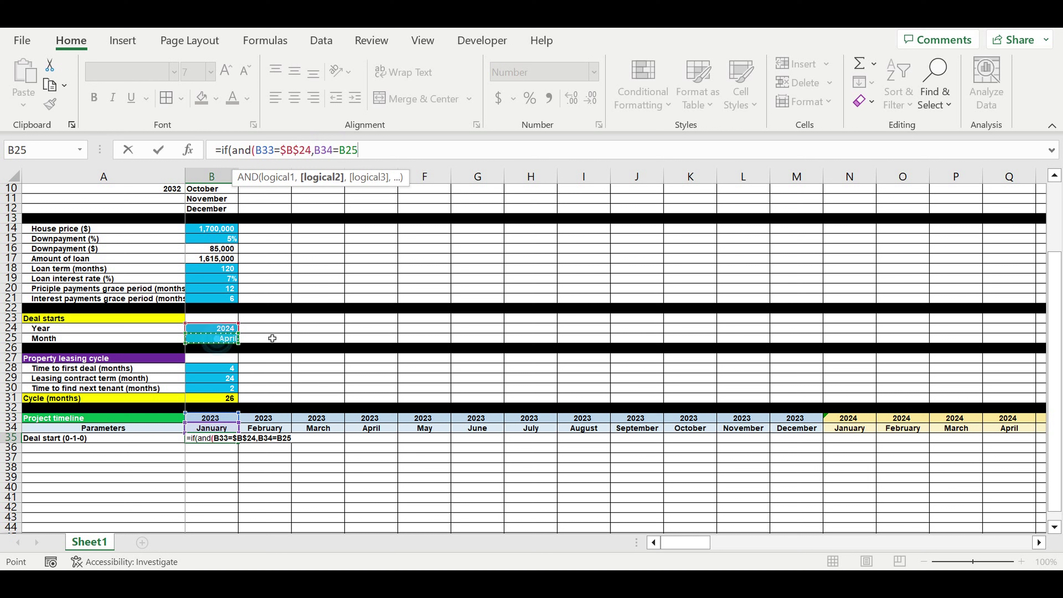
pyautogui.click(342, 151)
pyautogui.write('$')
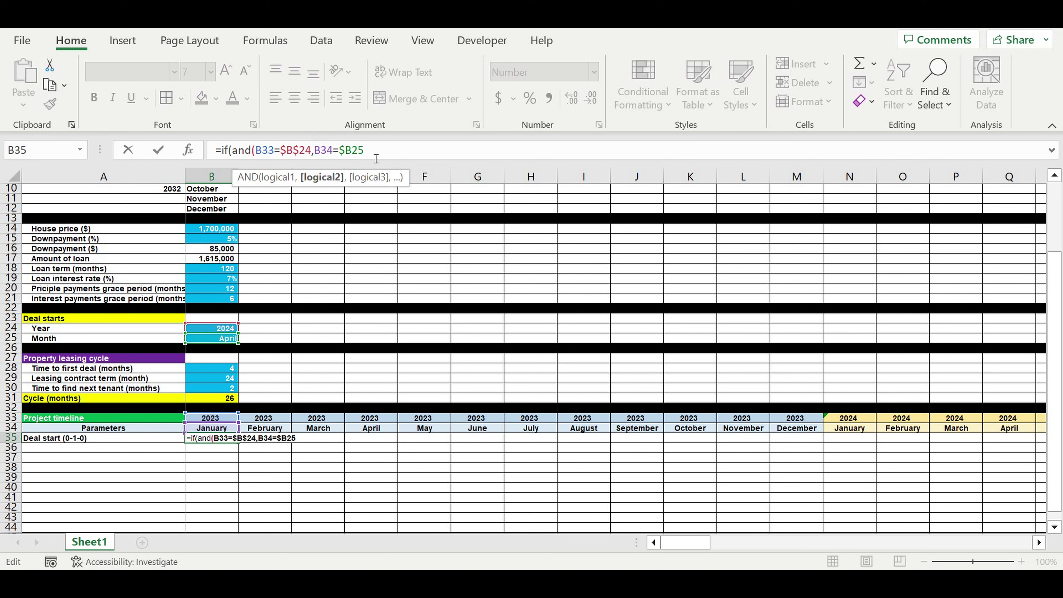
pyautogui.press('Right')
pyautogui.write('$25),1,0)')
pyautogui.press('Return')
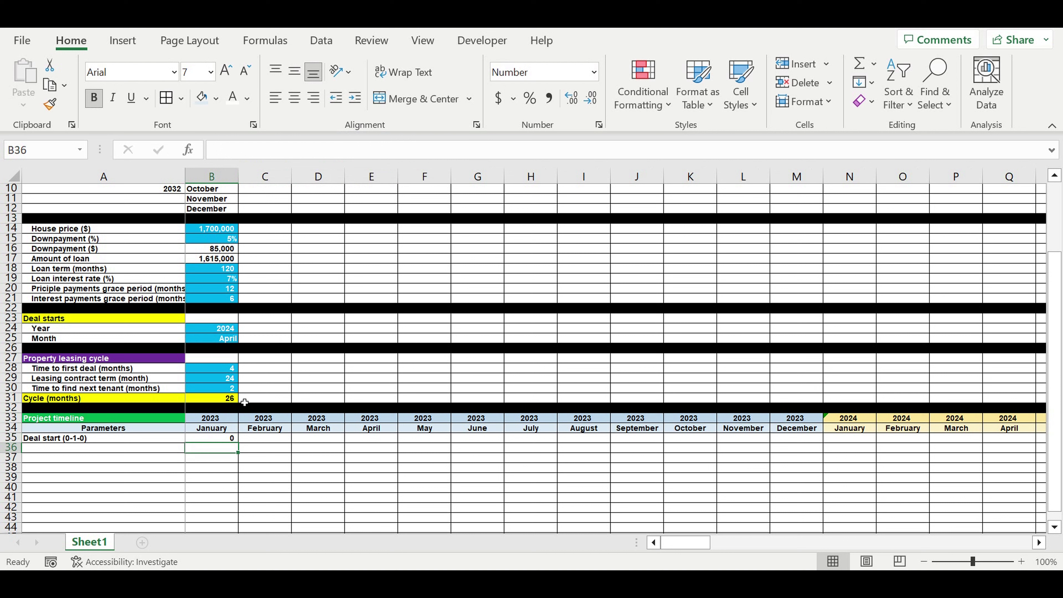
# Fill the deal start formula from B35 across the timeline through December 2032
pyautogui.click(233, 442)
pyautogui.moveTo(233, 442); pyautogui.dragTo(934, 464)
pyautogui.click(804, 460)
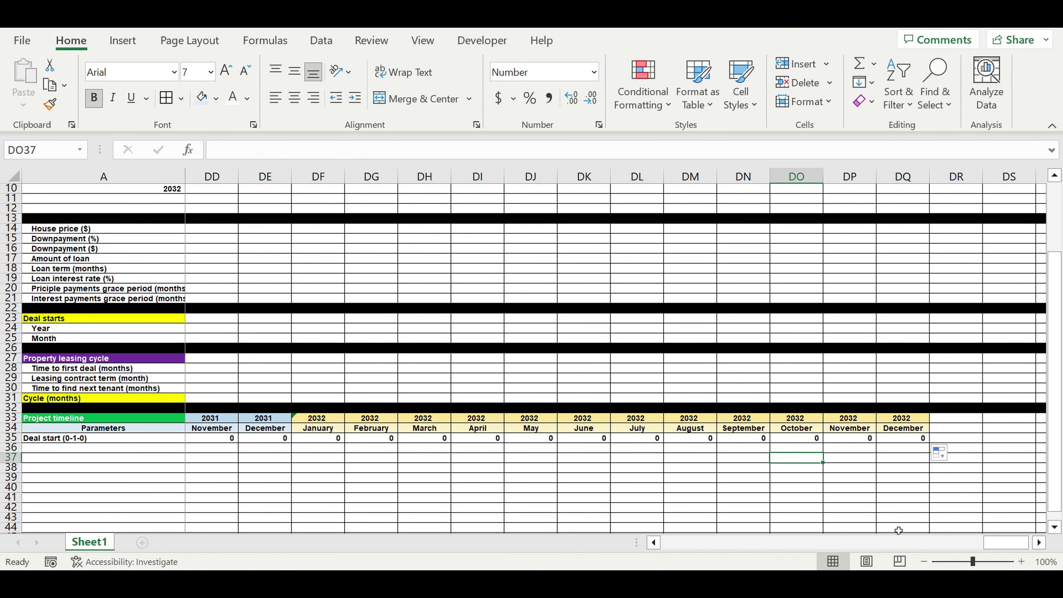
pyautogui.moveTo(1007, 547); pyautogui.dragTo(685, 543)
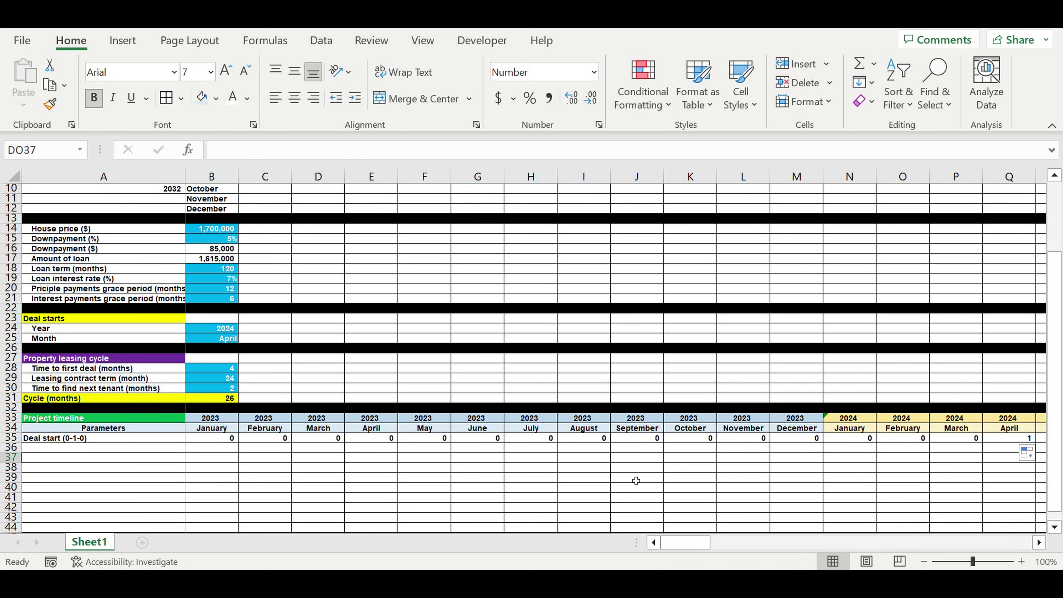
# Set the deal start year in B24 to 2023 and check the flag formula under April 2023
pyautogui.click(208, 331)
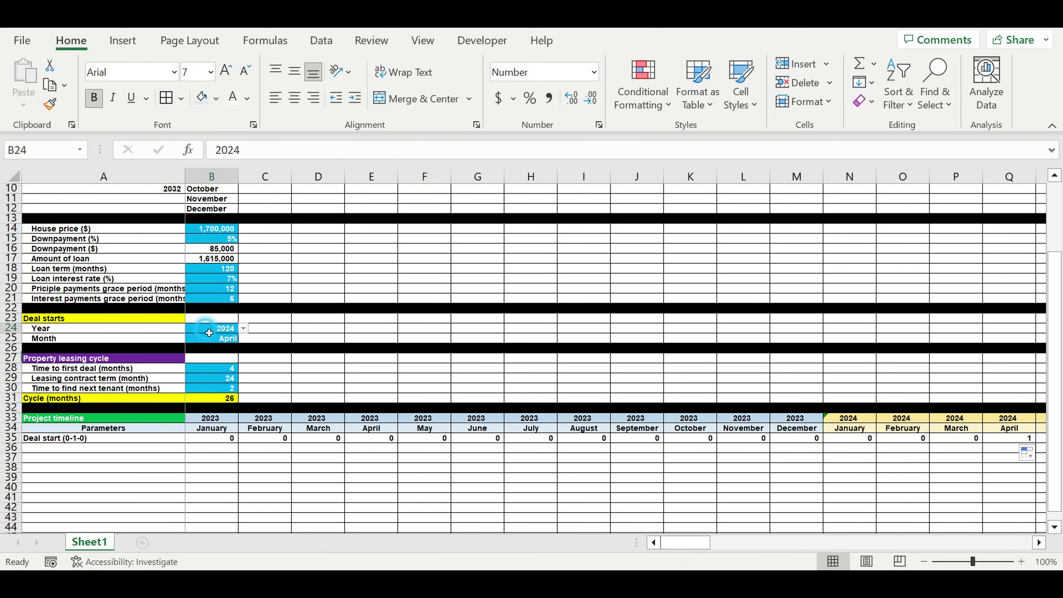
pyautogui.click(1015, 439)
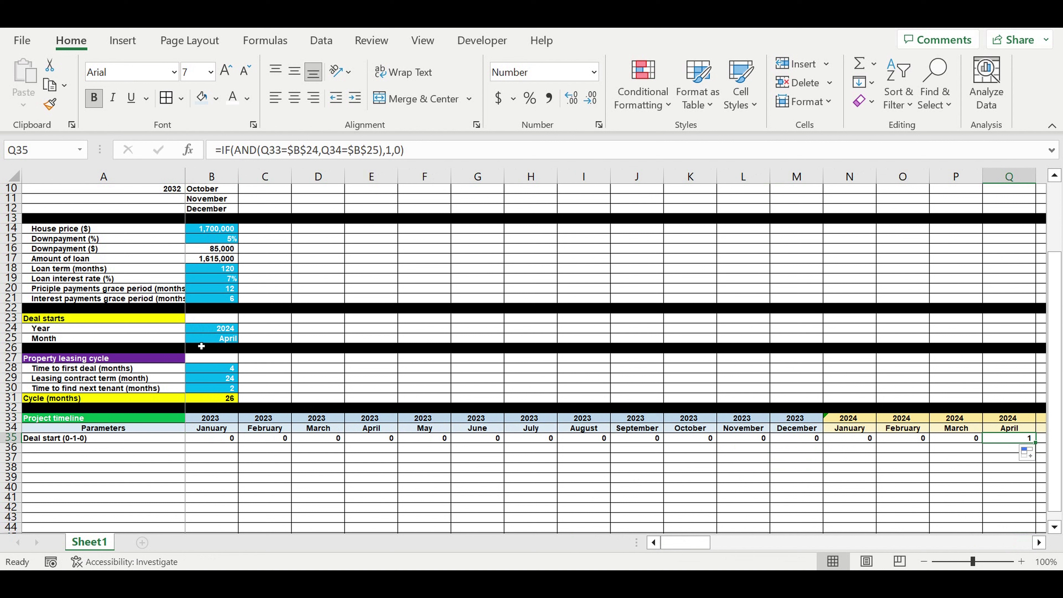
pyautogui.click(219, 339)
pyautogui.click(226, 329)
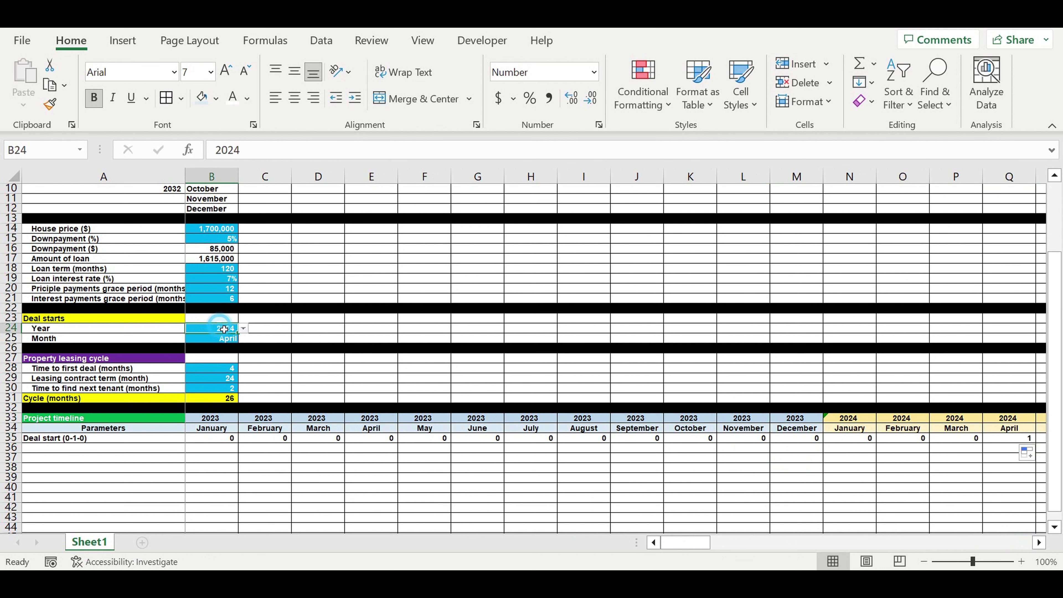
pyautogui.click(243, 329)
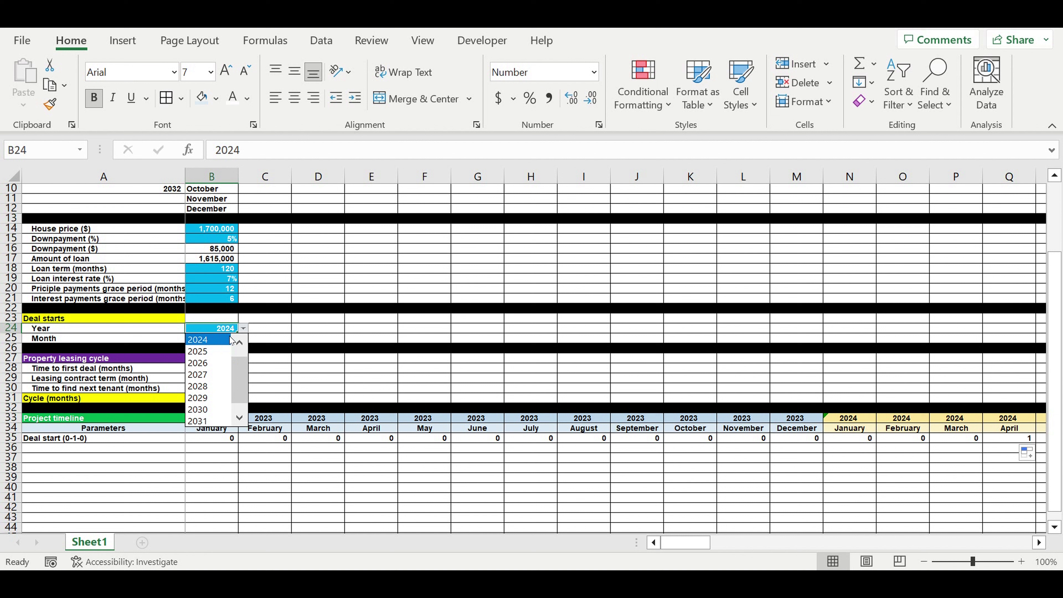
pyautogui.click(221, 341)
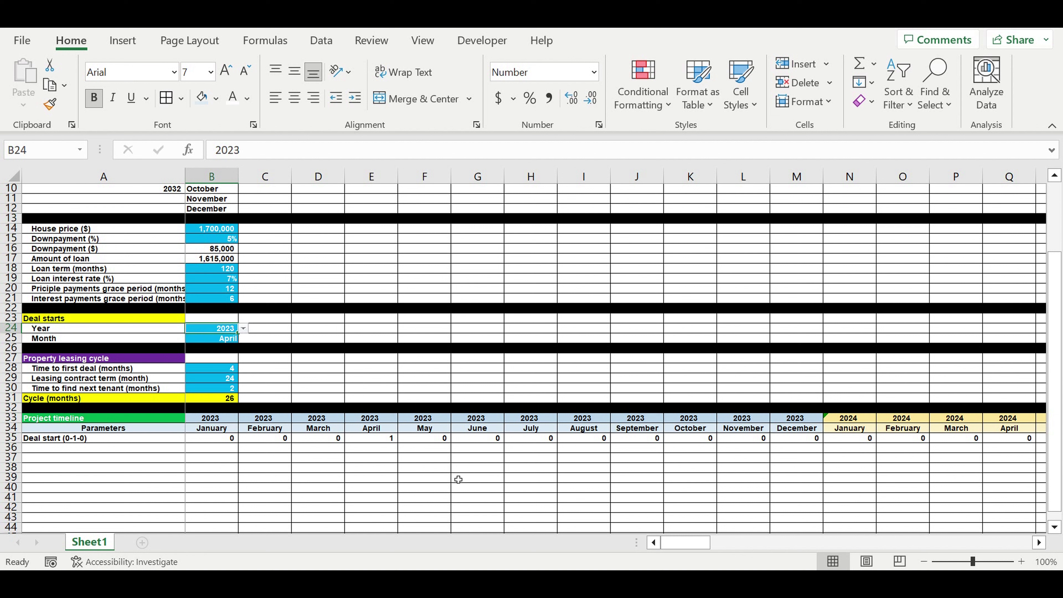
pyautogui.click(368, 478)
pyautogui.click(379, 441)
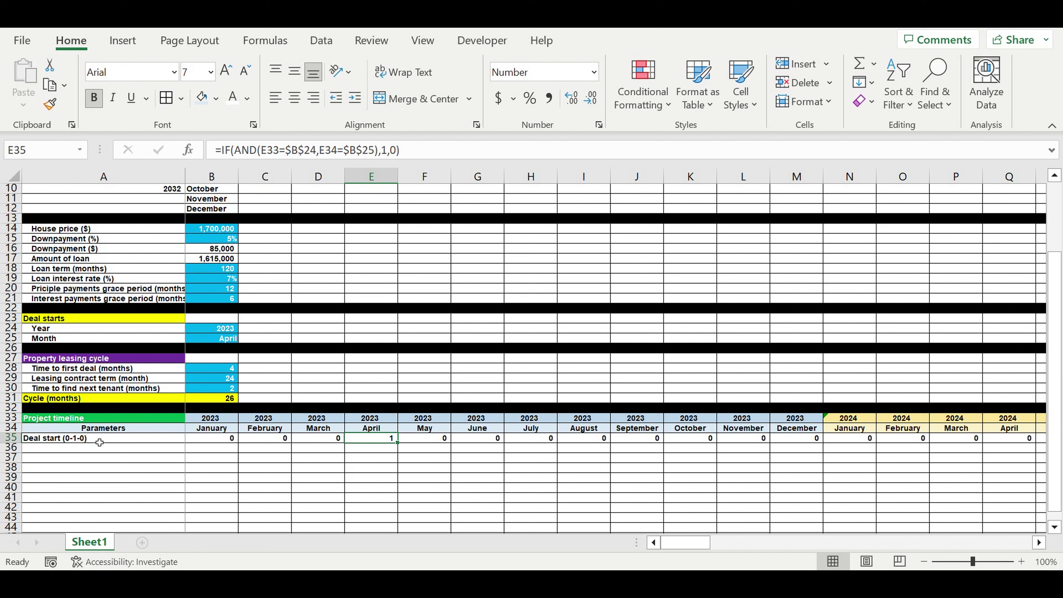
# Enter the row label "Time to firtst deal count (0-1-2-3-4-0)" in A36 below the deal start row
pyautogui.click(61, 371)
pyautogui.click(199, 370)
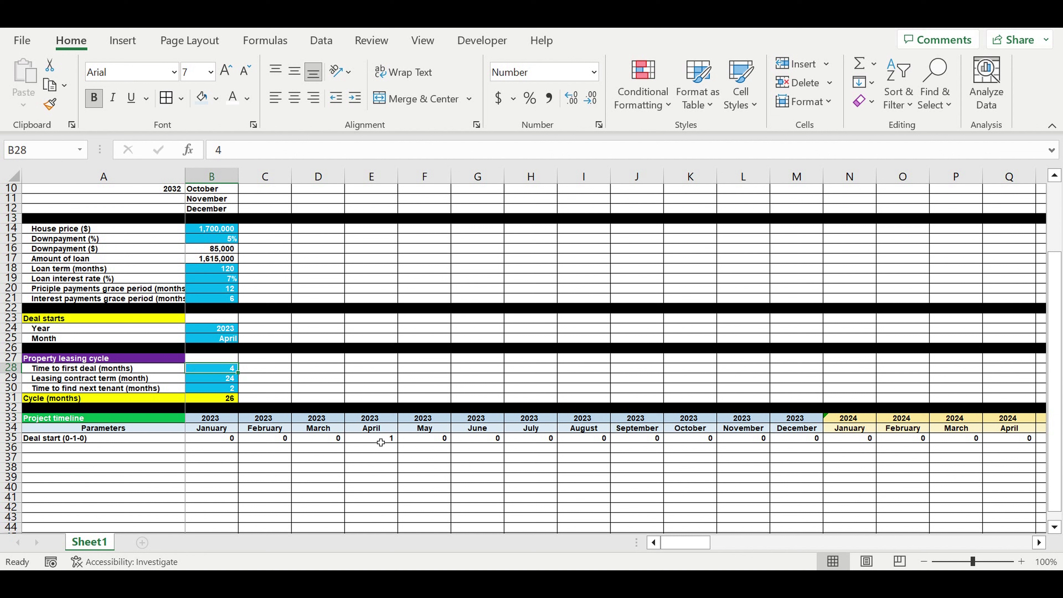
pyautogui.moveTo(380, 443); pyautogui.dragTo(547, 443)
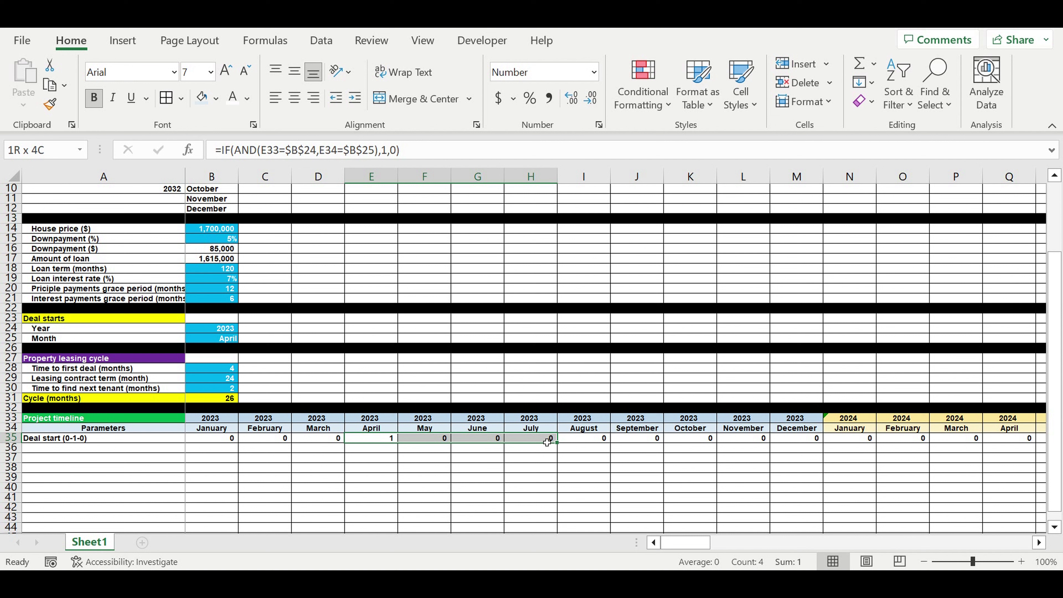
pyautogui.click(606, 438)
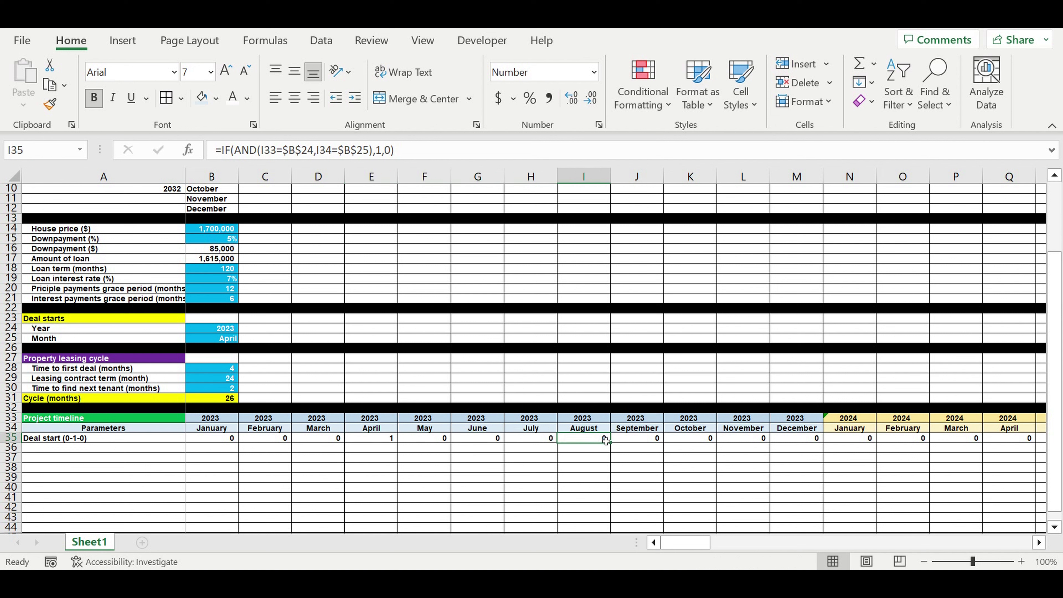
pyautogui.click(120, 451)
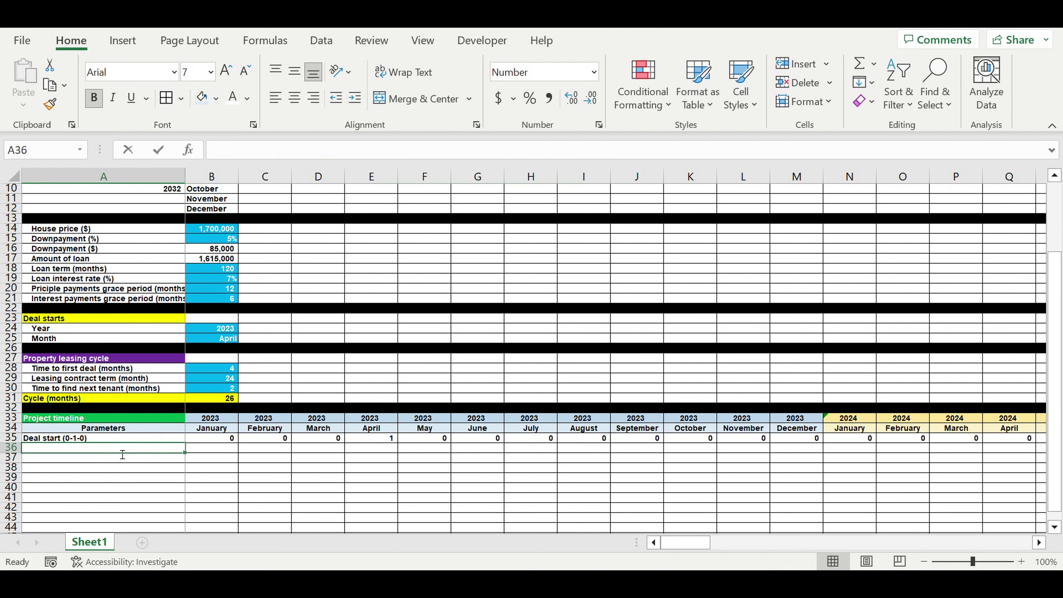
pyautogui.write('Time to')
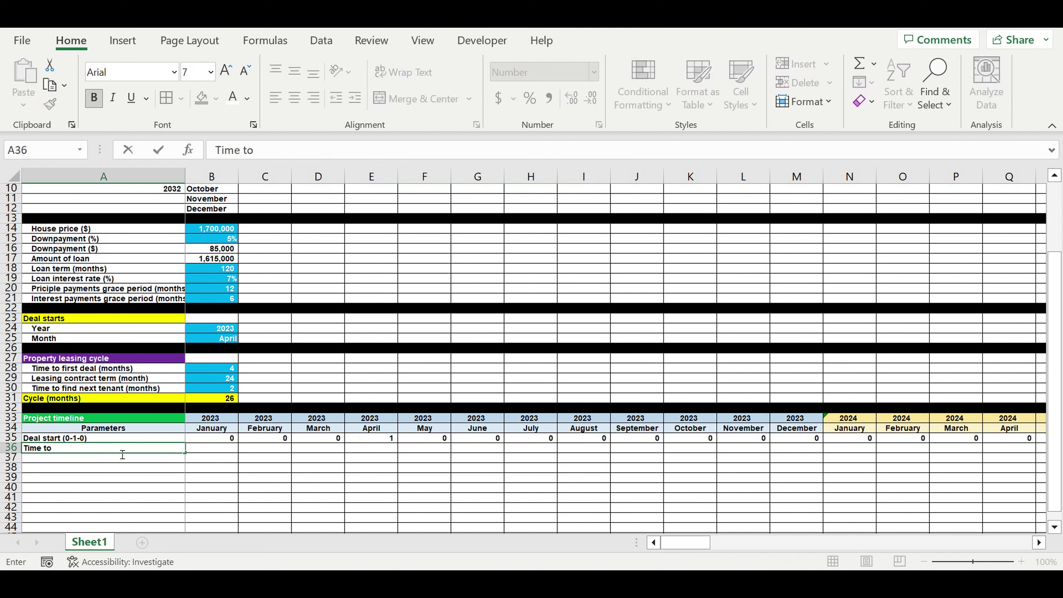
pyautogui.write(' firtst deal count (0')
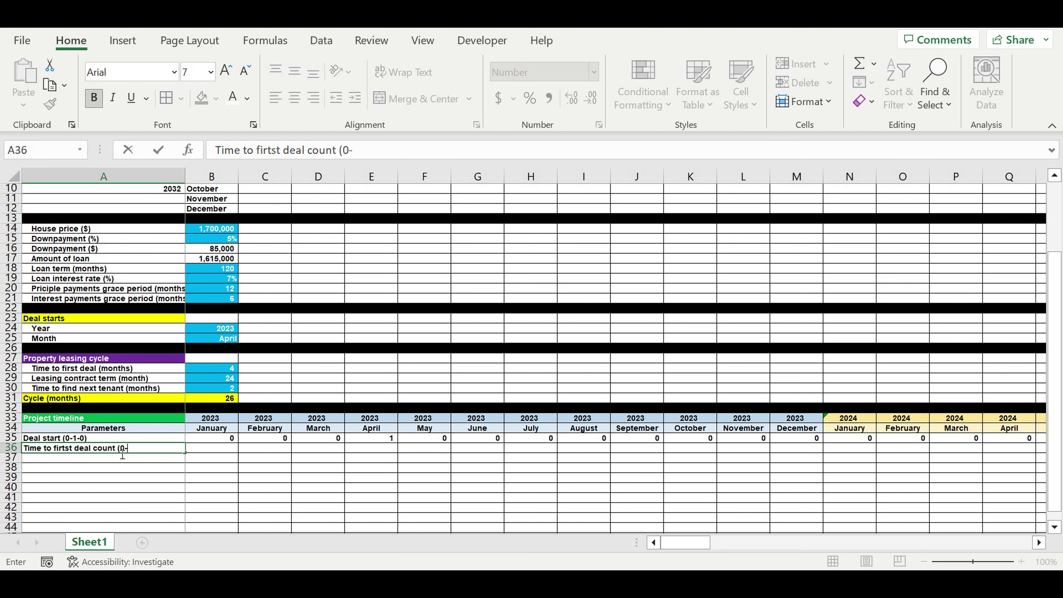
pyautogui.write('-1-2-3-4-0')
pyautogui.press('Return')
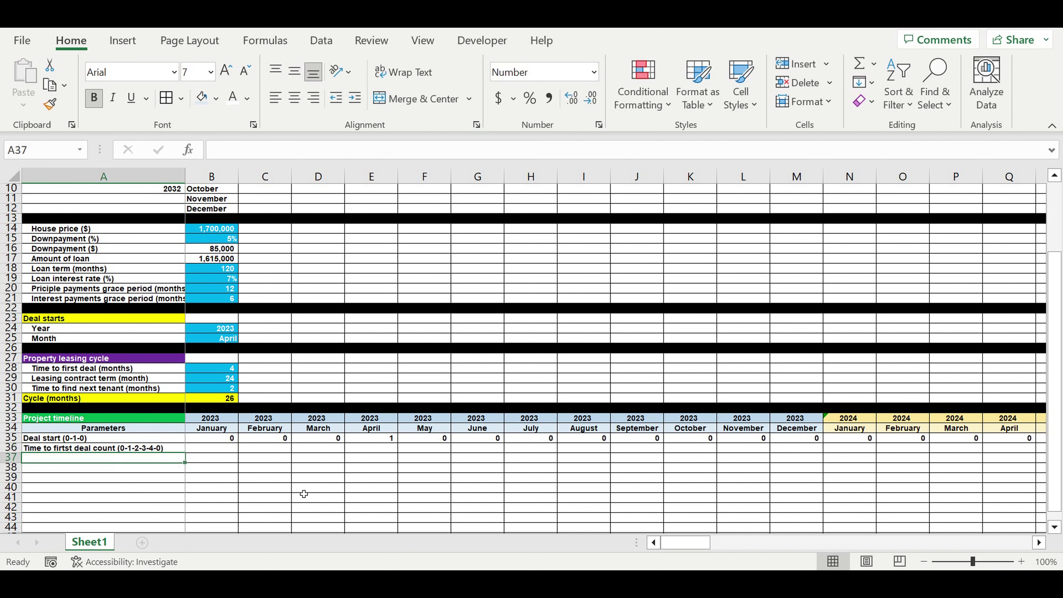
# Link the January 2023 count in B36 to the deal start flag with =B35
pyautogui.click(214, 449)
pyautogui.write('=')
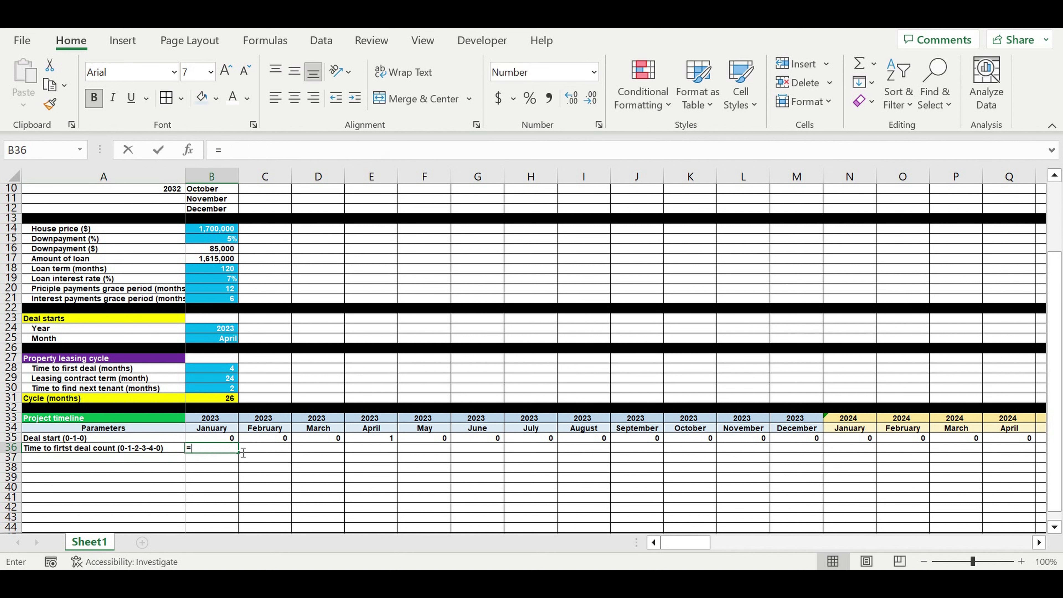
pyautogui.click(219, 441)
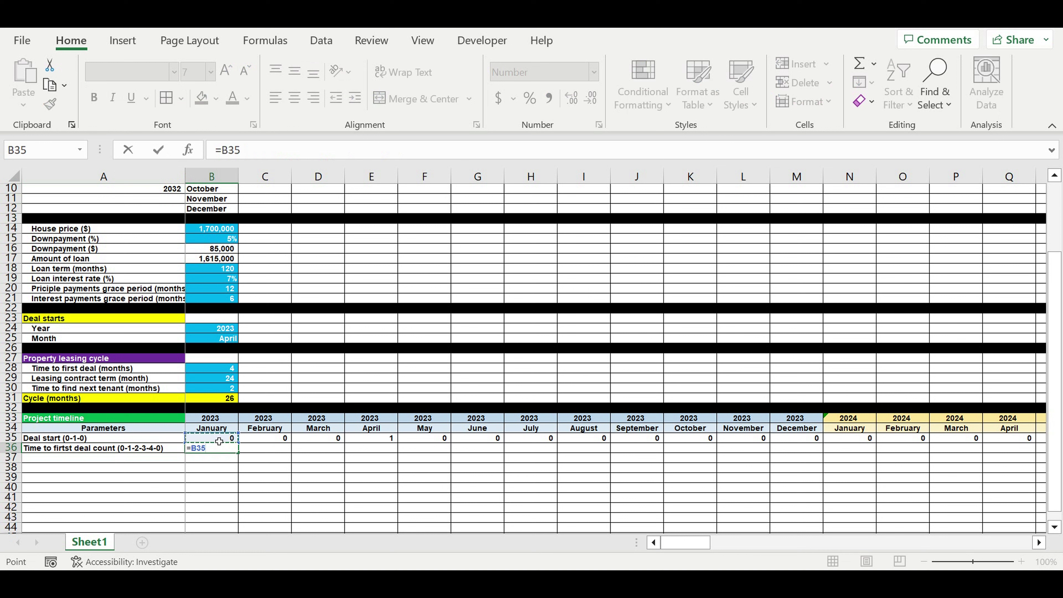
pyautogui.press('Return')
# Begin the February 2023 count formula in C36 with =if(and(B36=0,C35=0),0, as its first case
pyautogui.click(275, 452)
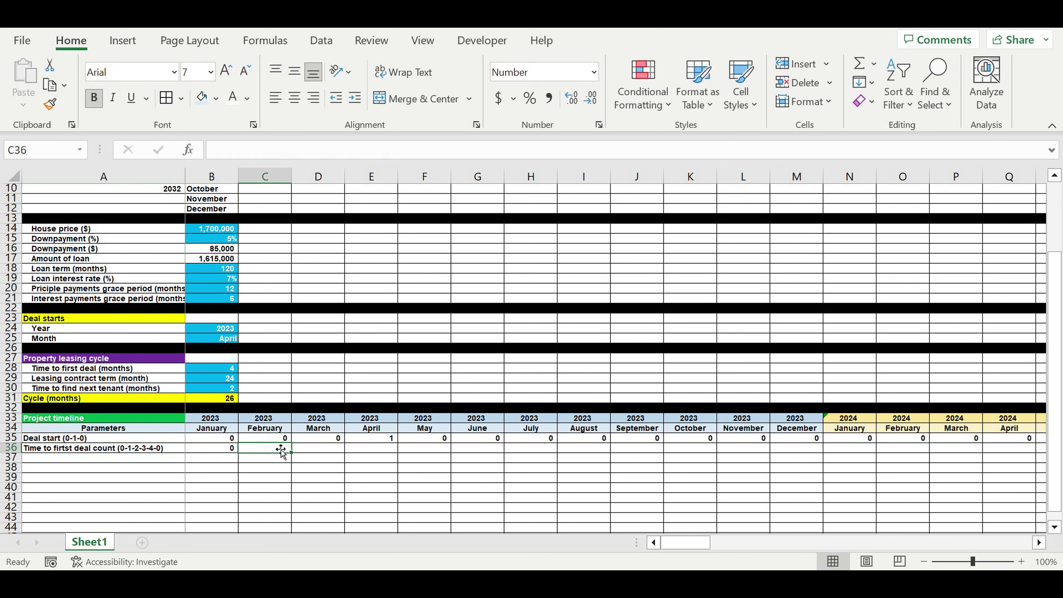
pyautogui.write('=')
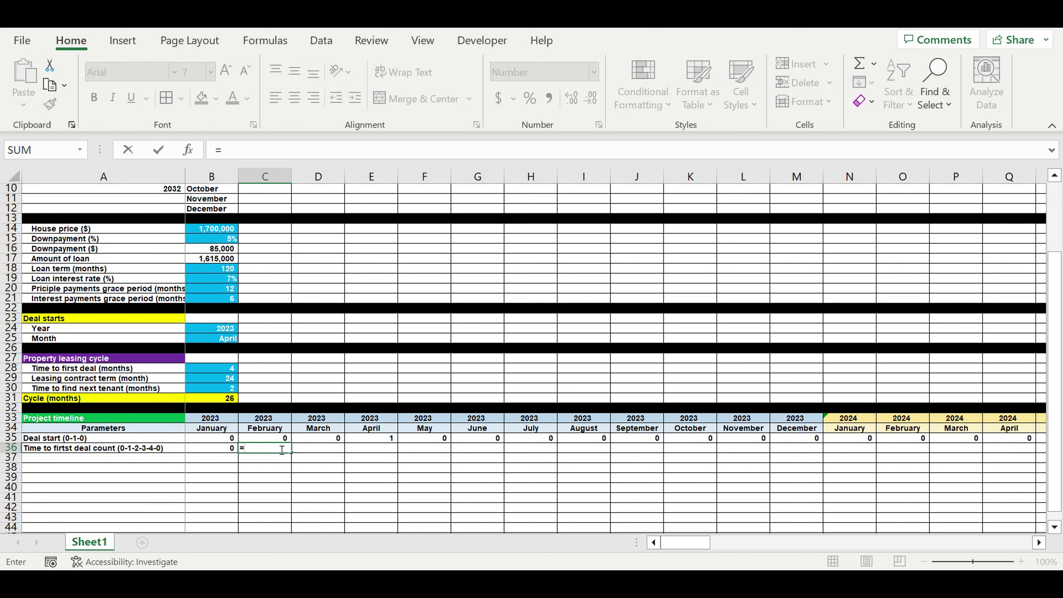
pyautogui.write('if(and(')
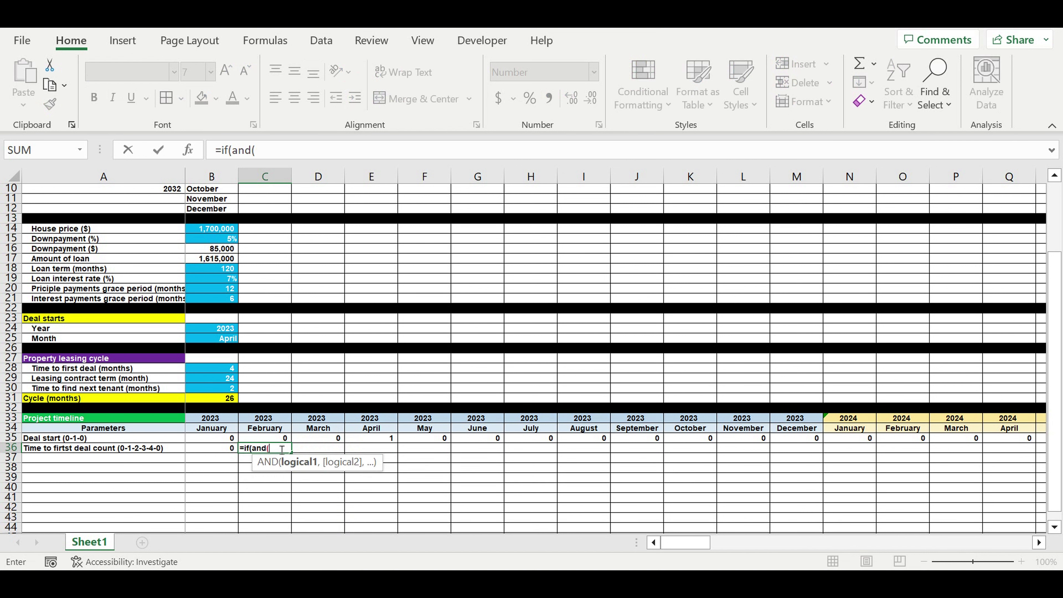
pyautogui.click(212, 449)
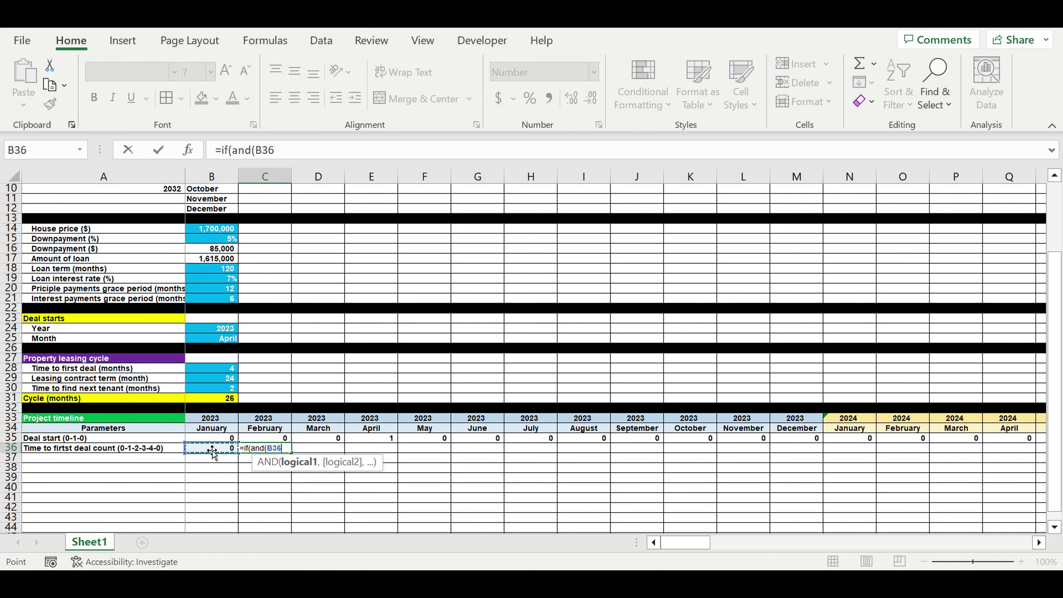
pyautogui.write('=0,')
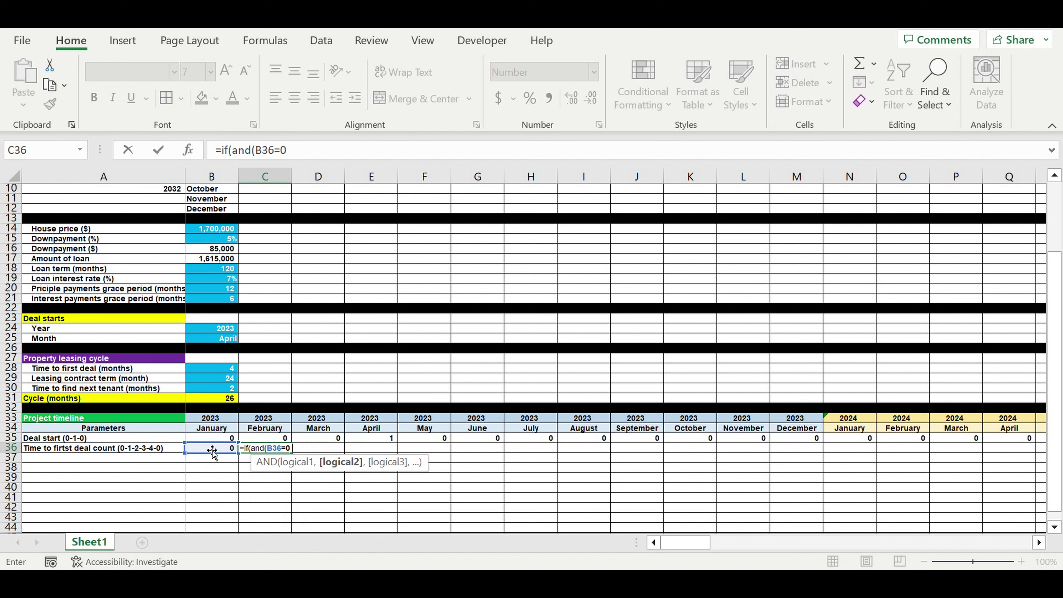
pyautogui.click(263, 441)
pyautogui.write('=0)')
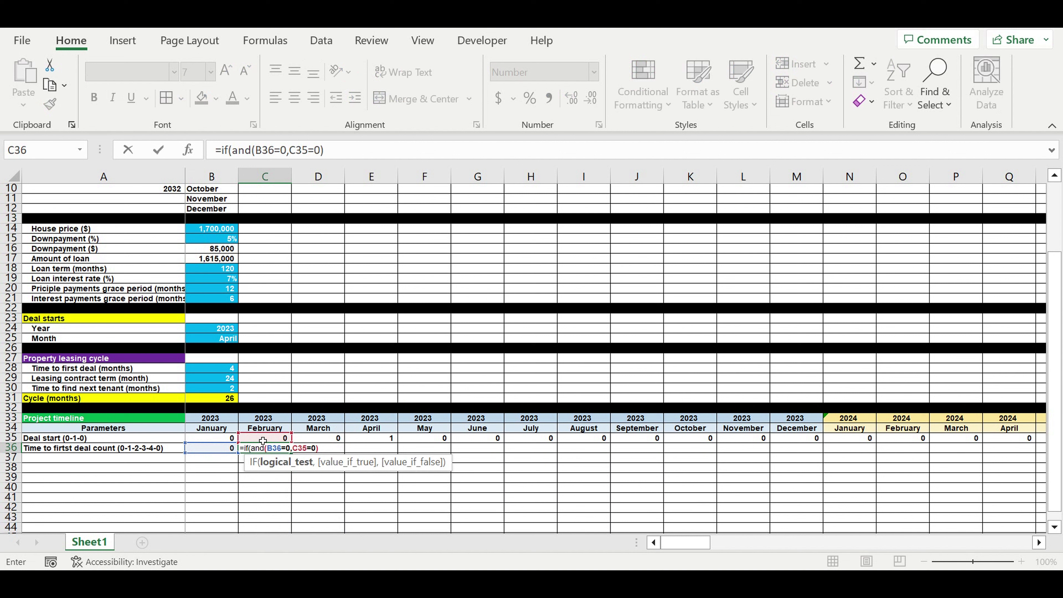
pyautogui.write(',0,')
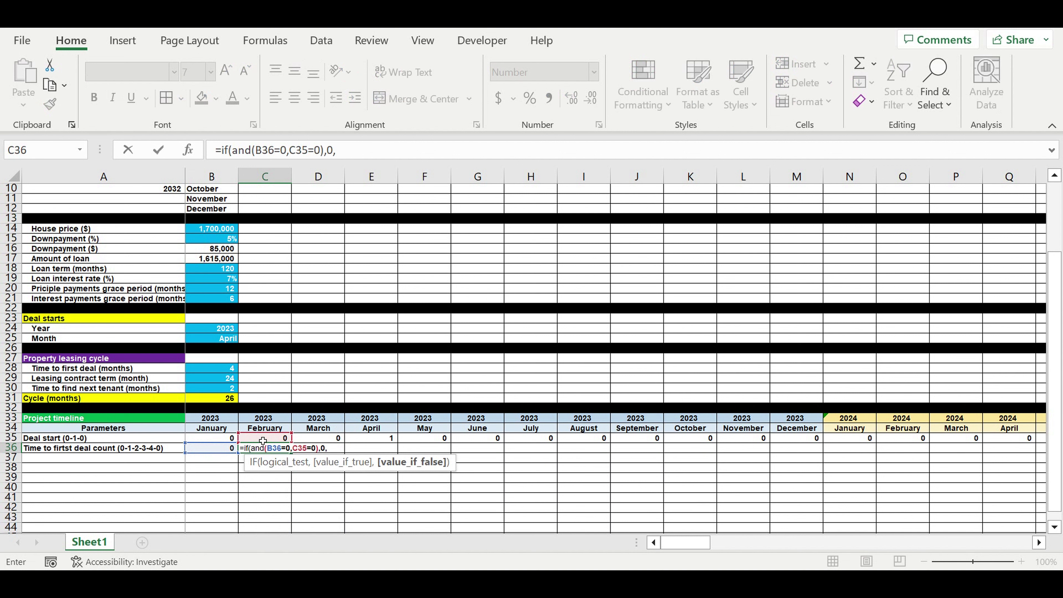
# Add a second case to the C36 formula by duplicating the first condition and changing it to if(and(B36=0,C35>0),1,
pyautogui.click(348, 152)
pyautogui.moveTo(348, 152); pyautogui.dragTo(229, 150)
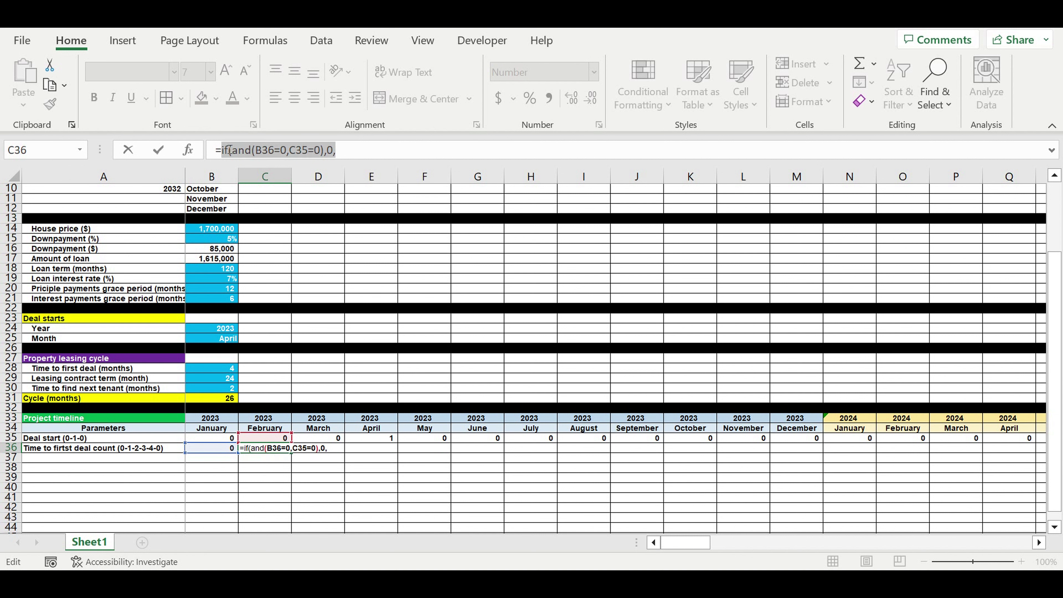
pyautogui.hotkey('ctrl', 'c')
pyautogui.click(368, 150)
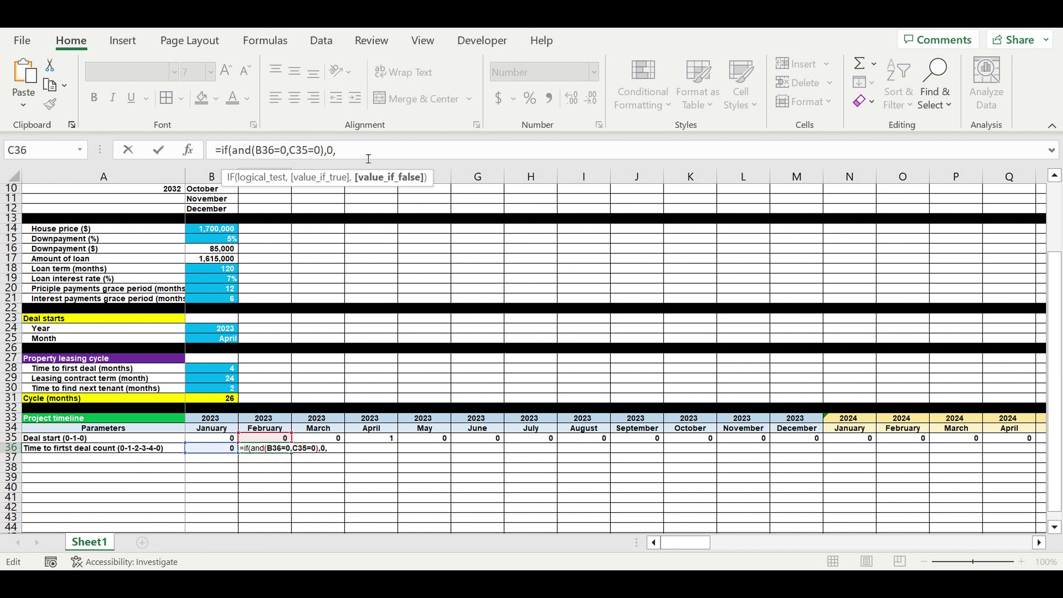
pyautogui.hotkey('ctrl', 'v')
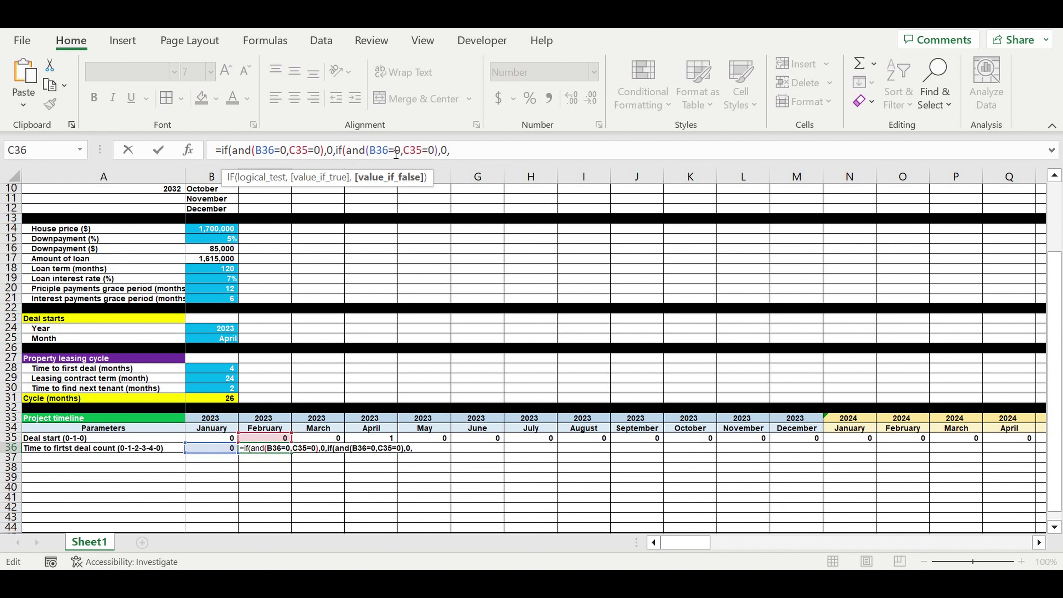
pyautogui.moveTo(422, 150); pyautogui.dragTo(427, 150)
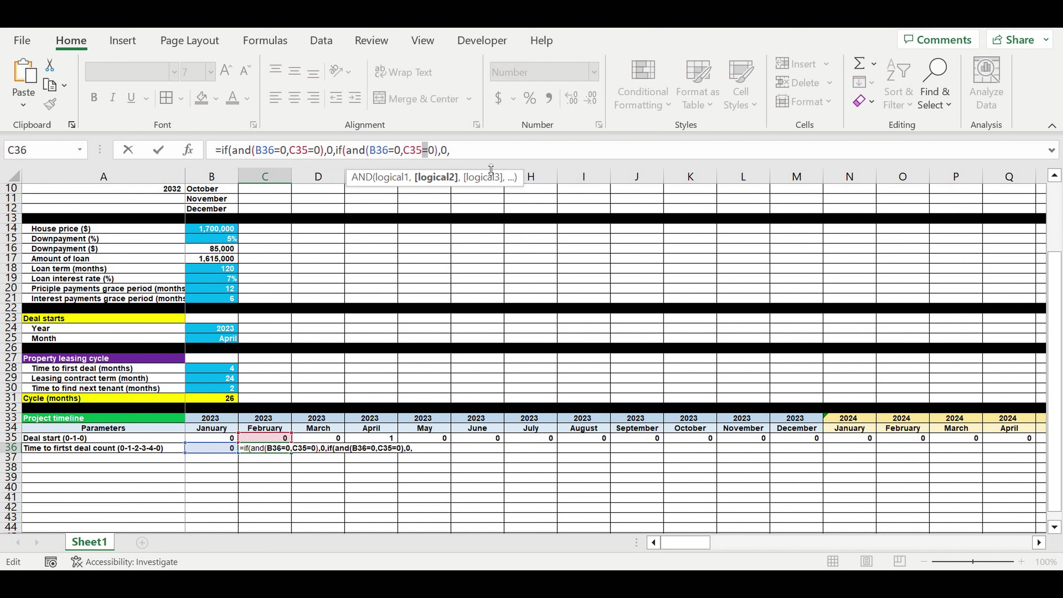
pyautogui.write('>')
pyautogui.press('Left')
pyautogui.doubleClick(445, 151)
pyautogui.write('1')
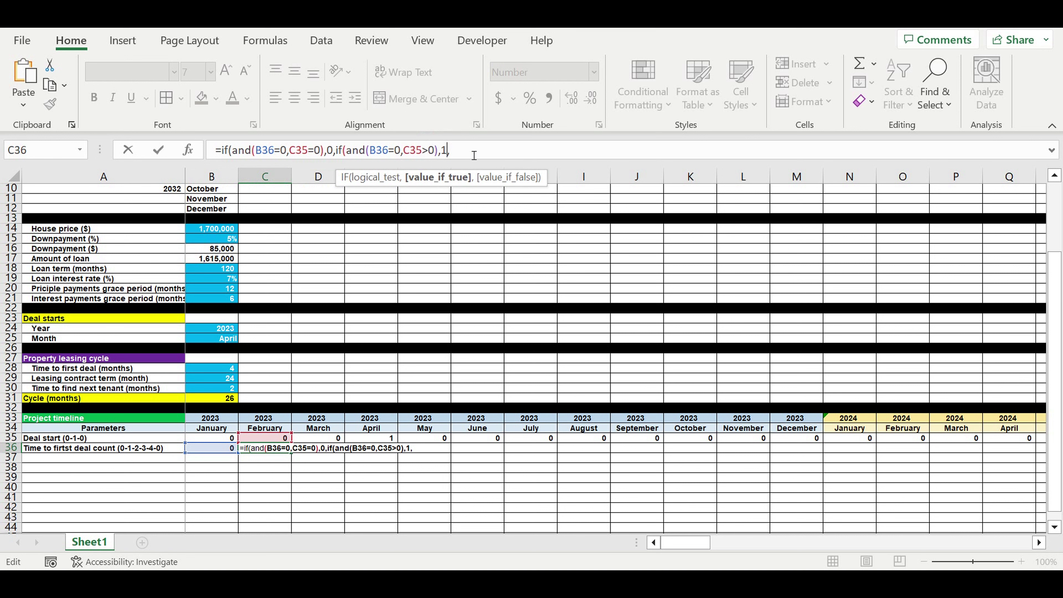
pyautogui.press('Right')
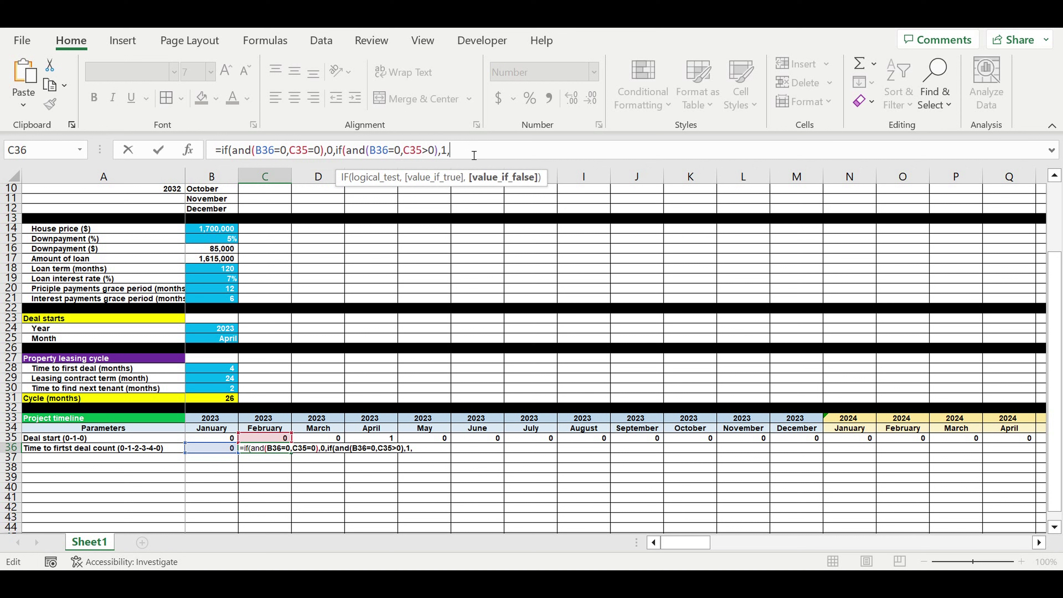
# Begin a third nested case in the C36 formula with if(and(B36>0, as its first condition
pyautogui.write('if')
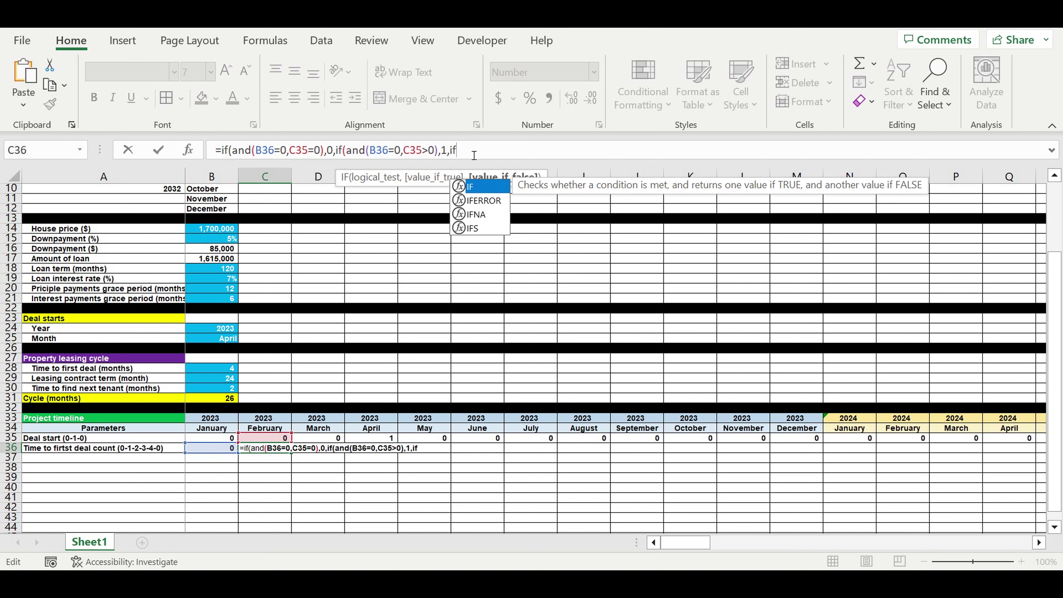
pyautogui.write('(')
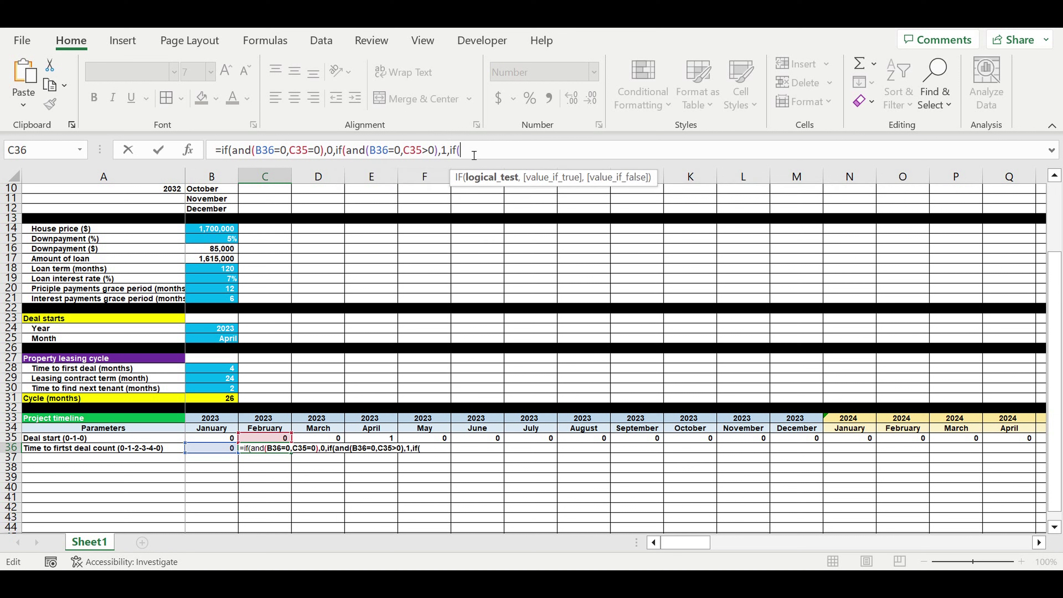
pyautogui.click(223, 453)
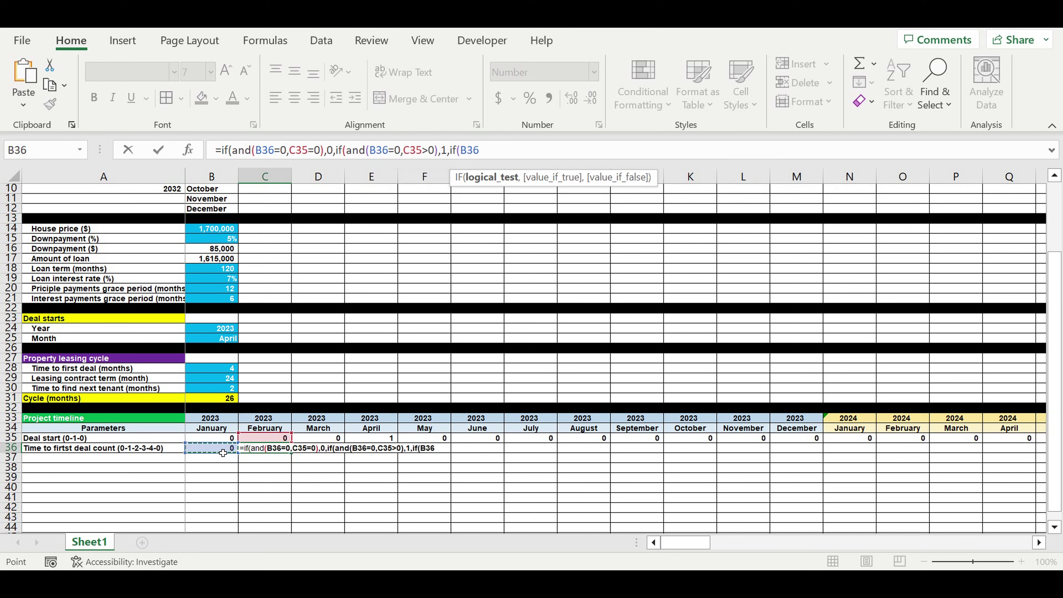
pyautogui.click(469, 150)
pyautogui.write('ans')
pyautogui.press('BackSpace')
pyautogui.write('d(')
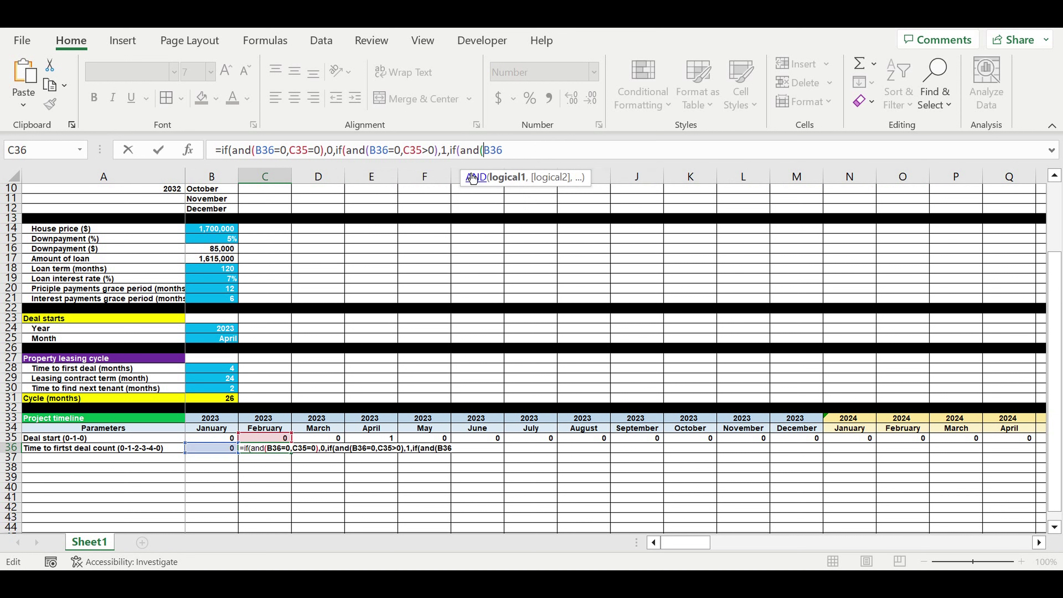
pyautogui.click(524, 151)
pyautogui.write('>0,')
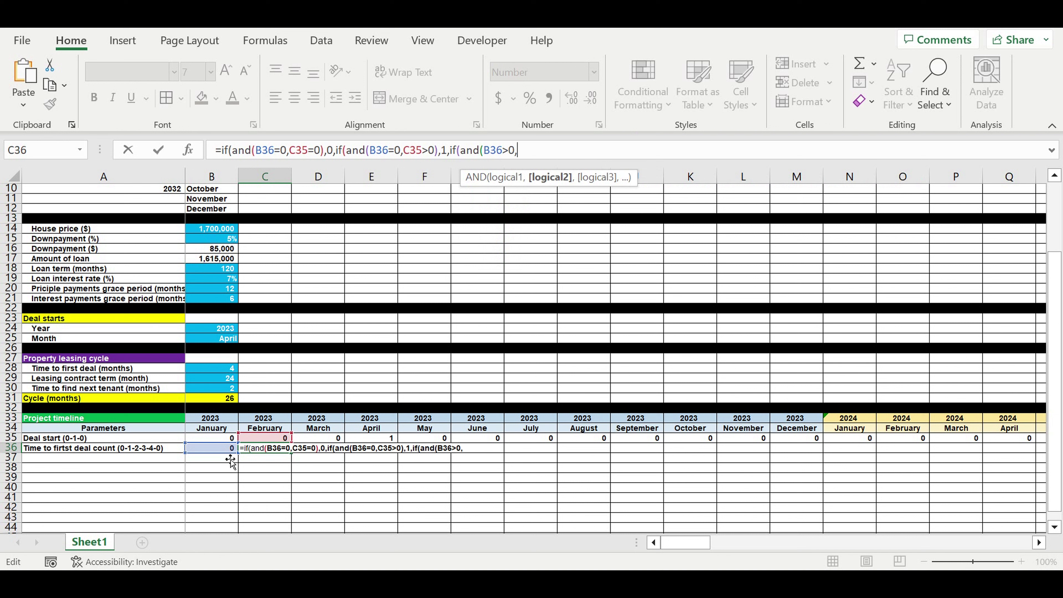
# Add B36<$B$28 as the third case's second condition, with an absolute reference to the time to first deal, and close the AND
pyautogui.click(225, 450)
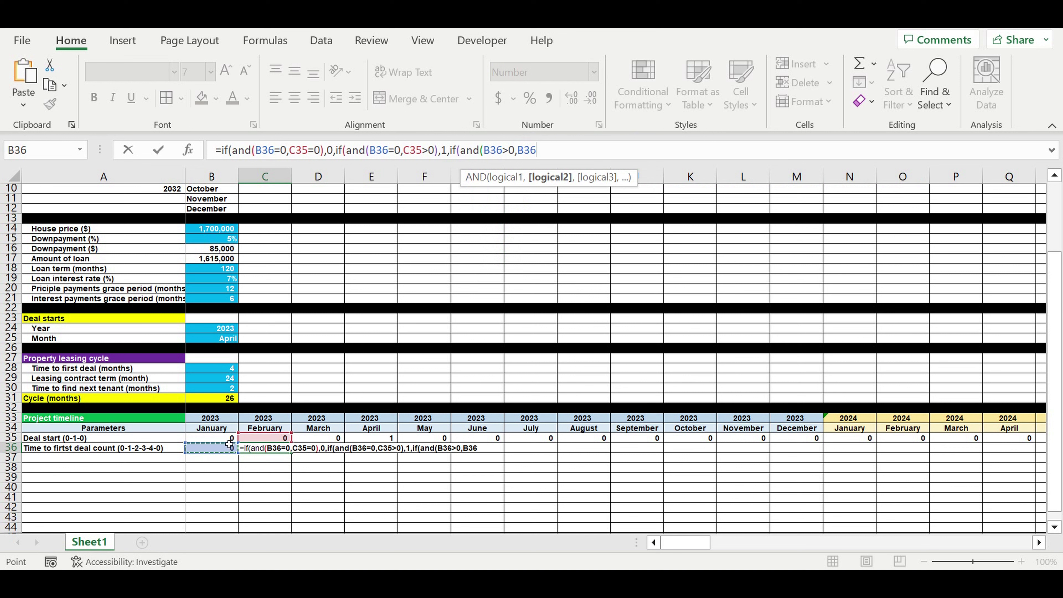
pyautogui.write('<')
pyautogui.click(223, 373)
pyautogui.click(577, 158)
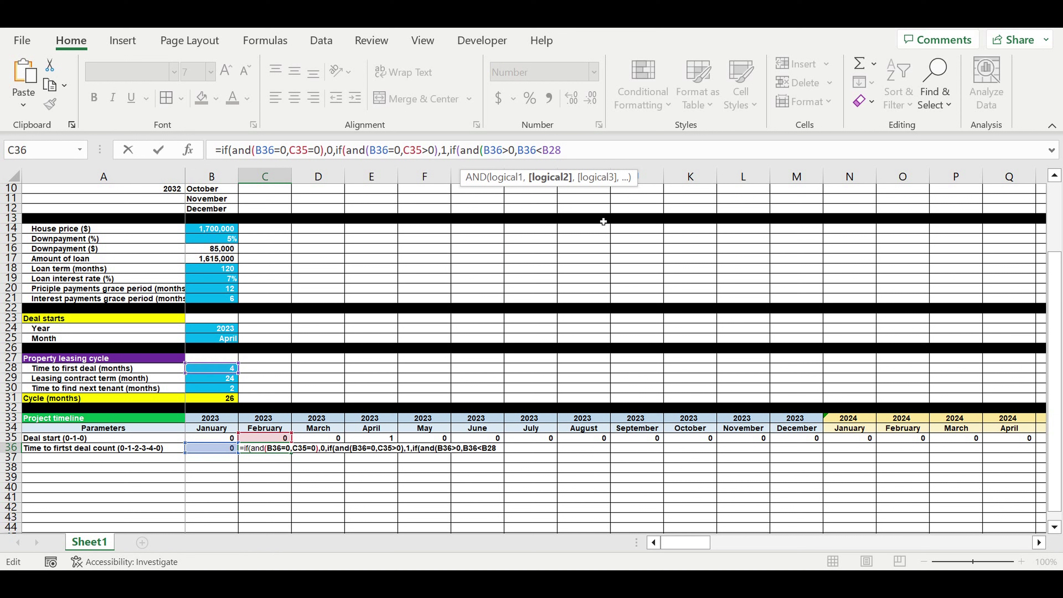
pyautogui.write('$')
pyautogui.press('Right')
pyautogui.write('$')
pyautogui.click(592, 151)
pyautogui.write('),')
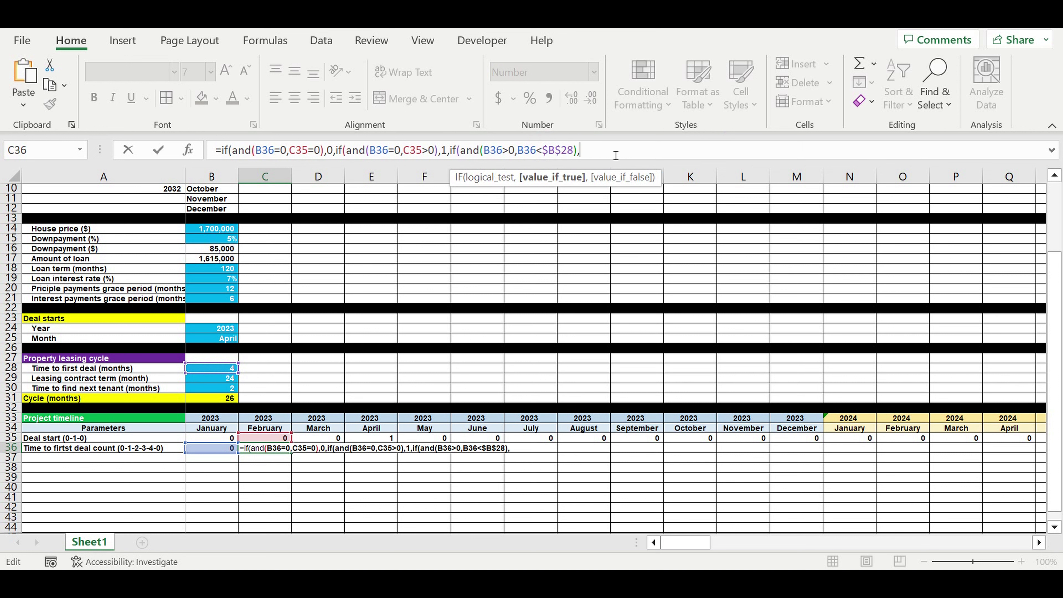
# Complete the C36 formula with B36+1 as the true value and 0 as the false value, closing all nested IFs
pyautogui.click(222, 451)
pyautogui.write('+')
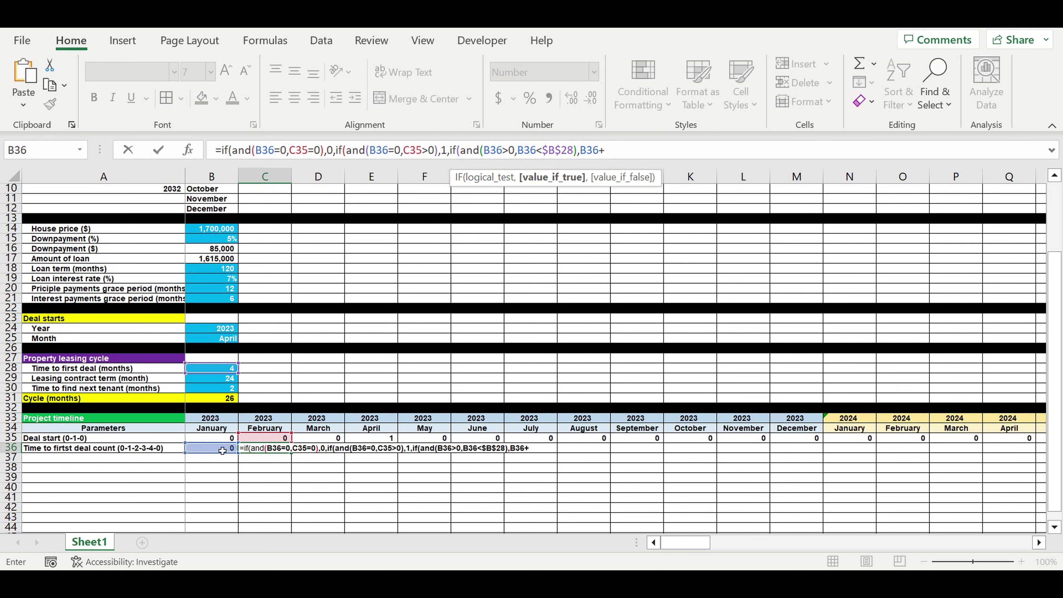
pyautogui.write('1,')
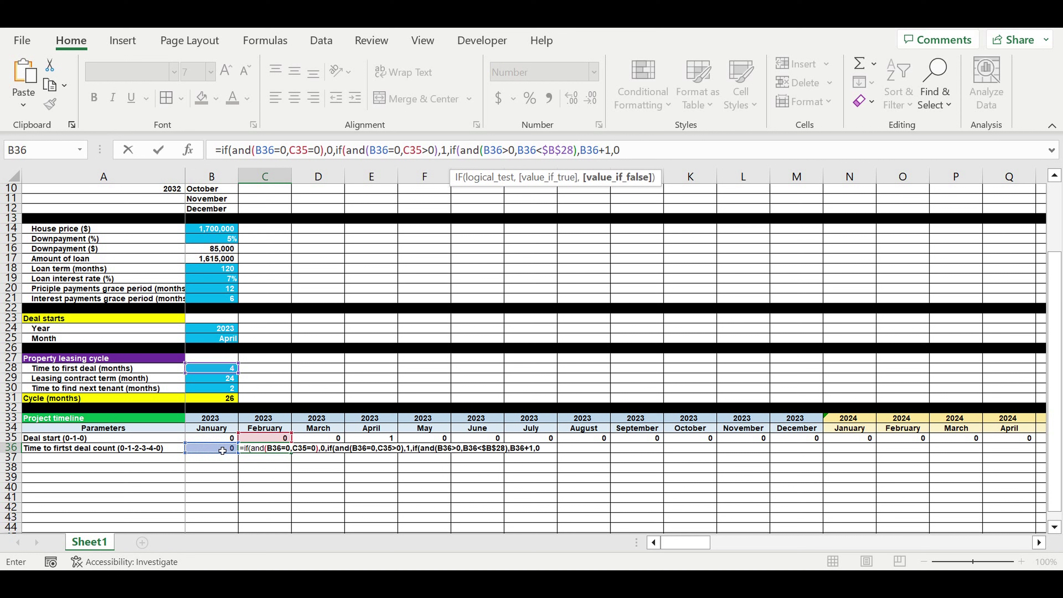
pyautogui.write('0)')
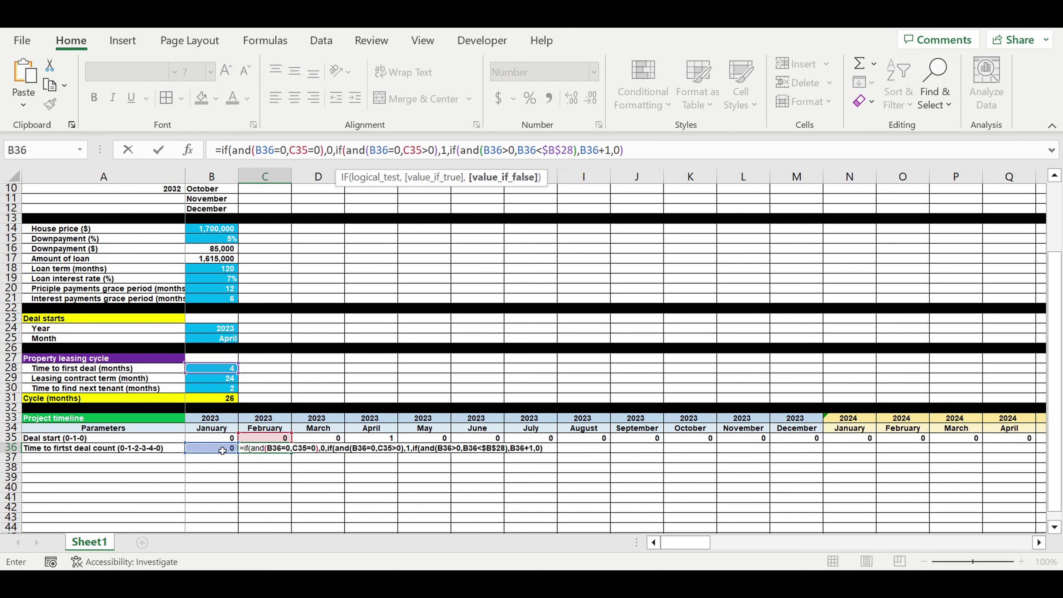
pyautogui.write(')')
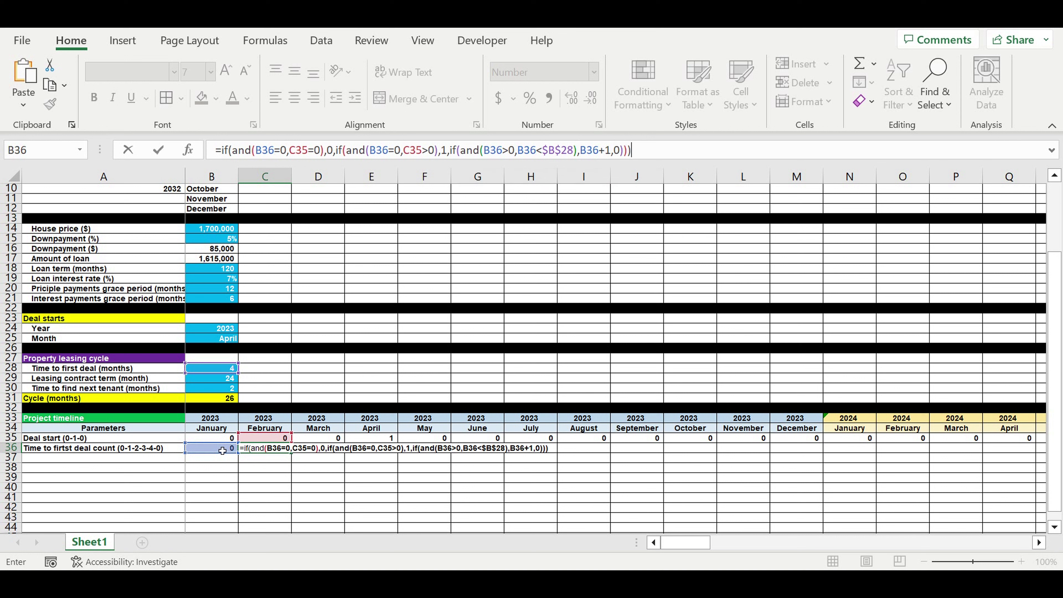
pyautogui.press('Return')
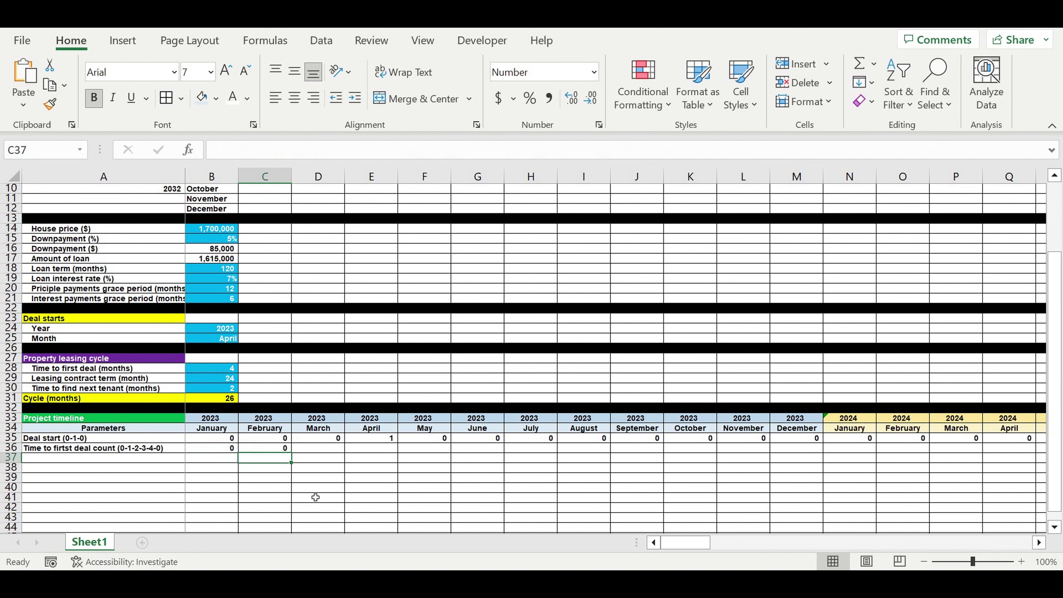
# Fill the C36 count formula across row 36 through December 2032 in column DQ
pyautogui.click(273, 449)
pyautogui.moveTo(290, 452); pyautogui.dragTo(977, 424)
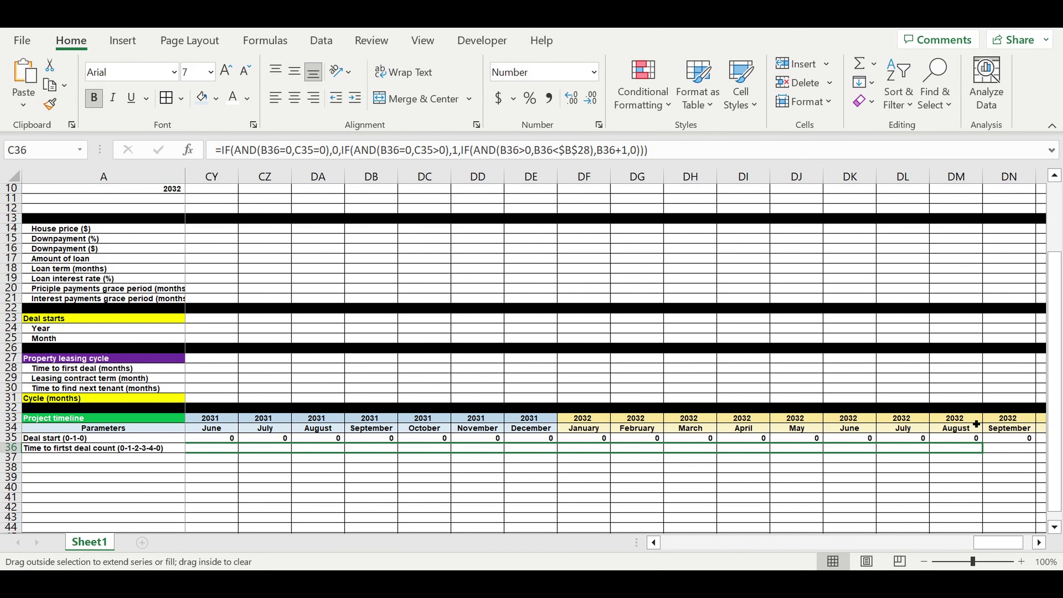
pyautogui.moveTo(977, 425)
pyautogui.mouseDown()
pyautogui.moveTo(1027, 423)
pyautogui.moveTo(979, 436)
pyautogui.mouseUp()
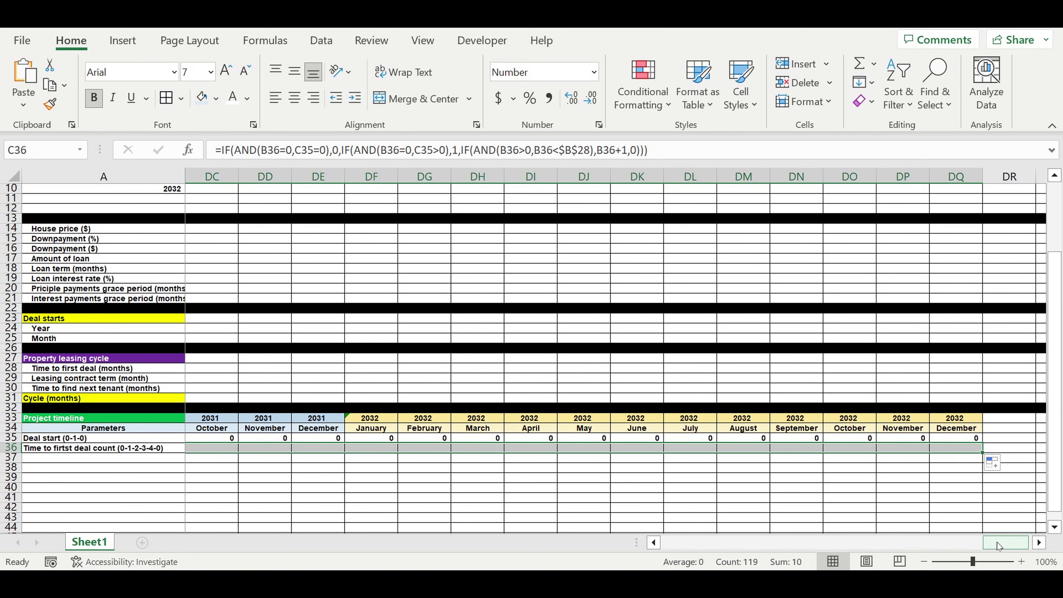
# Check the April to July 2023 counts in row 36 against the deal start flag, time to first deal and leasing cycle length
pyautogui.moveTo(998, 543); pyautogui.dragTo(517, 551)
pyautogui.click(448, 480)
pyautogui.moveTo(377, 451); pyautogui.dragTo(536, 451)
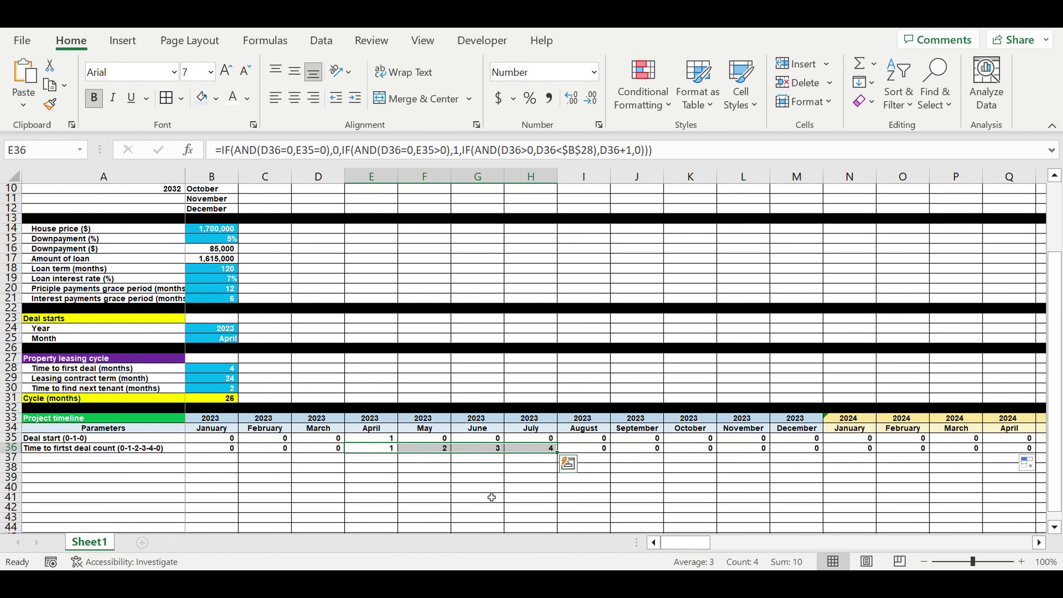
pyautogui.click(212, 373)
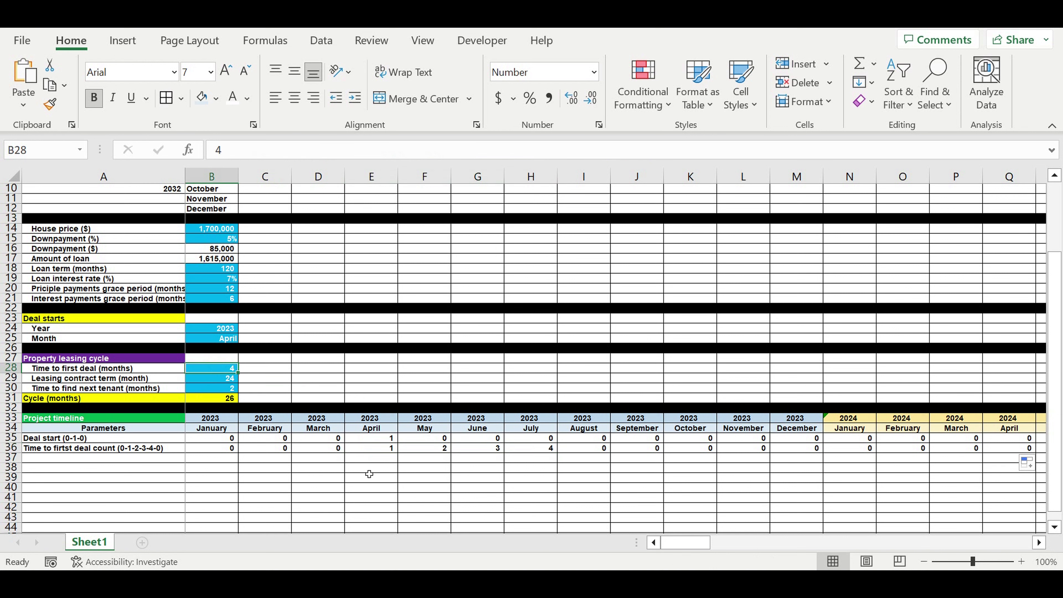
pyautogui.click(446, 492)
pyautogui.click(382, 448)
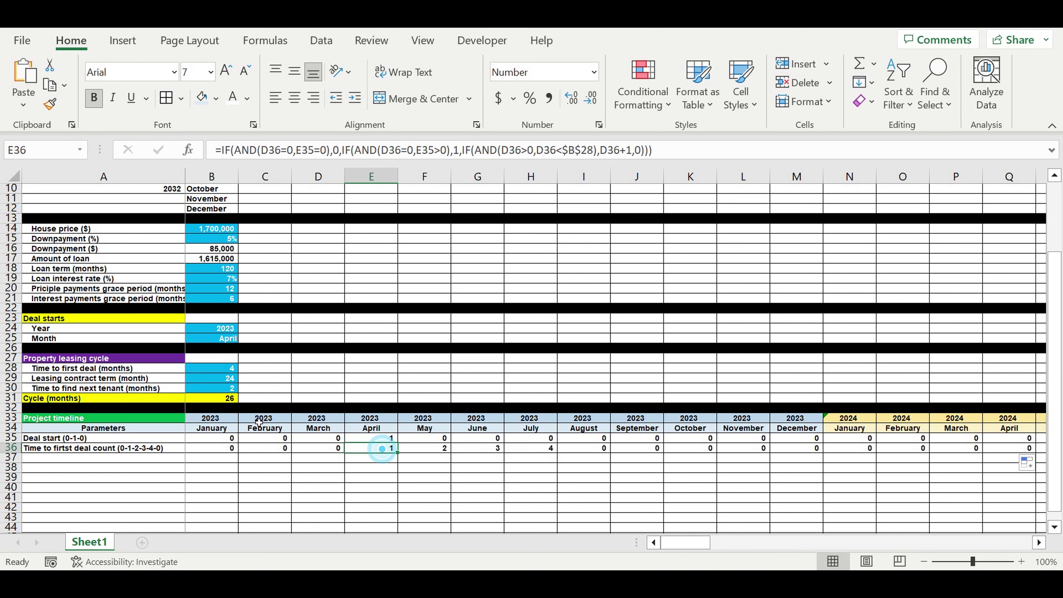
pyautogui.click(82, 371)
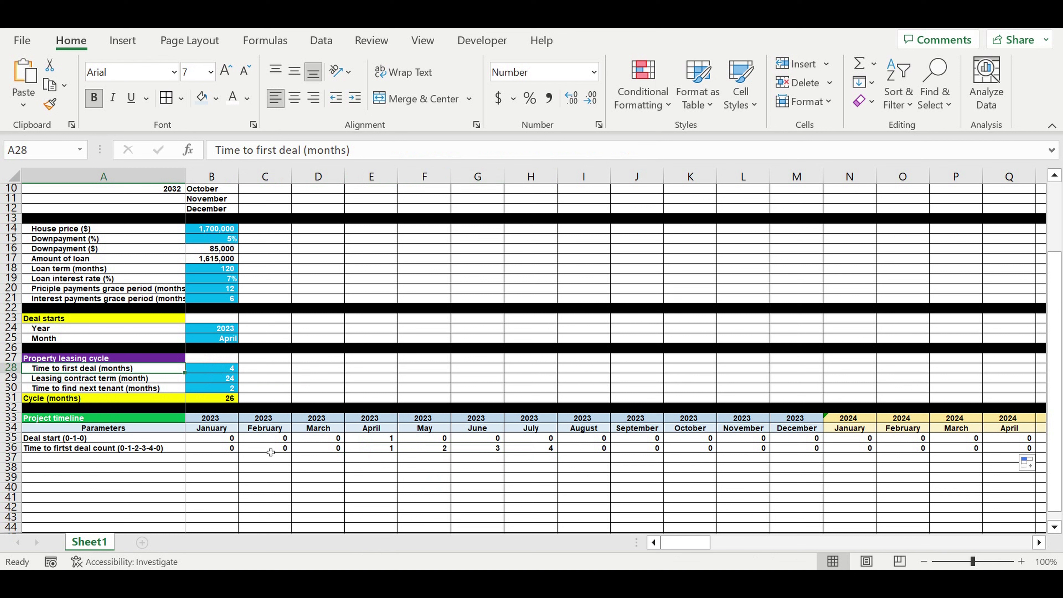
pyautogui.click(373, 441)
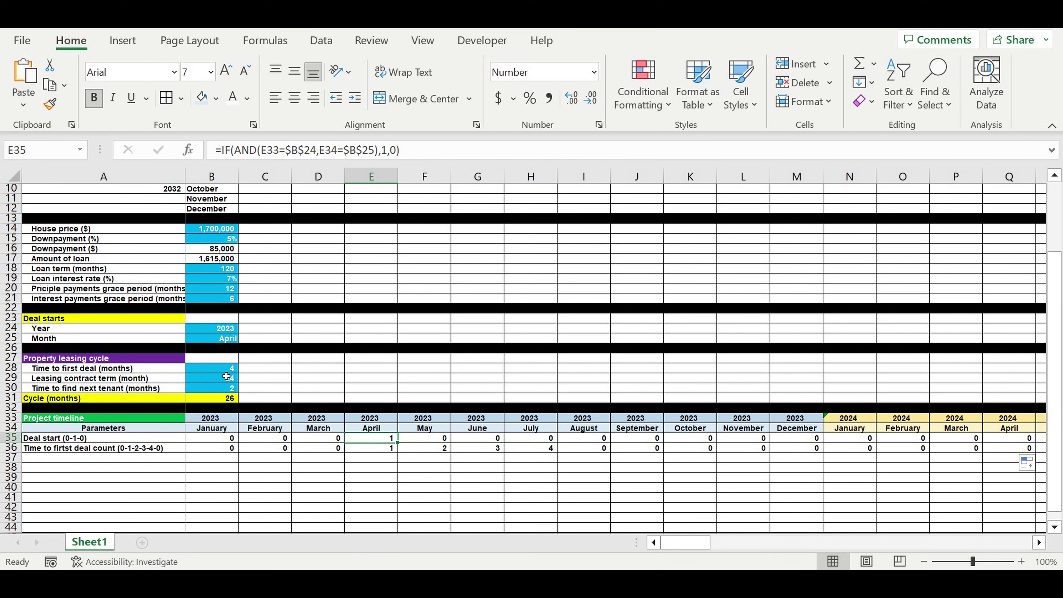
pyautogui.moveTo(382, 453); pyautogui.dragTo(539, 450)
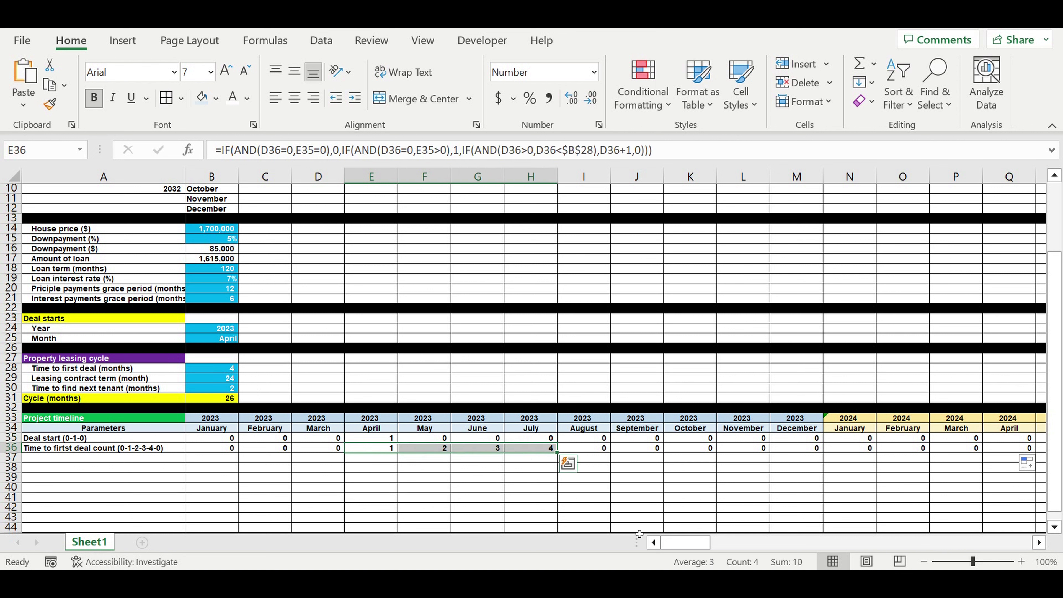
pyautogui.click(538, 449)
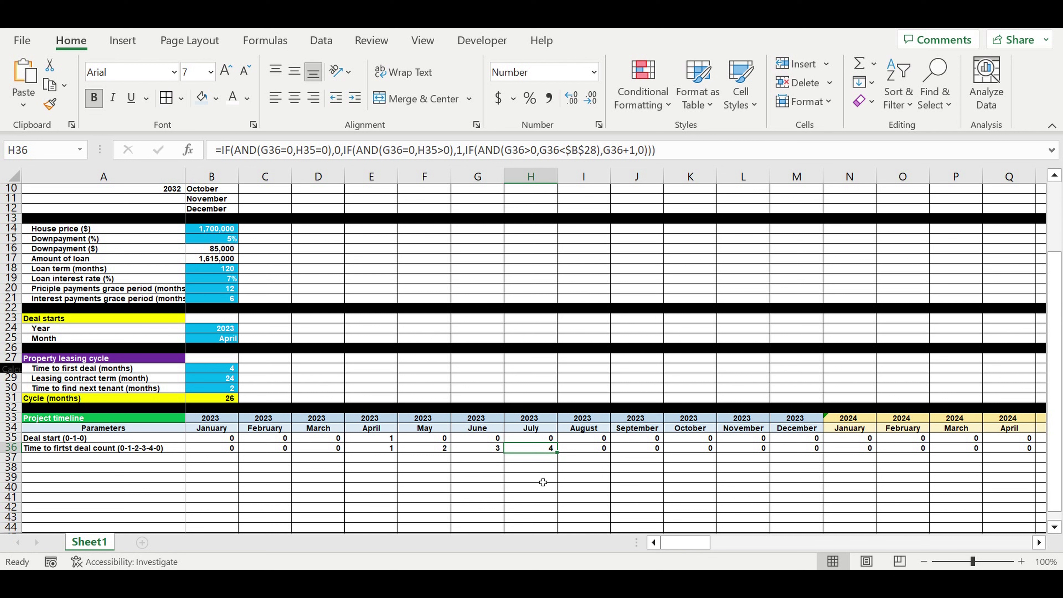
pyautogui.click(583, 461)
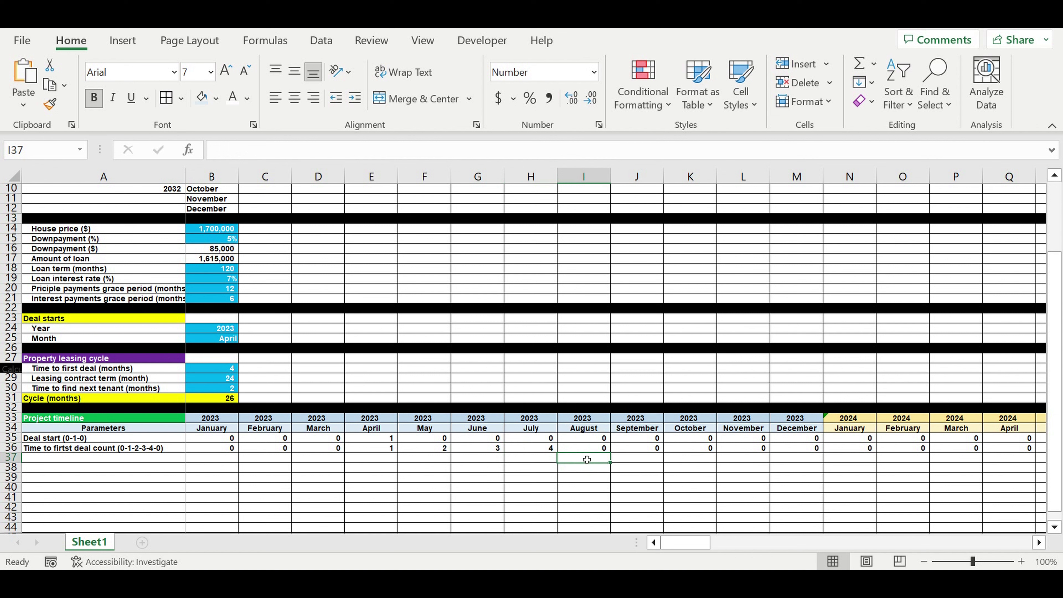
pyautogui.click(226, 399)
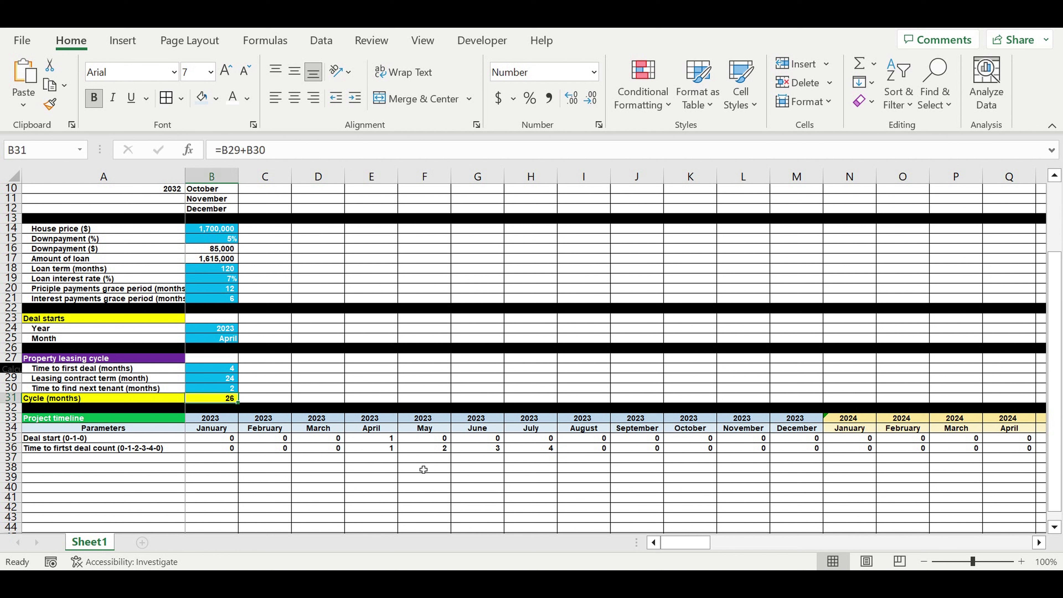
# Enter the row label "Leasing cycle start (0-1-0)" in A37 and select the January 2023 cell B37
pyautogui.click(133, 458)
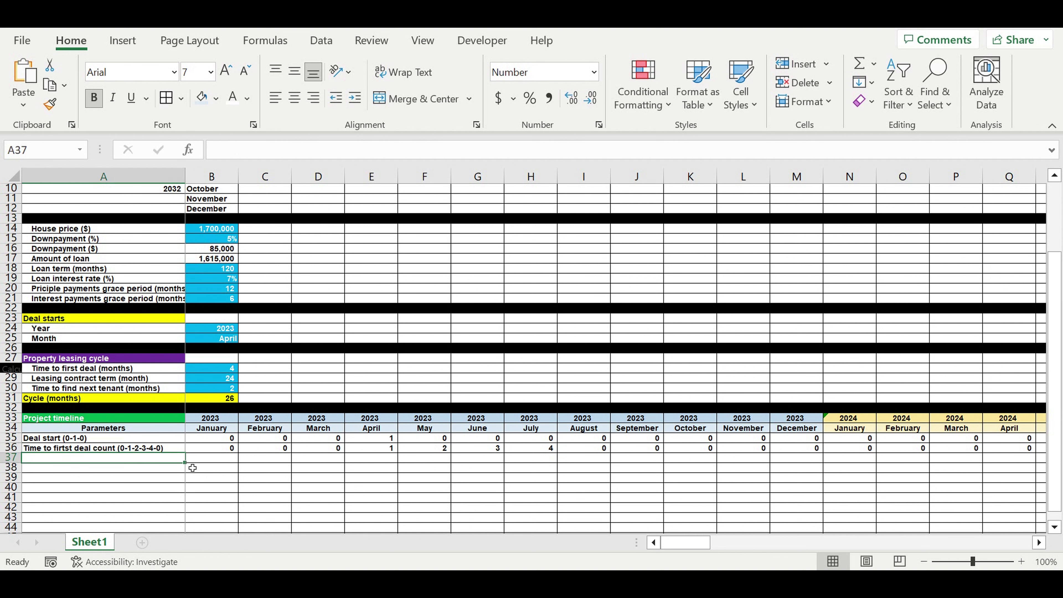
pyautogui.write('Leasing')
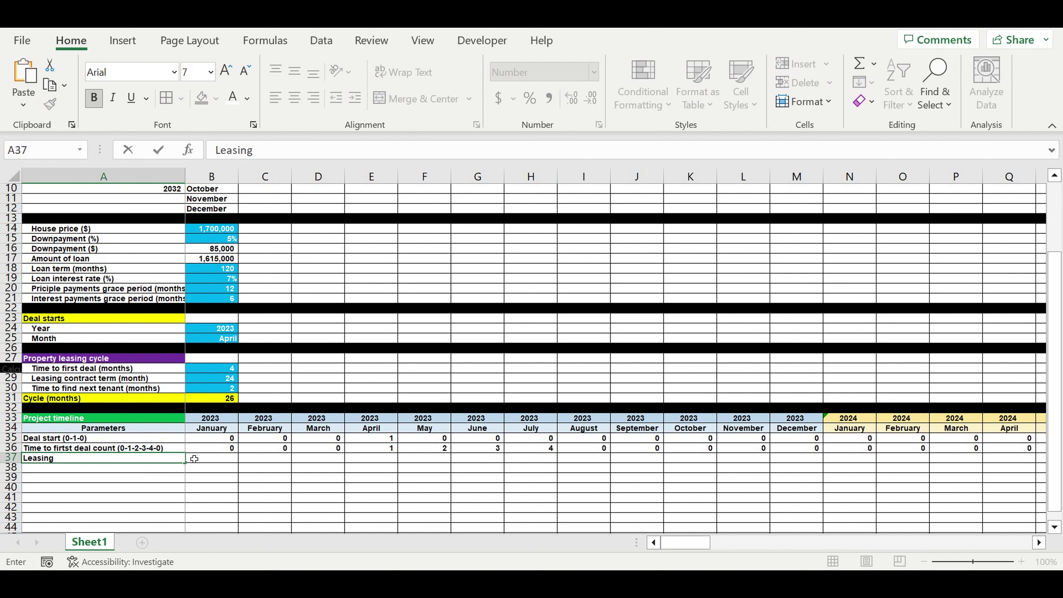
pyautogui.write(' cycle start (0-1-0')
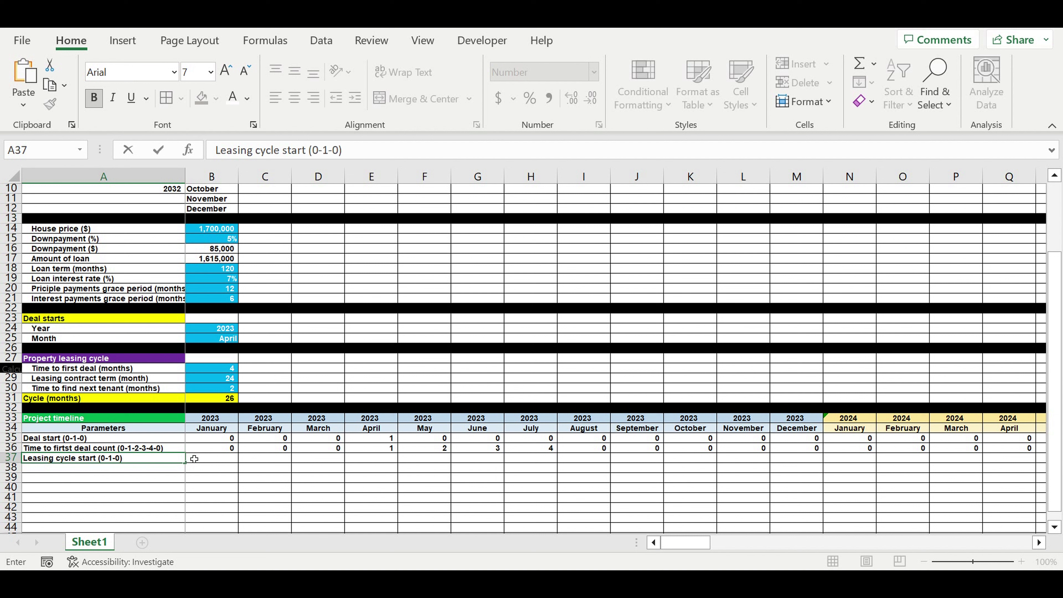
pyautogui.press('Return')
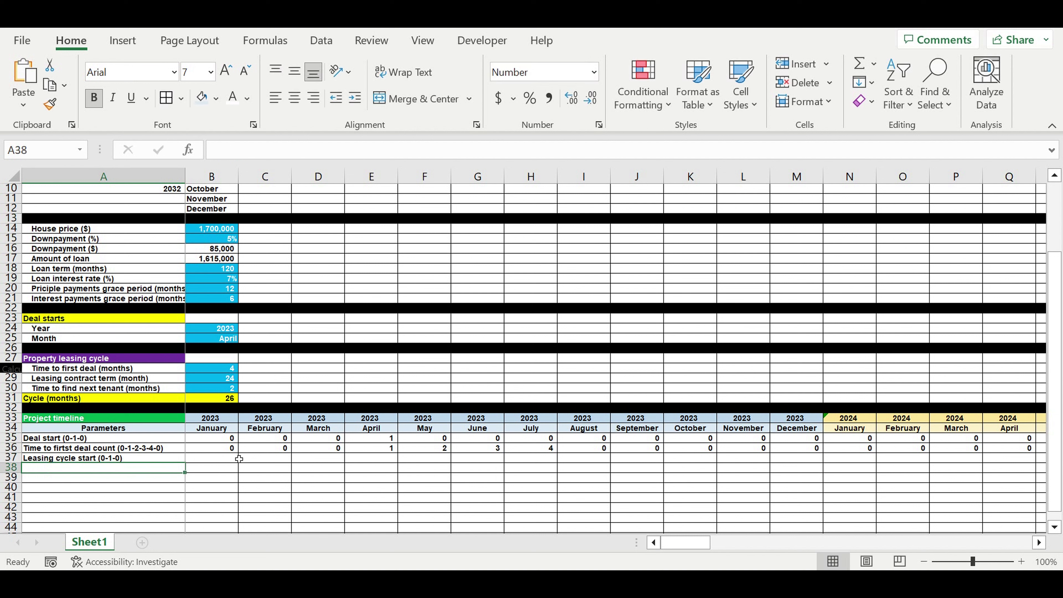
pyautogui.click(226, 459)
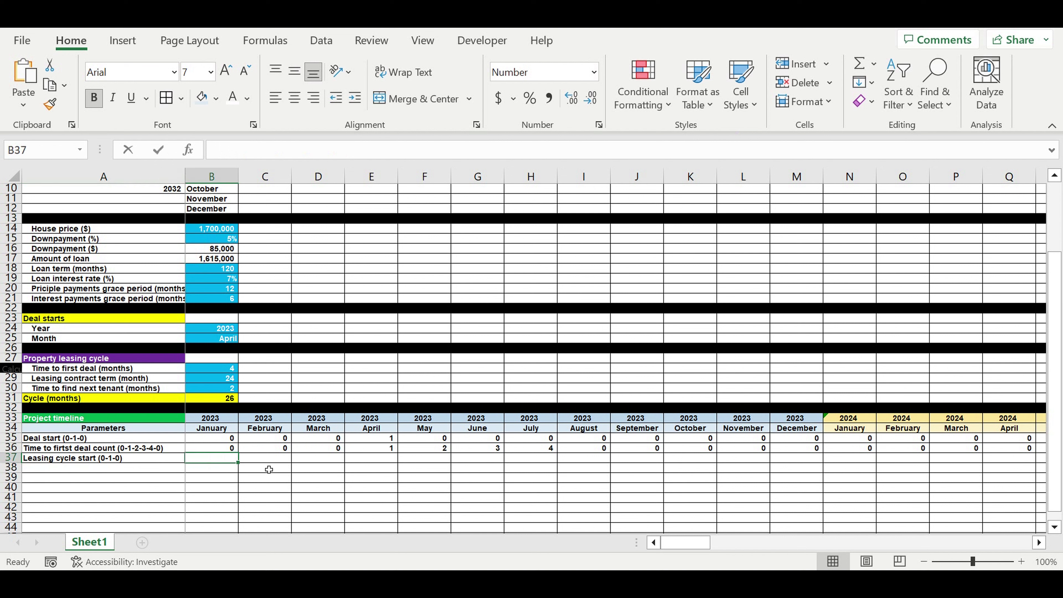
# Enter 0 as the January 2023 leasing cycle start in B37
pyautogui.write('0')
pyautogui.click(215, 489)
# Enter the February 2023 leasing cycle start formula =IF(AND(B36>0,C36=0),1,0) in C37
pyautogui.click(265, 462)
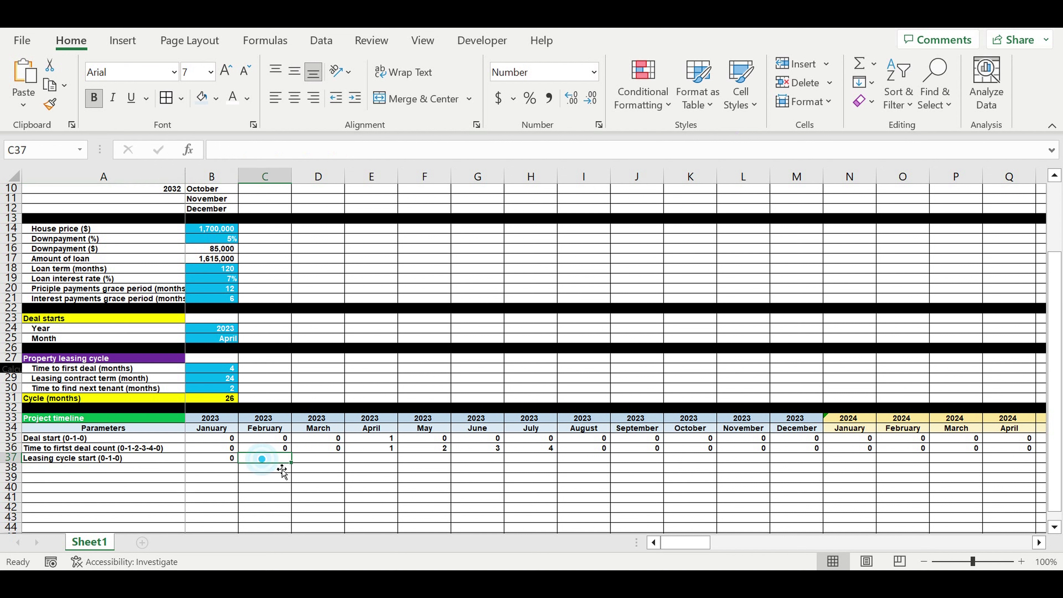
pyautogui.write('=')
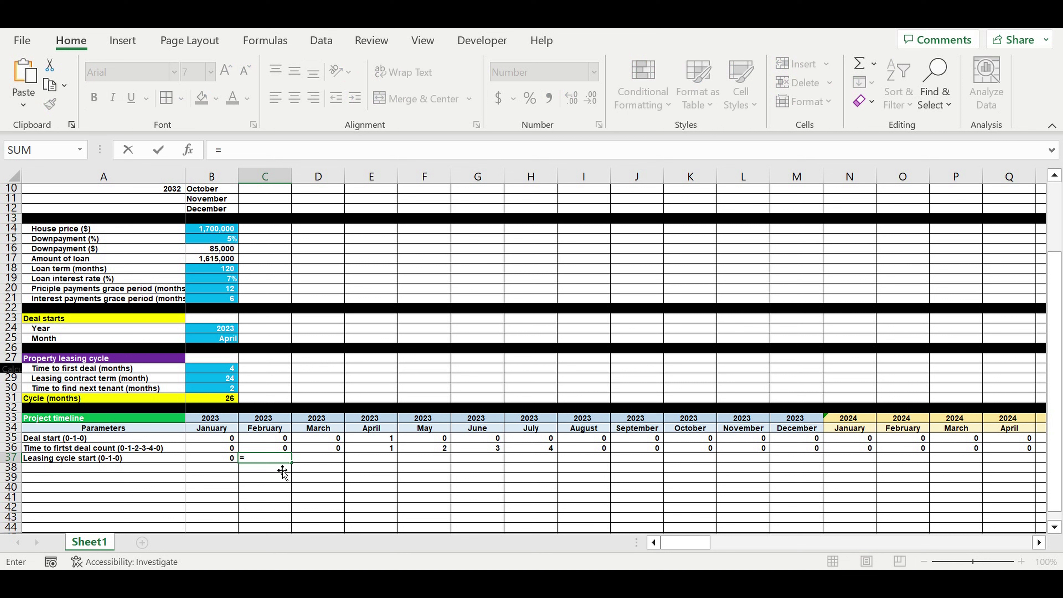
pyautogui.write('if)')
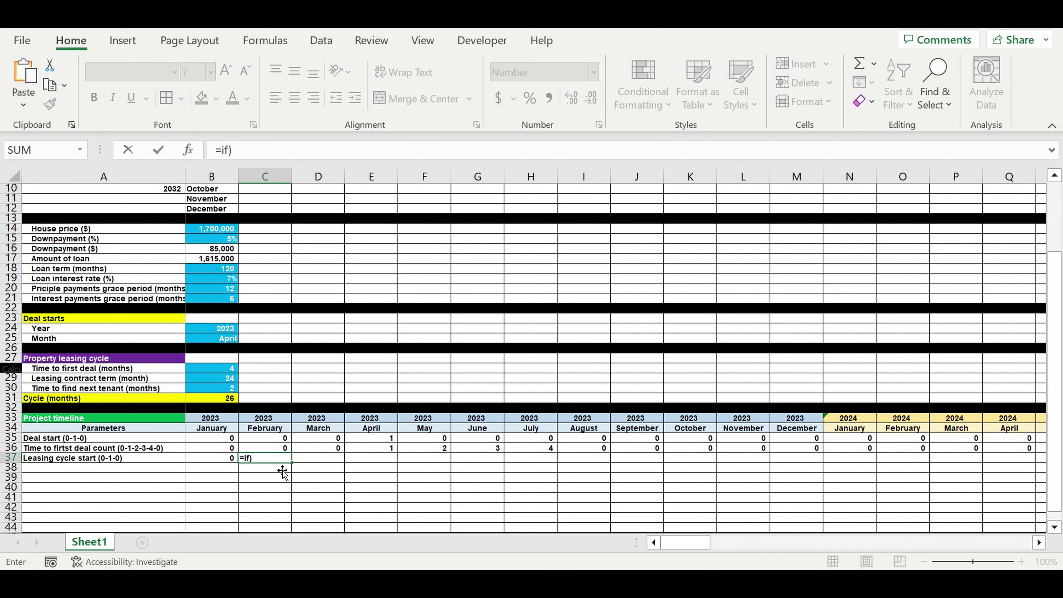
pyautogui.press('BackSpace')
pyautogui.write('(')
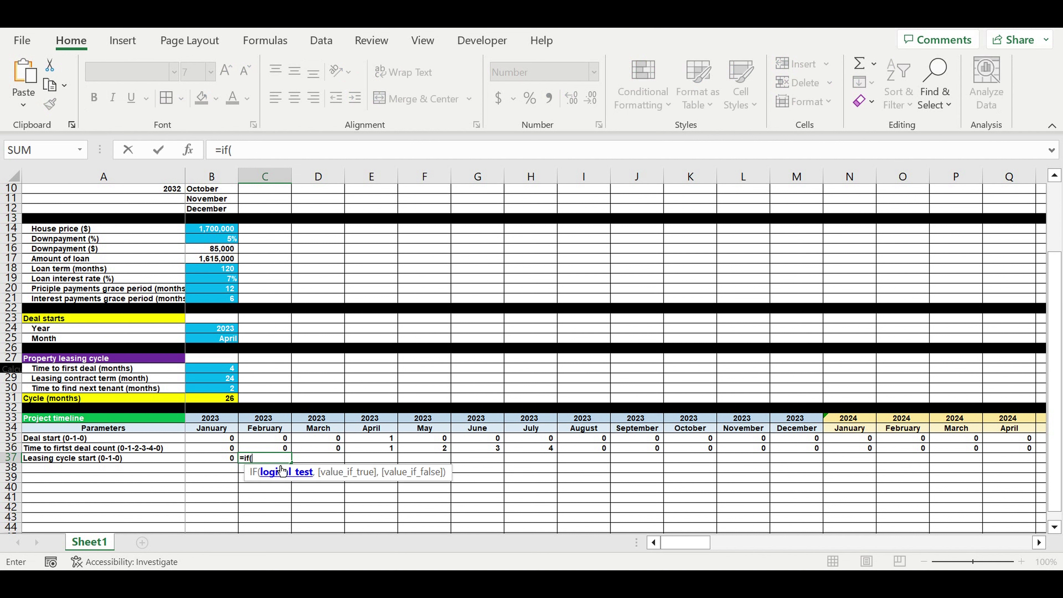
pyautogui.write('and(')
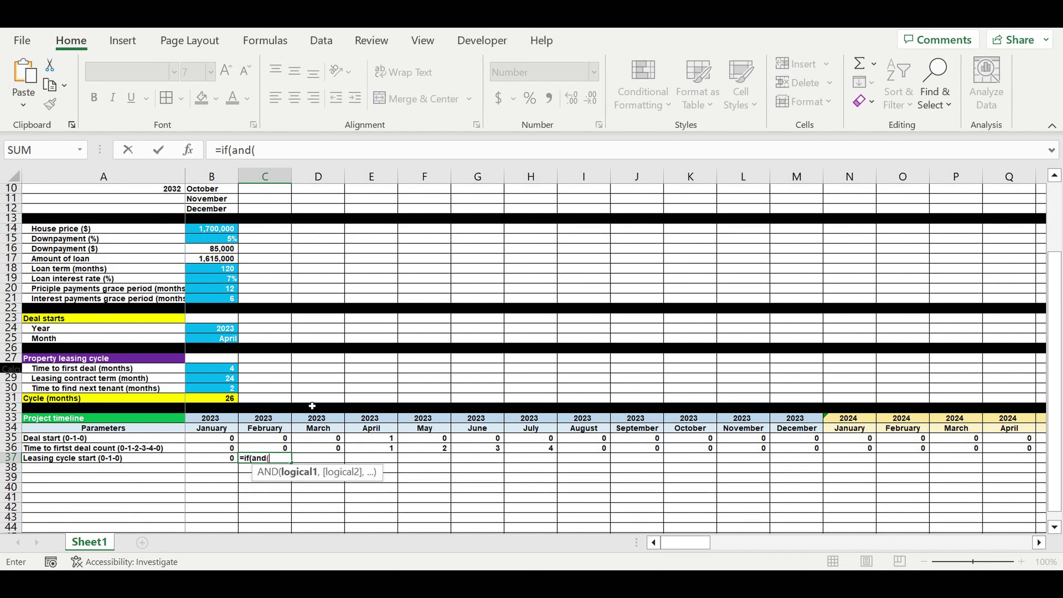
pyautogui.click(203, 448)
pyautogui.write('>0')
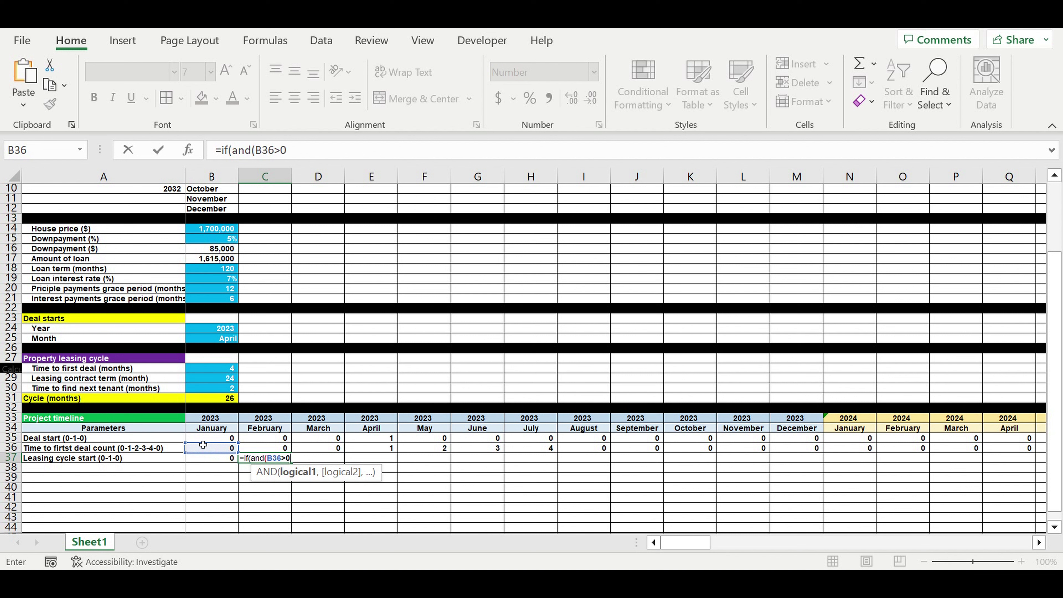
pyautogui.write(',')
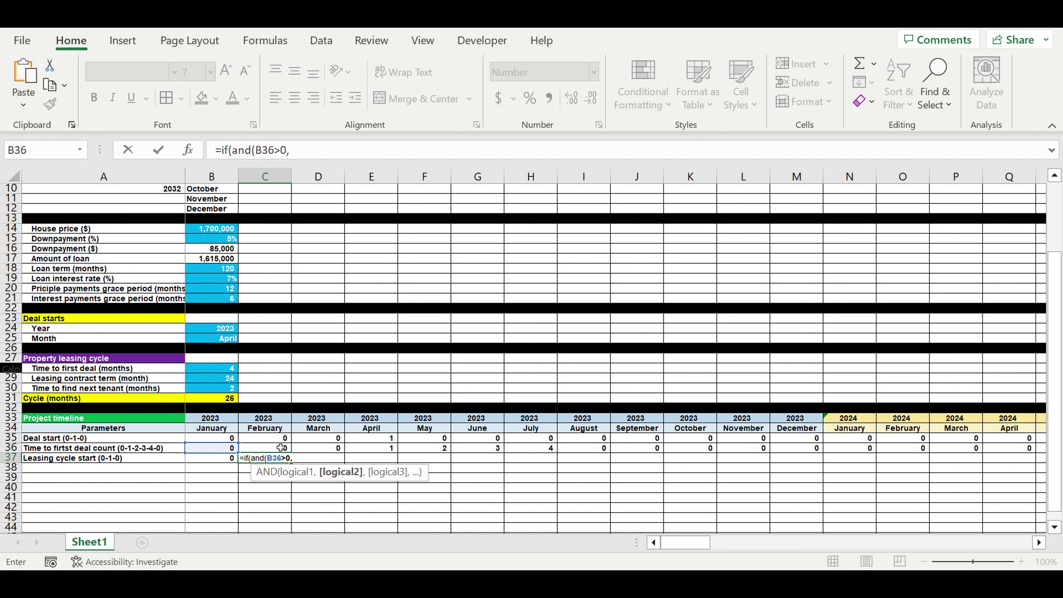
pyautogui.click(271, 452)
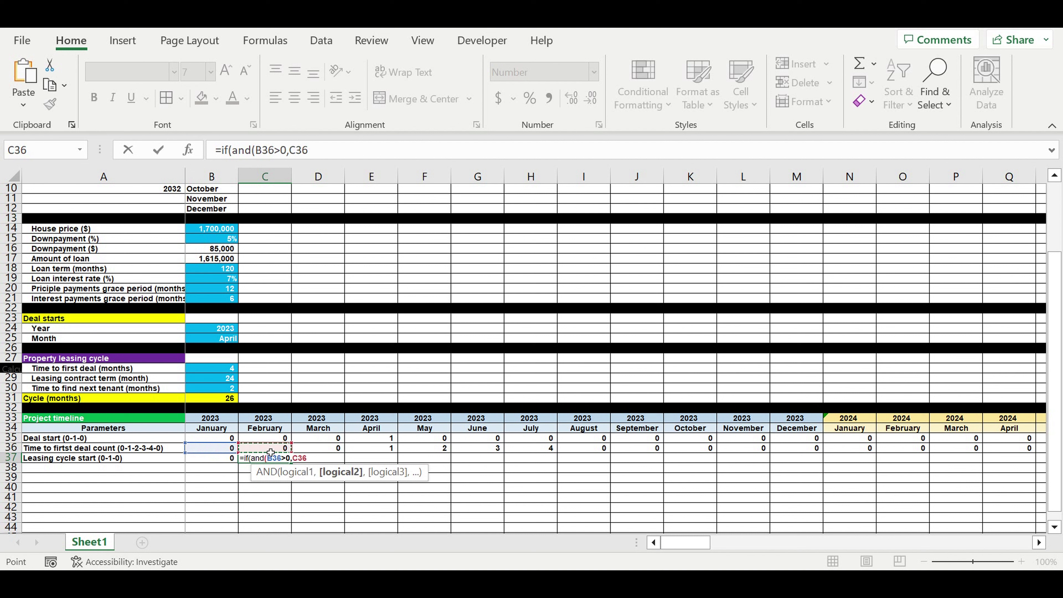
pyautogui.write('=0)')
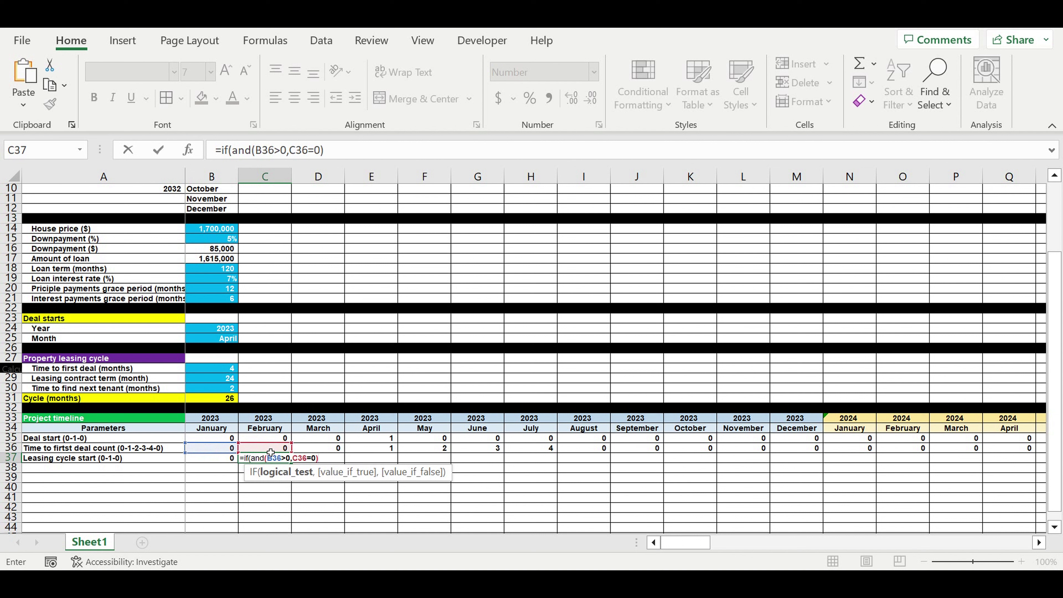
pyautogui.write(',1,0')
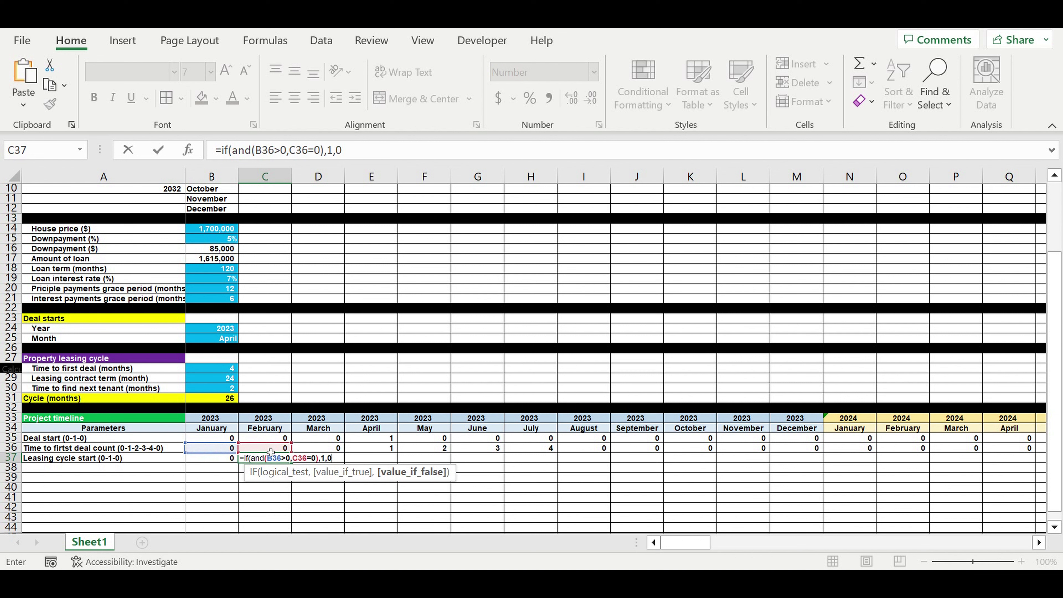
pyautogui.write(')')
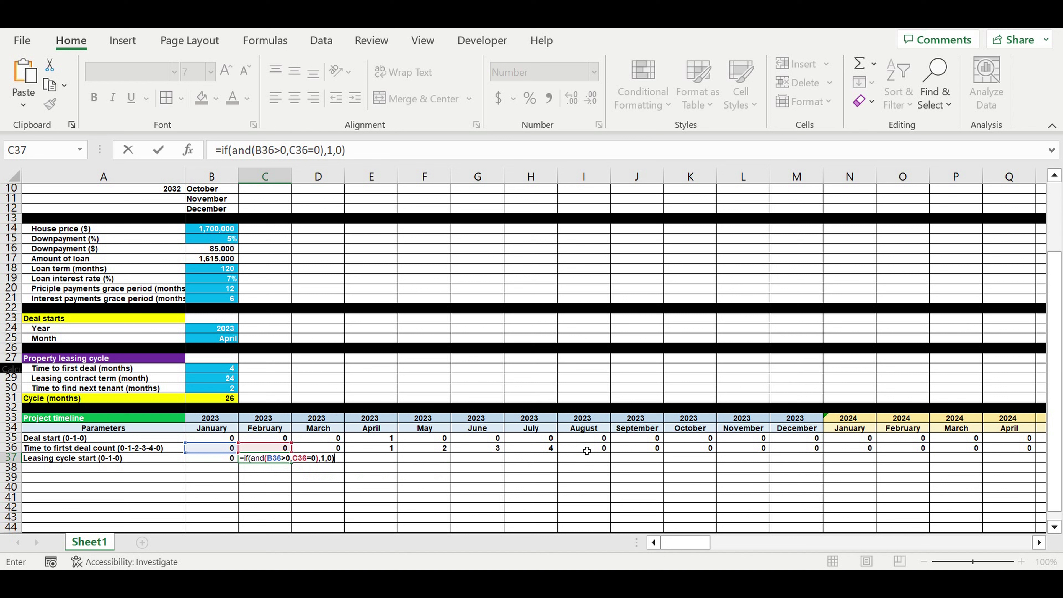
pyautogui.press('Return')
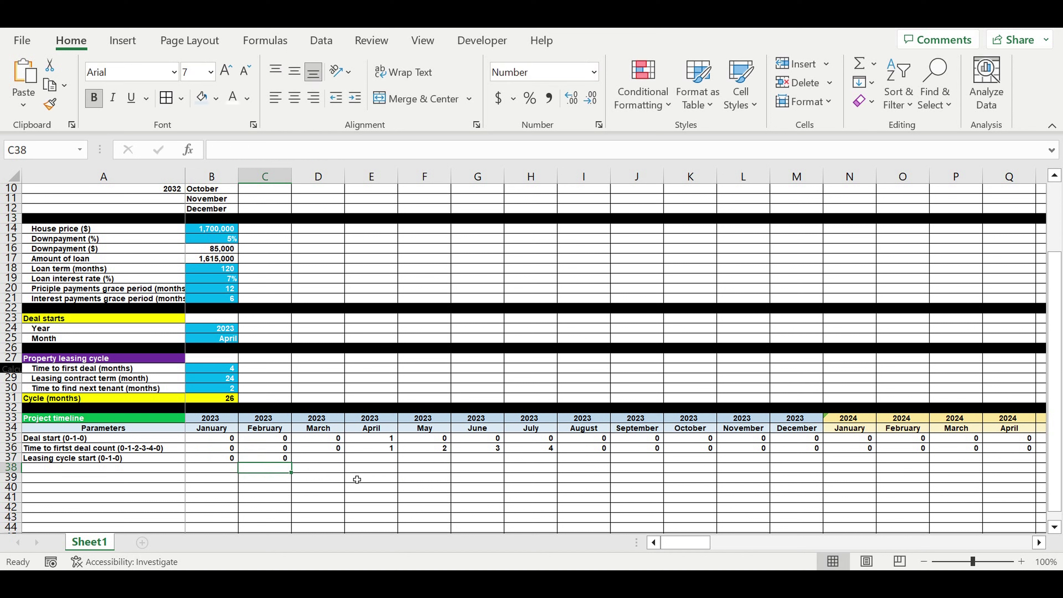
# Fill the C37 leasing cycle start formula across row 37 through October 2023 in column K
pyautogui.click(271, 456)
pyautogui.moveTo(294, 468); pyautogui.dragTo(711, 468)
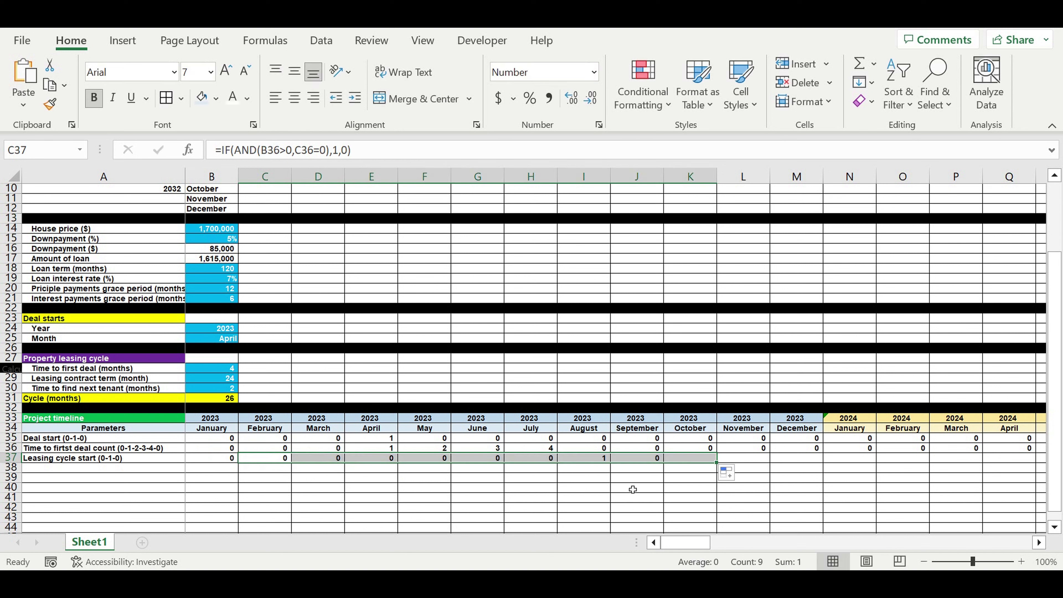
pyautogui.click(620, 479)
# Examine the August 2023 formula in I37 and its references, along with the leasing contract term and next tenant labels
pyautogui.click(586, 458)
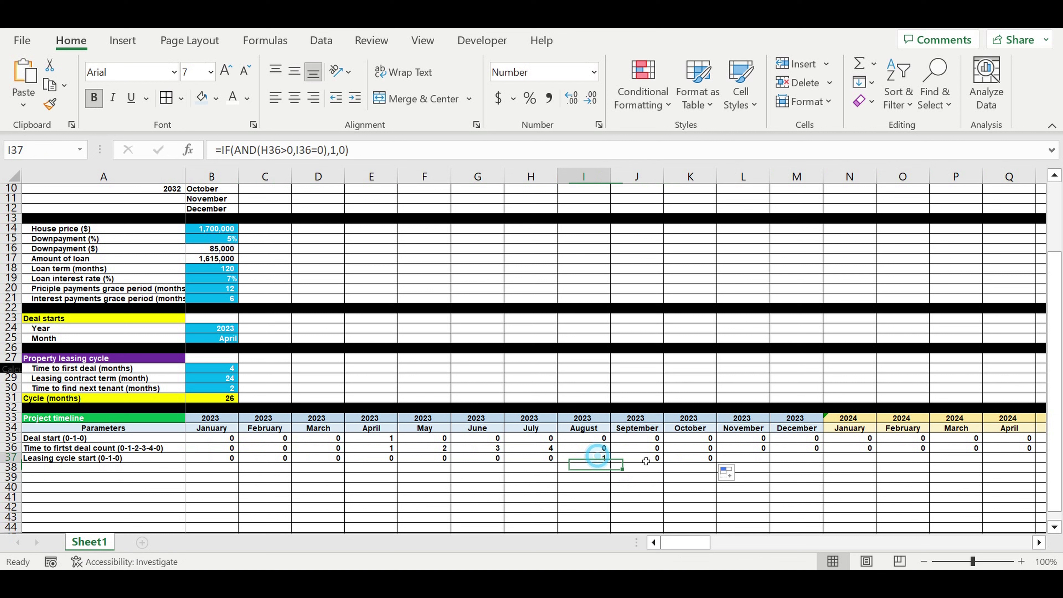
pyautogui.click(379, 151)
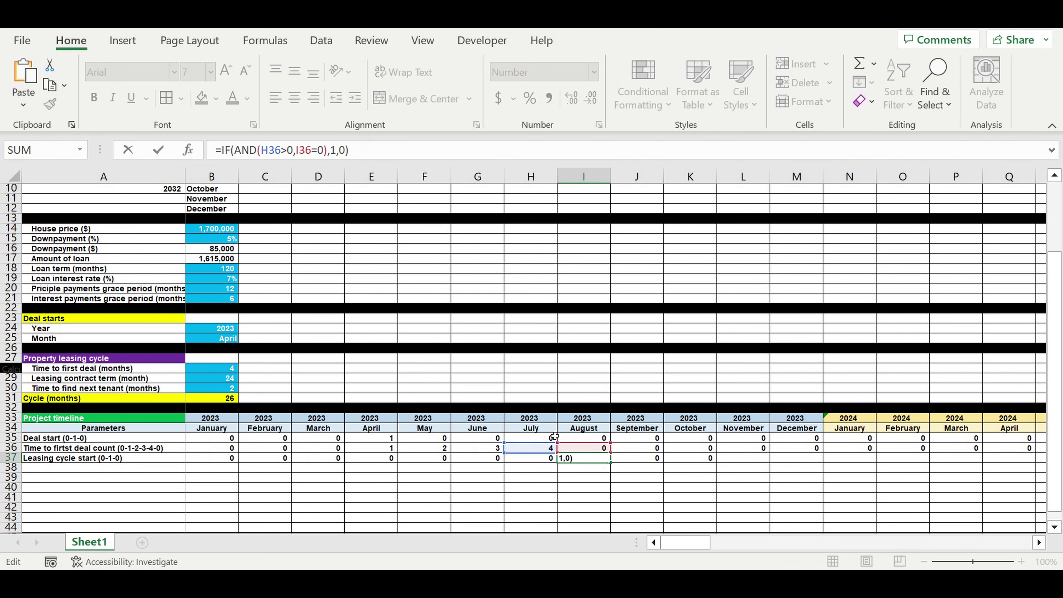
pyautogui.press('Return')
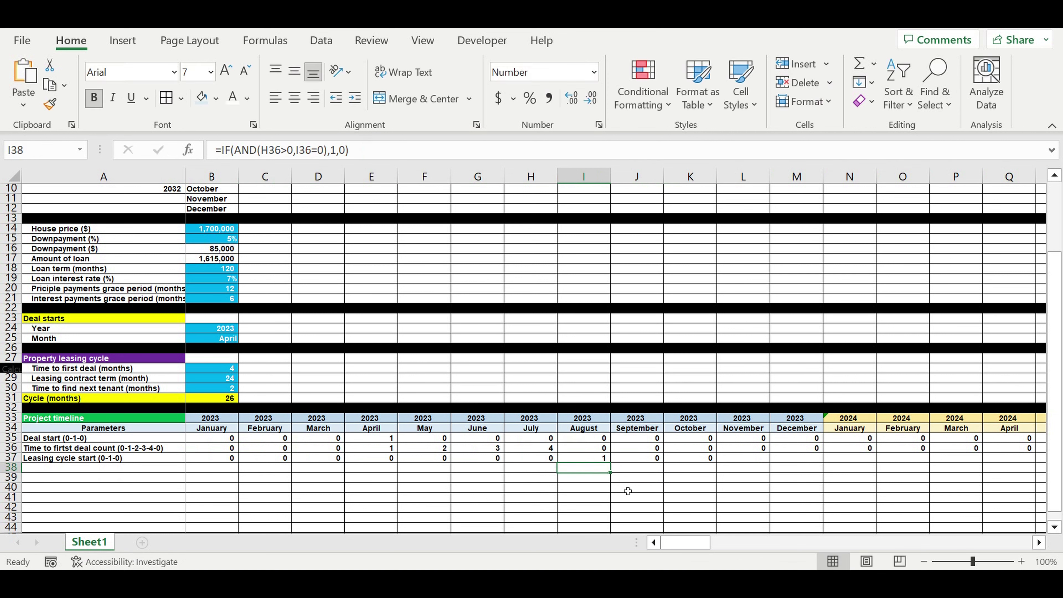
pyautogui.click(596, 460)
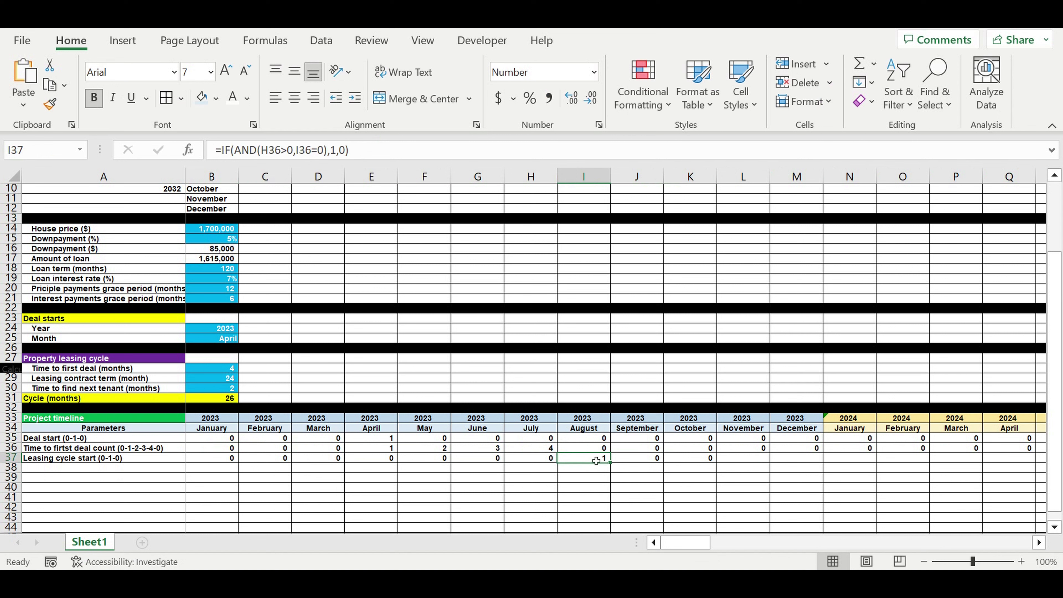
pyautogui.moveTo(83, 379); pyautogui.dragTo(84, 388)
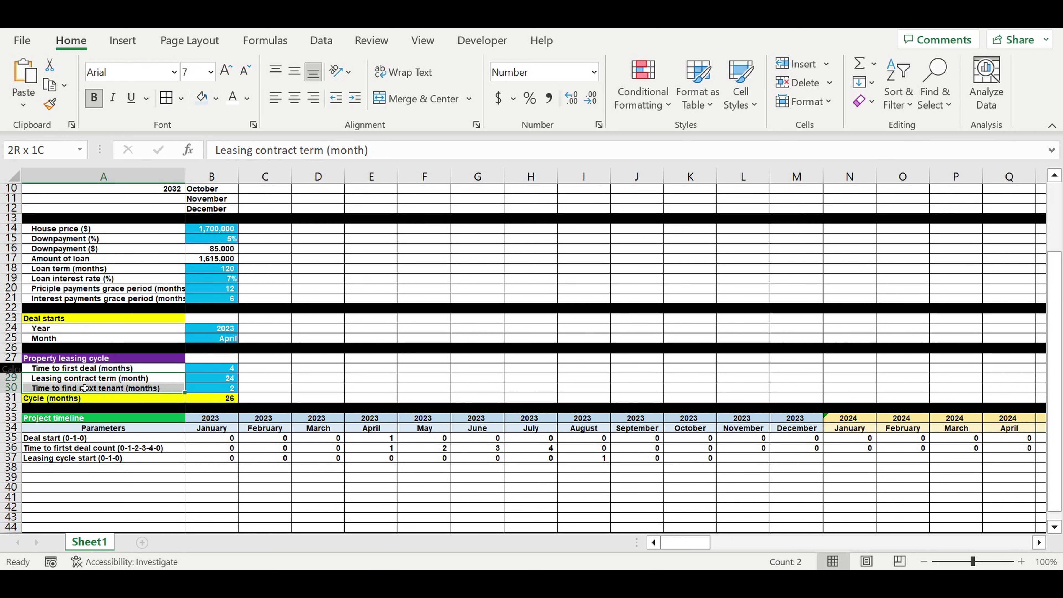
# Fill the I37 leasing cycle start formula across row 37 through December 2032 in column DQ
pyautogui.click(590, 461)
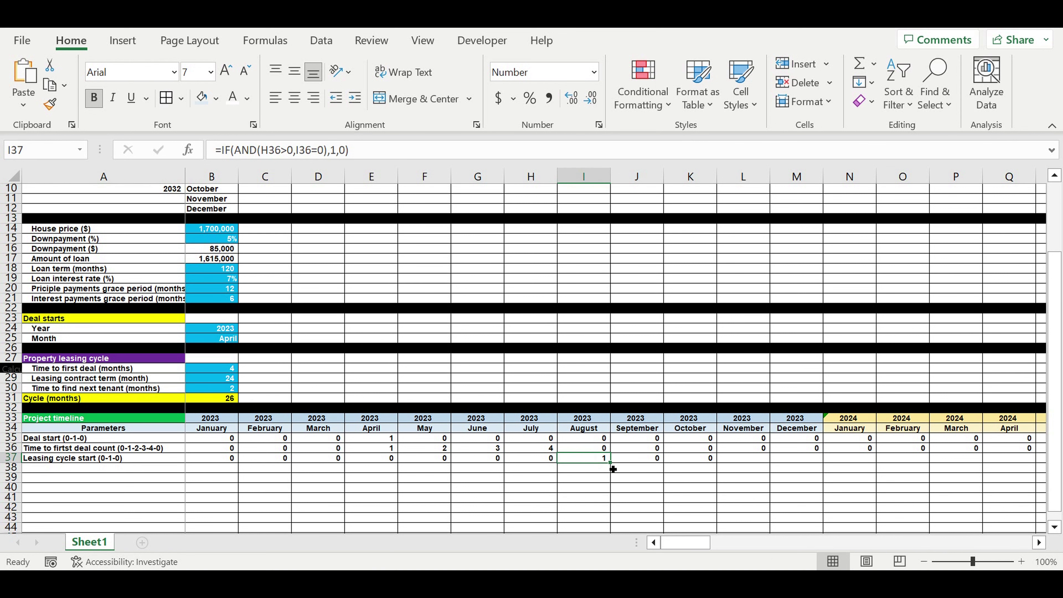
pyautogui.moveTo(614, 467); pyautogui.dragTo(977, 460)
pyautogui.moveTo(1038, 461); pyautogui.dragTo(896, 468)
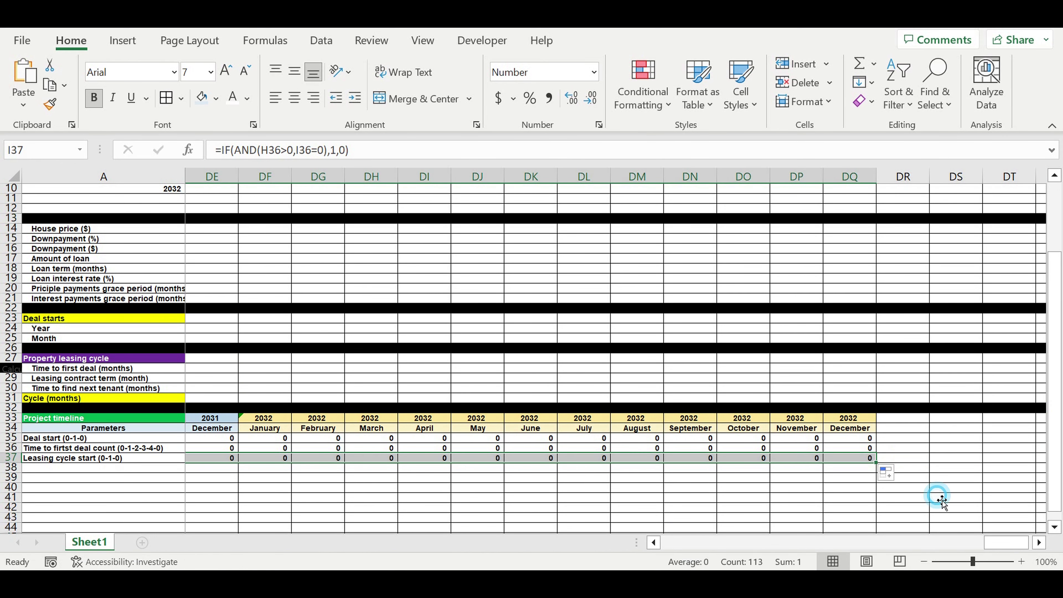
pyautogui.click(943, 498)
pyautogui.moveTo(985, 544); pyautogui.dragTo(664, 548)
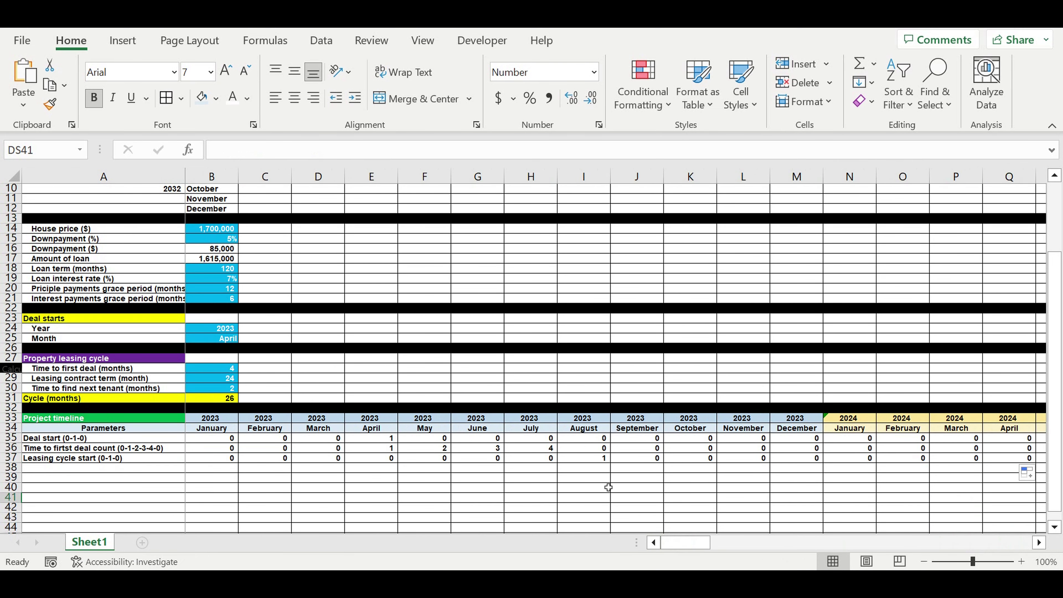
# Check the August 2023 cycle start in I37 against the cycle length, leasing contract term and time to find next tenant
pyautogui.click(596, 461)
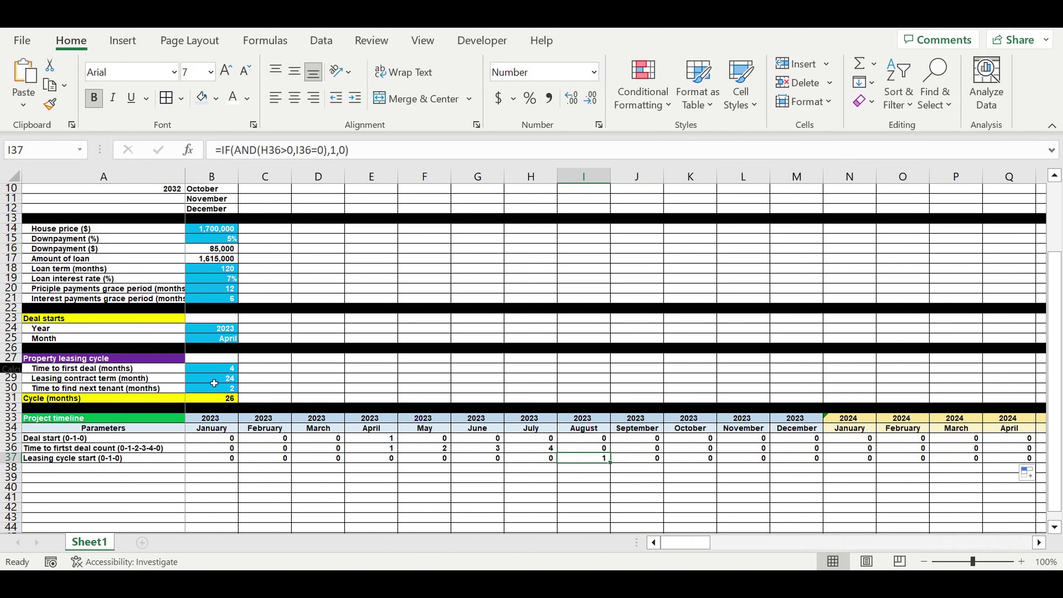
pyautogui.click(217, 400)
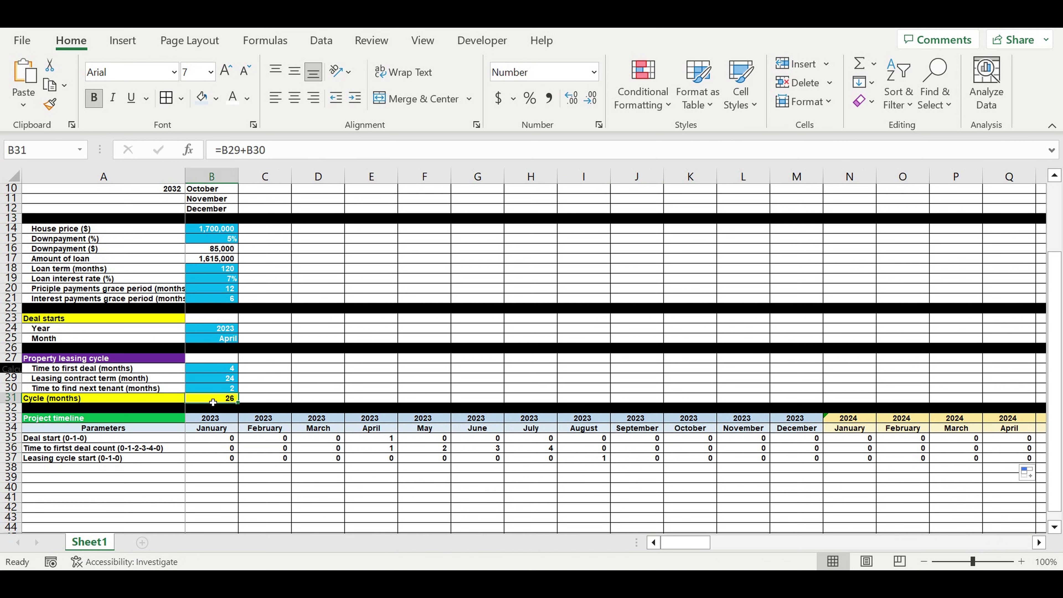
pyautogui.click(213, 381)
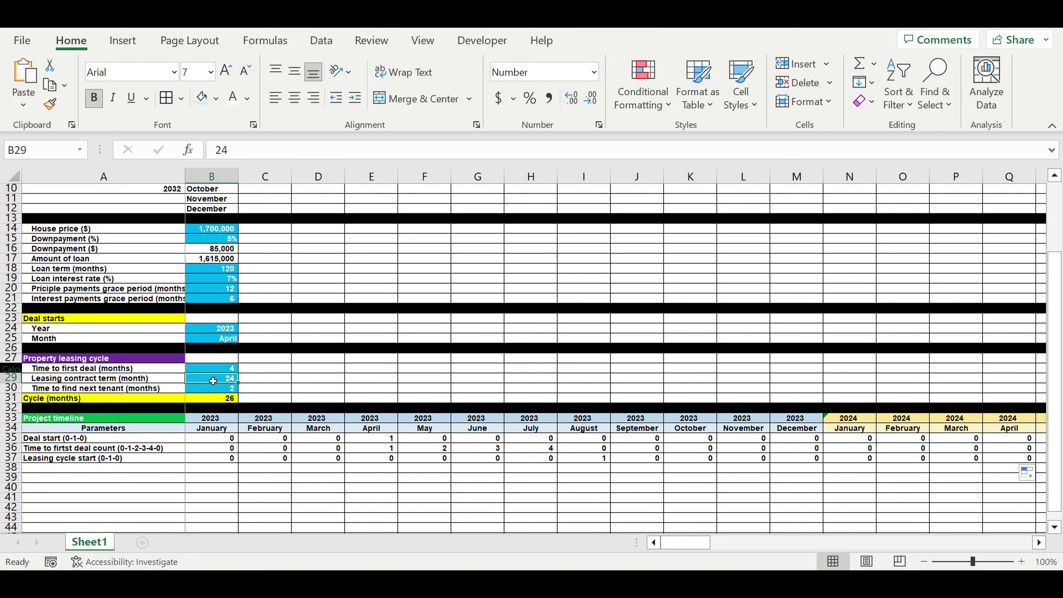
pyautogui.click(211, 393)
pyautogui.click(594, 462)
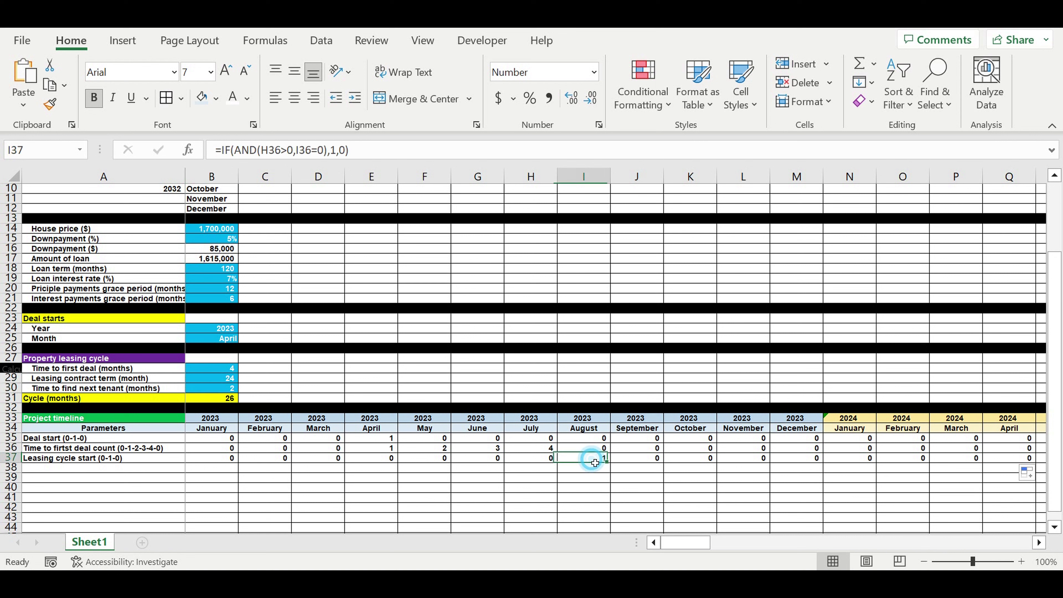
# Enter the row label "Leasing cycle count (0-1-2-3-4-1-2-3-4)" in A38
pyautogui.click(93, 469)
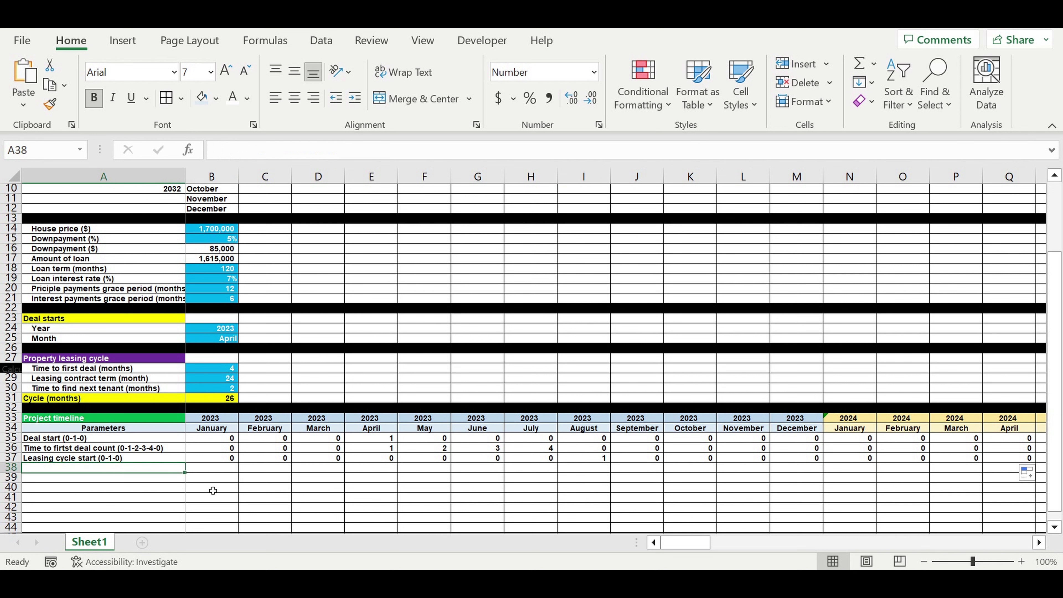
pyautogui.write('Lea')
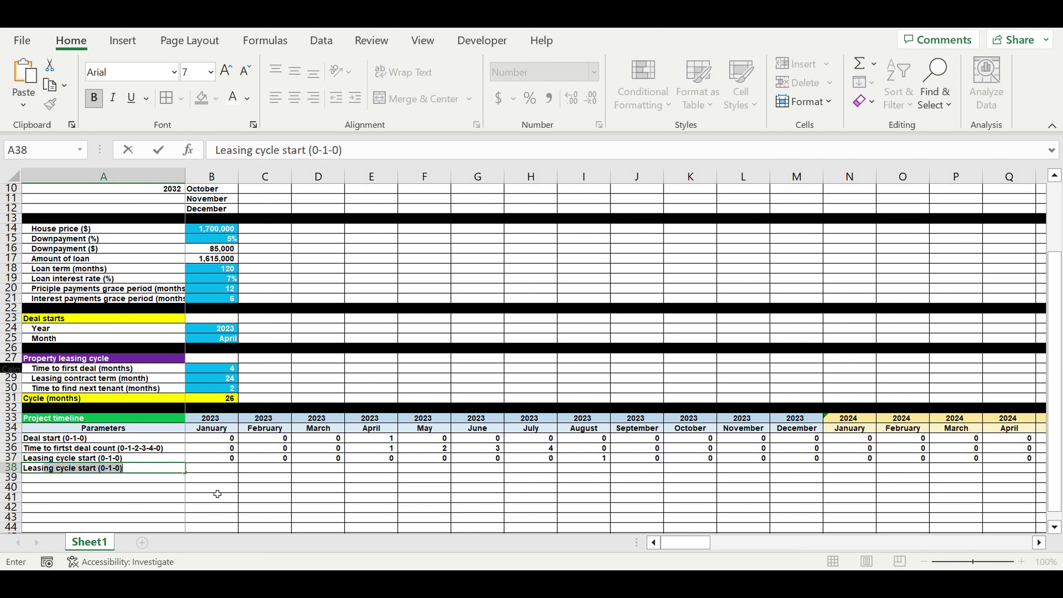
pyautogui.write('sing cycle count (0-1-2-3-4-1-2-3-4')
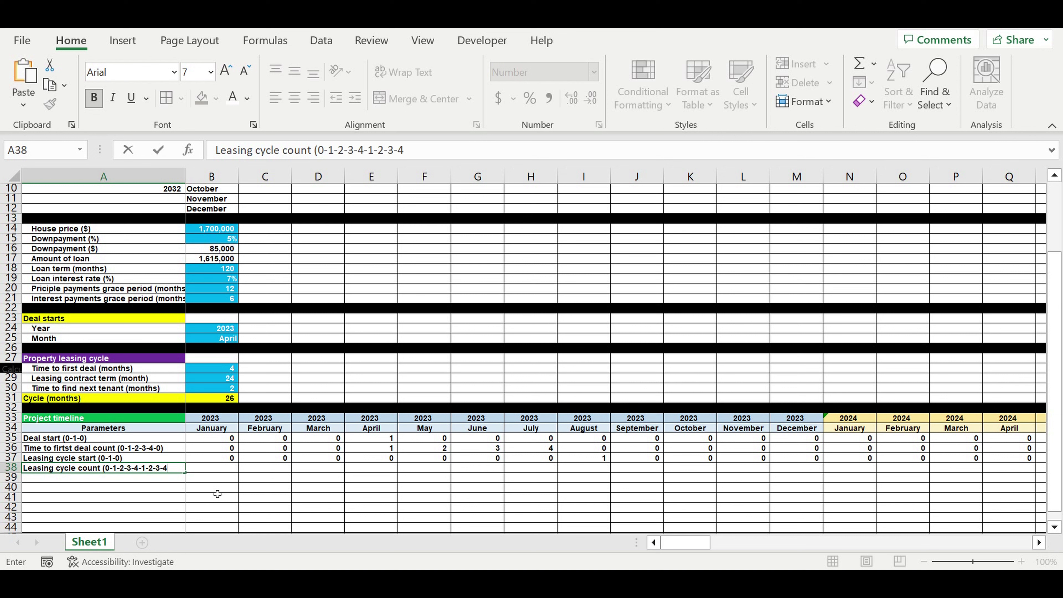
pyautogui.press('Return')
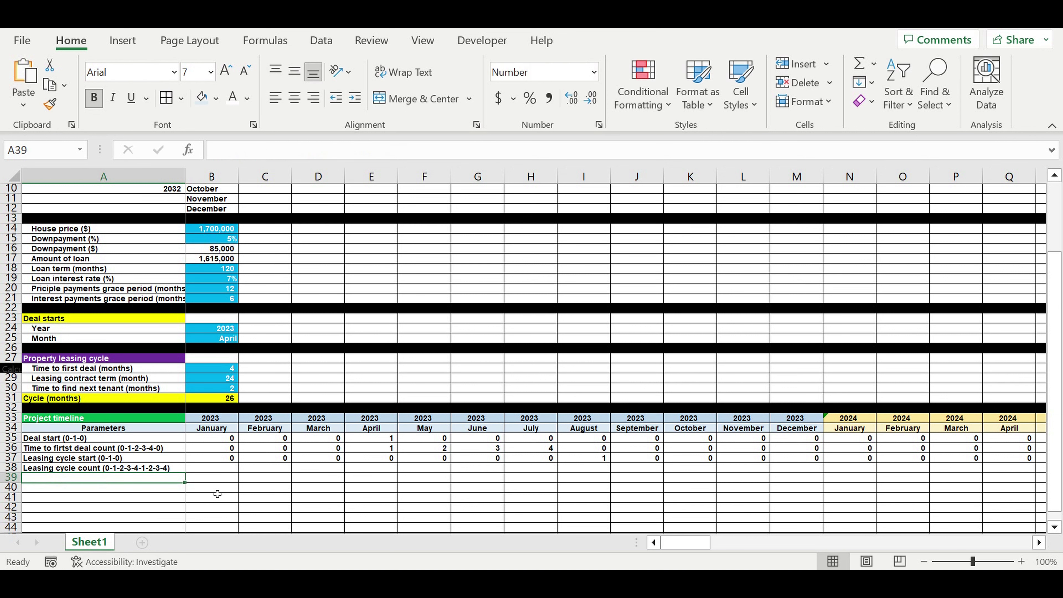
pyautogui.click(230, 509)
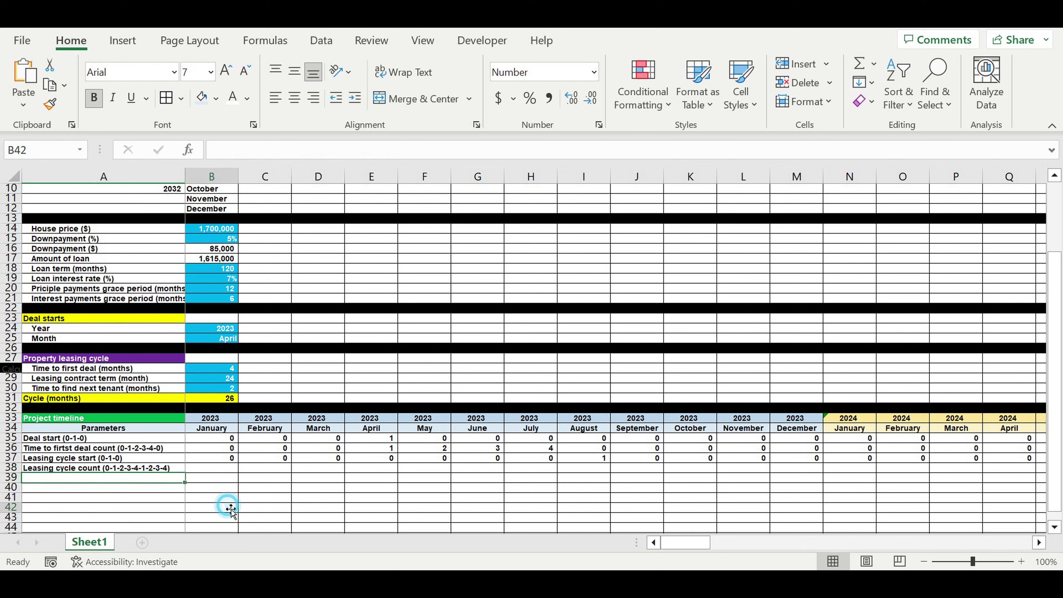
pyautogui.click(157, 469)
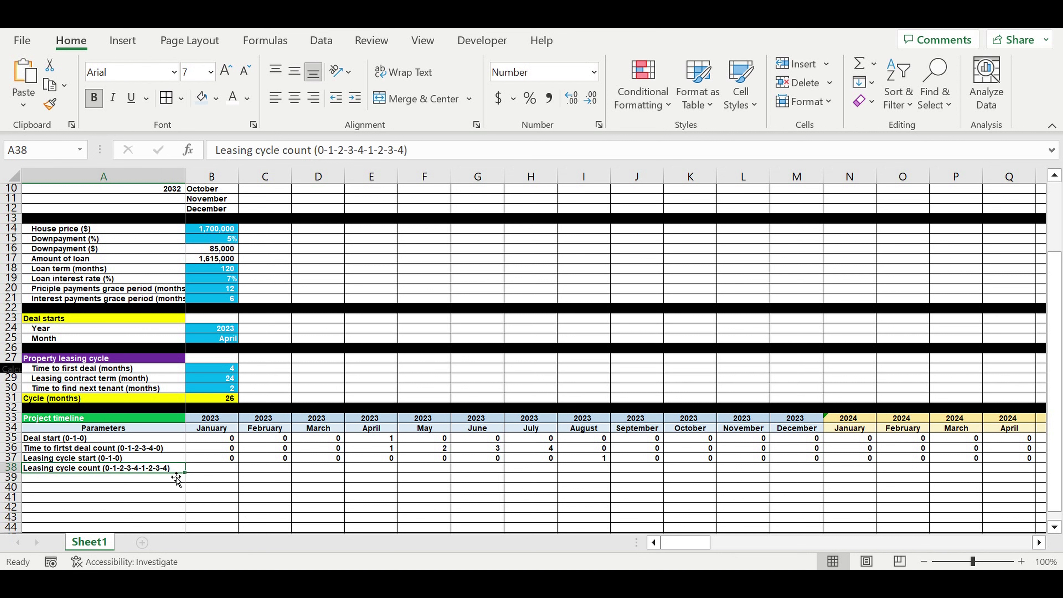
# Link the January 2023 leasing cycle count in B38 to B37 and select the February cell C38
pyautogui.click(221, 472)
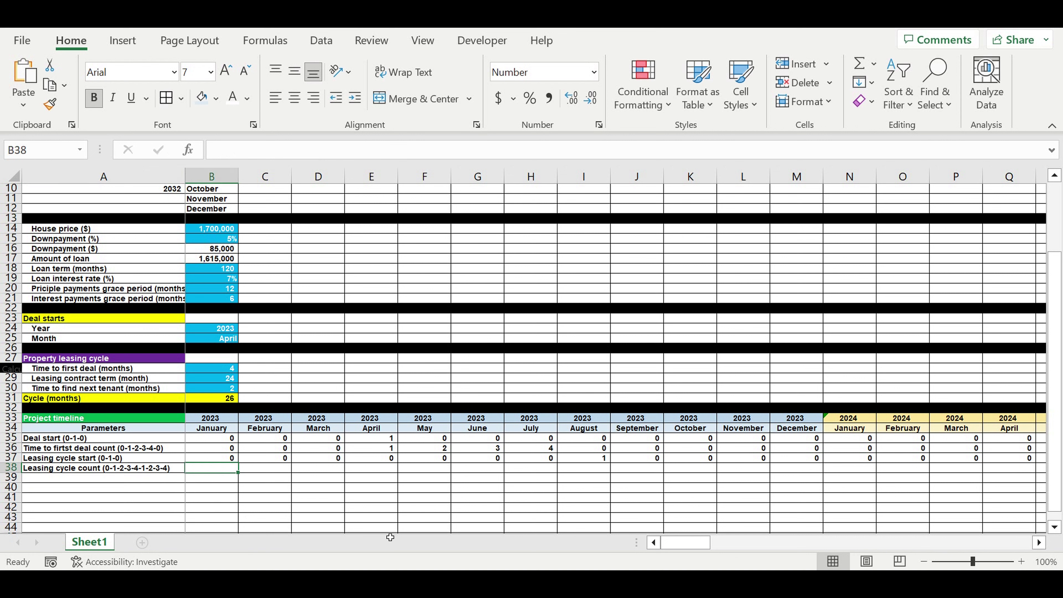
pyautogui.write('=')
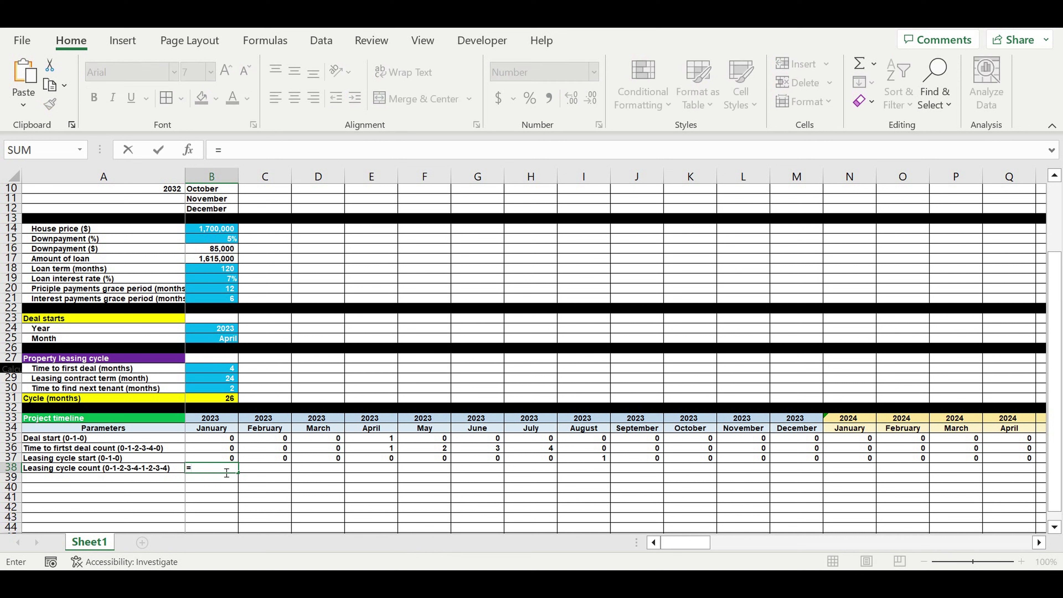
pyautogui.click(213, 459)
pyautogui.press('Return')
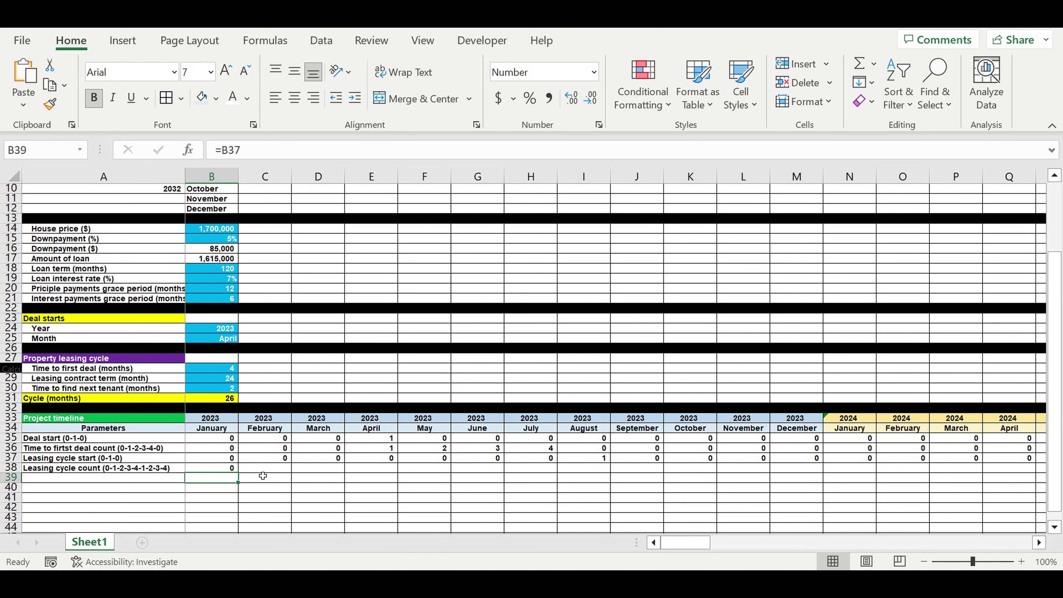
pyautogui.click(274, 473)
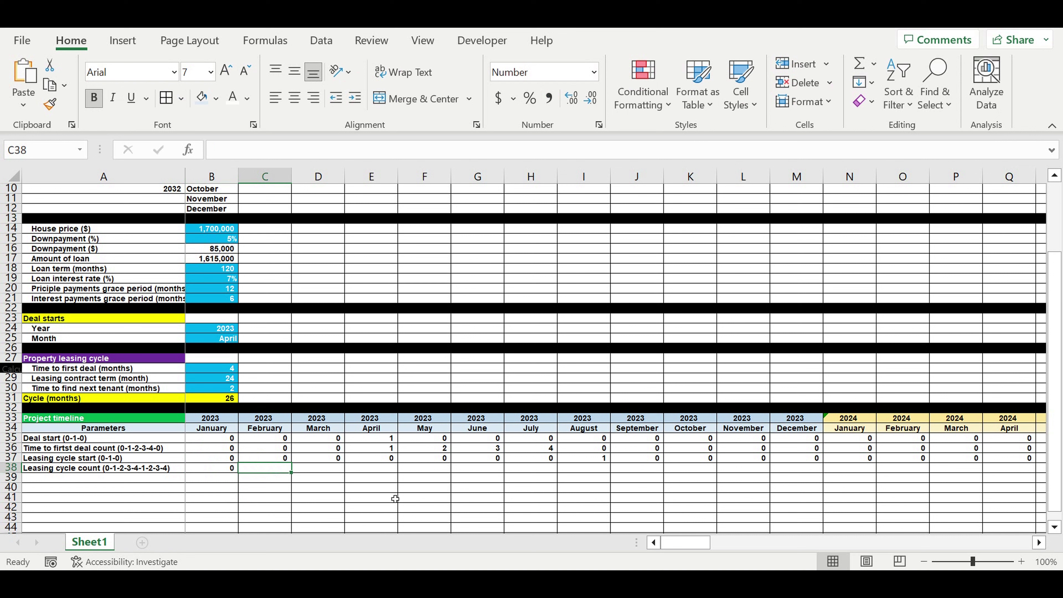
# Start the February 2023 leasing cycle count formula in C38 with =IF(AND(B38=0,C37=0),0, as its first condition
pyautogui.write('=')
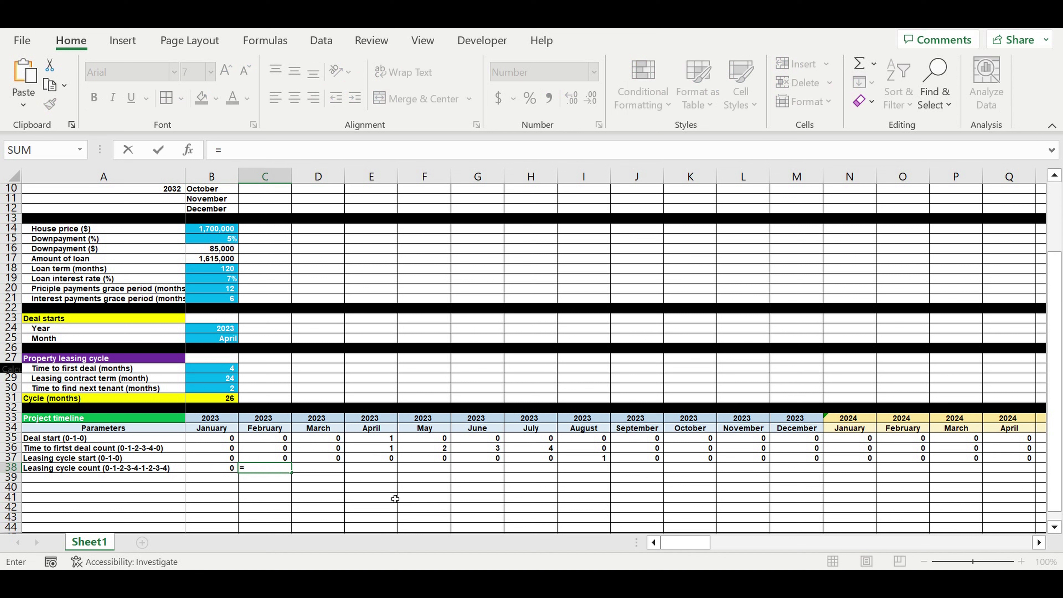
pyautogui.write('if(an')
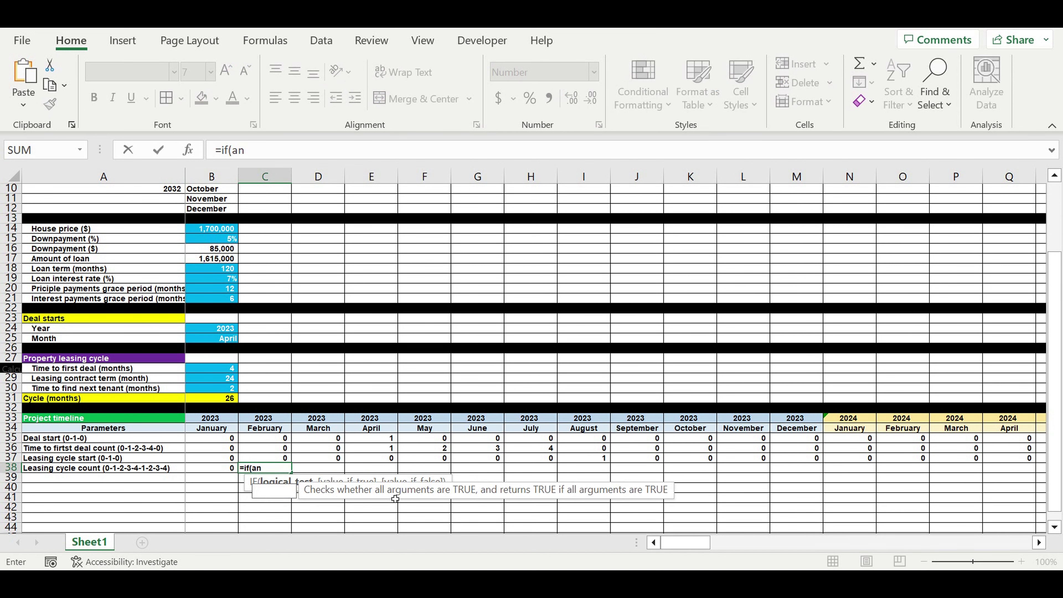
pyautogui.write('d(')
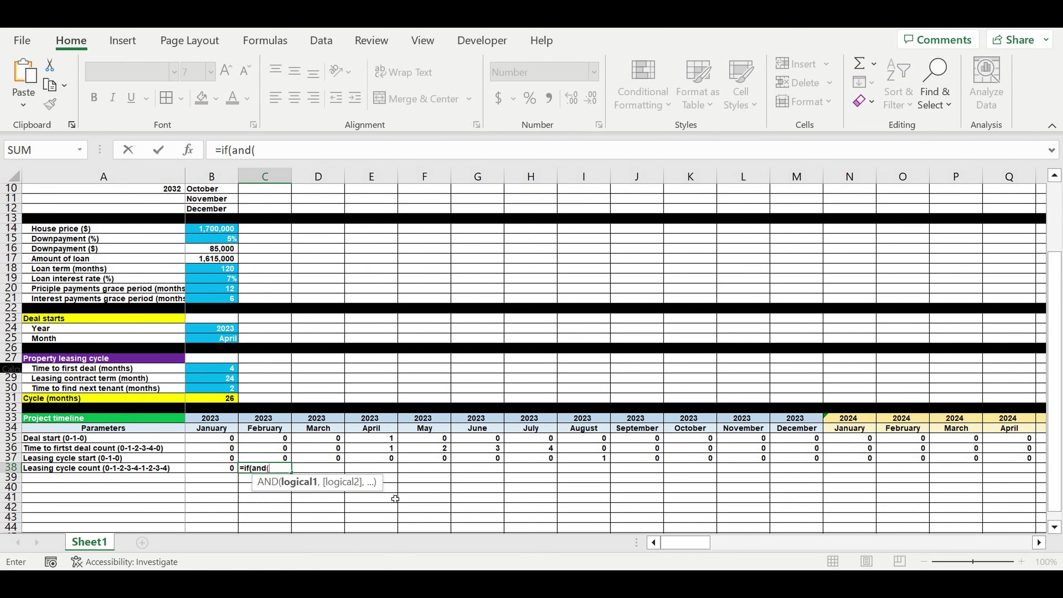
pyautogui.click(221, 468)
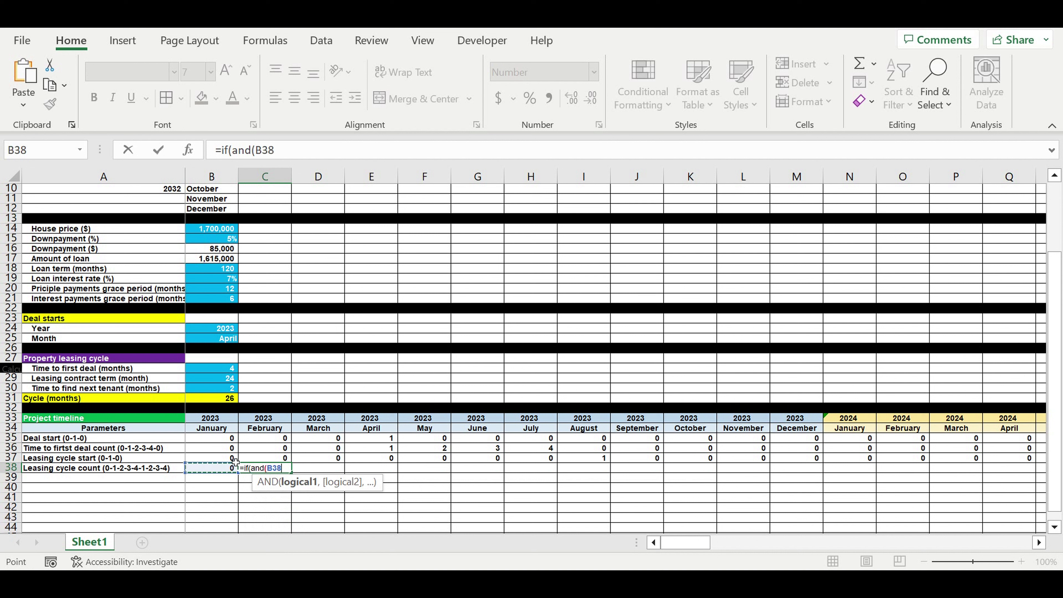
pyautogui.write('=0')
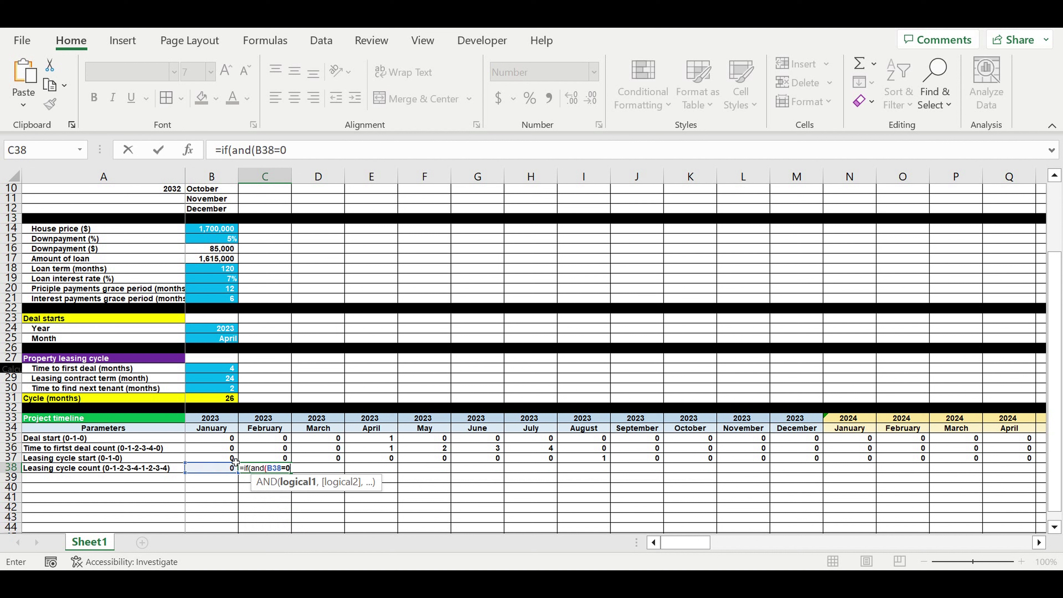
pyautogui.write(',')
pyautogui.click(276, 461)
pyautogui.write('=0),o')
pyautogui.press('BackSpace')
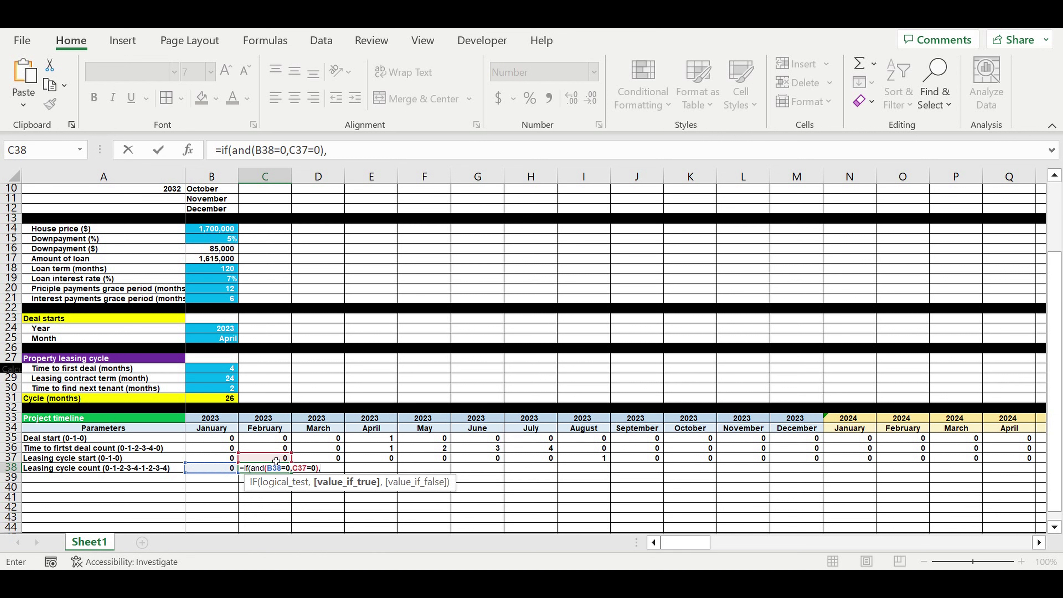
pyautogui.write('0,')
# Duplicate the first condition within the C38 formula and change the copy to IF(AND(B38=0,C37>0),1, as the second condition
pyautogui.moveTo(336, 151); pyautogui.dragTo(221, 151)
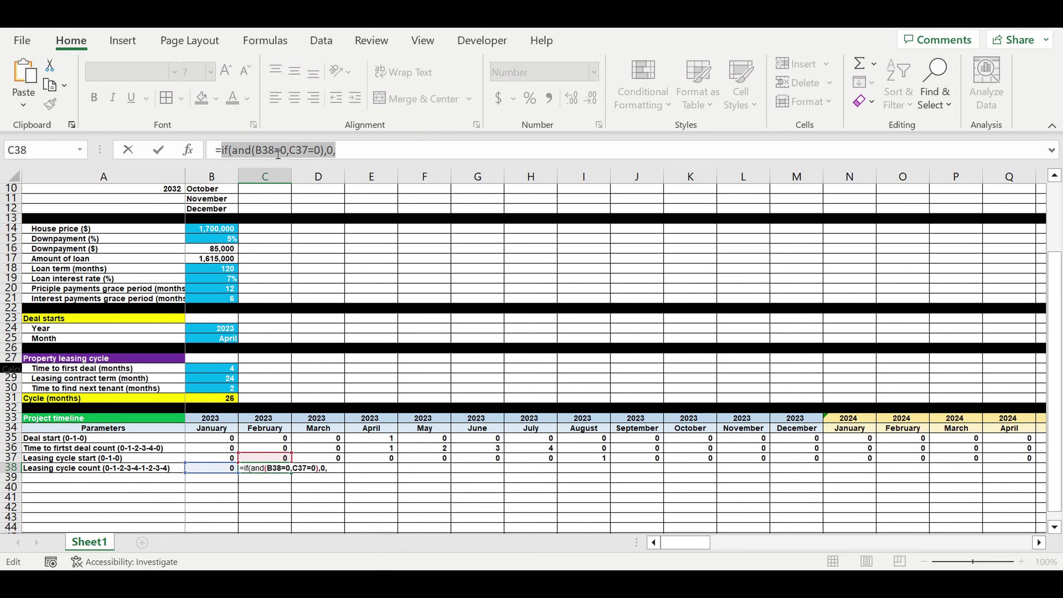
pyautogui.hotkey('ctrl', 'c')
pyautogui.click(357, 152)
pyautogui.hotkey('ctrl', 'v')
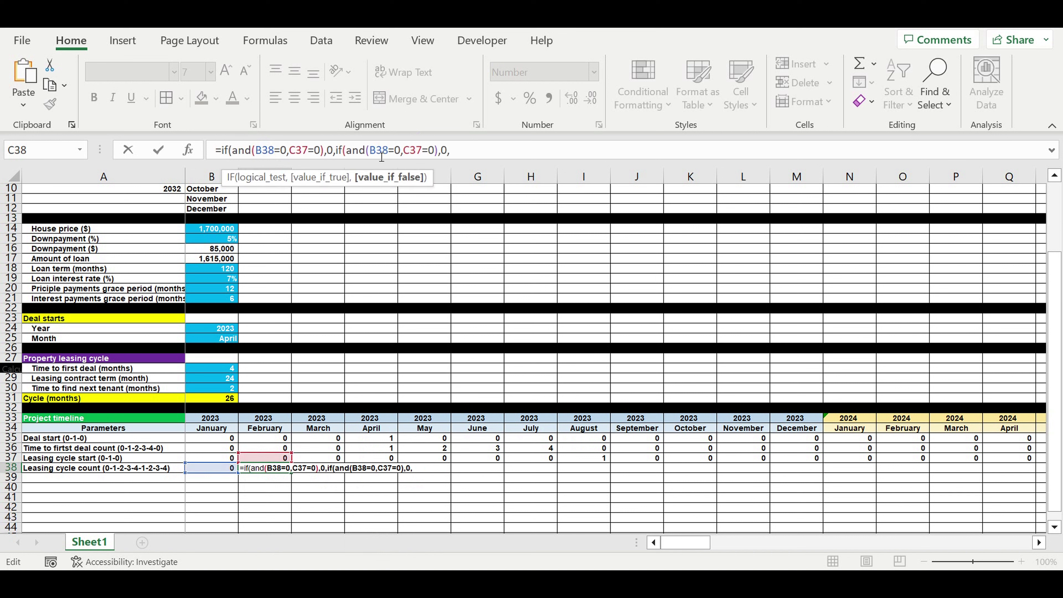
pyautogui.moveTo(429, 150); pyautogui.dragTo(422, 150)
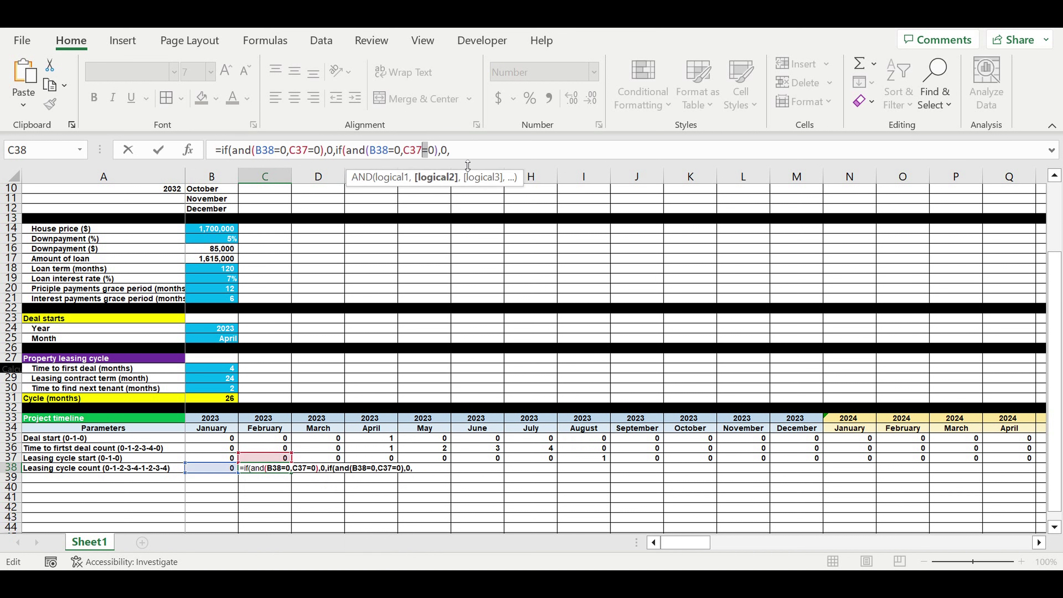
pyautogui.write('>')
pyautogui.moveTo(449, 151); pyautogui.dragTo(442, 151)
pyautogui.write('1')
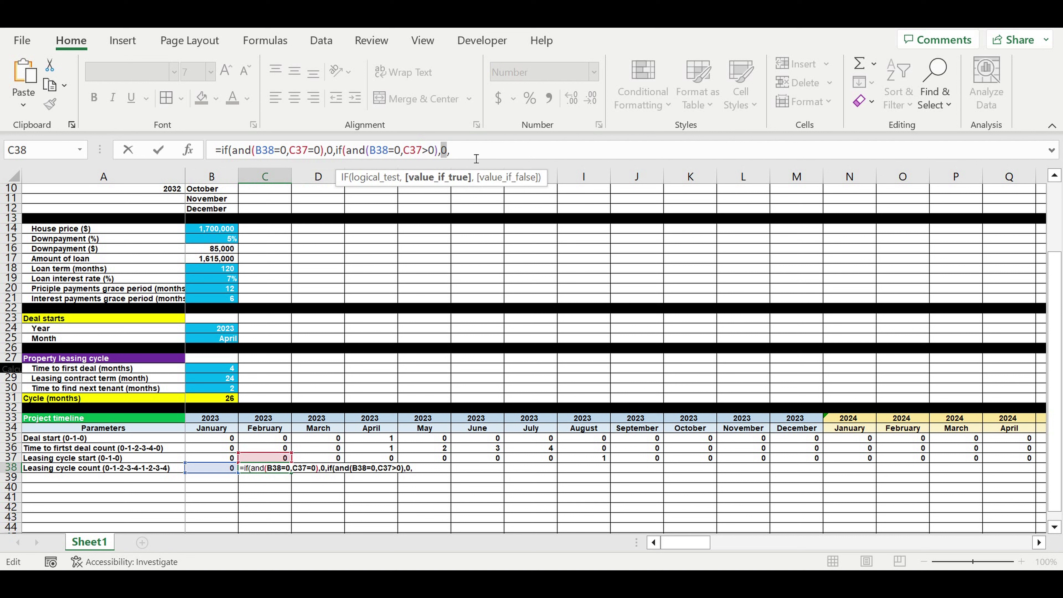
pyautogui.click(475, 155)
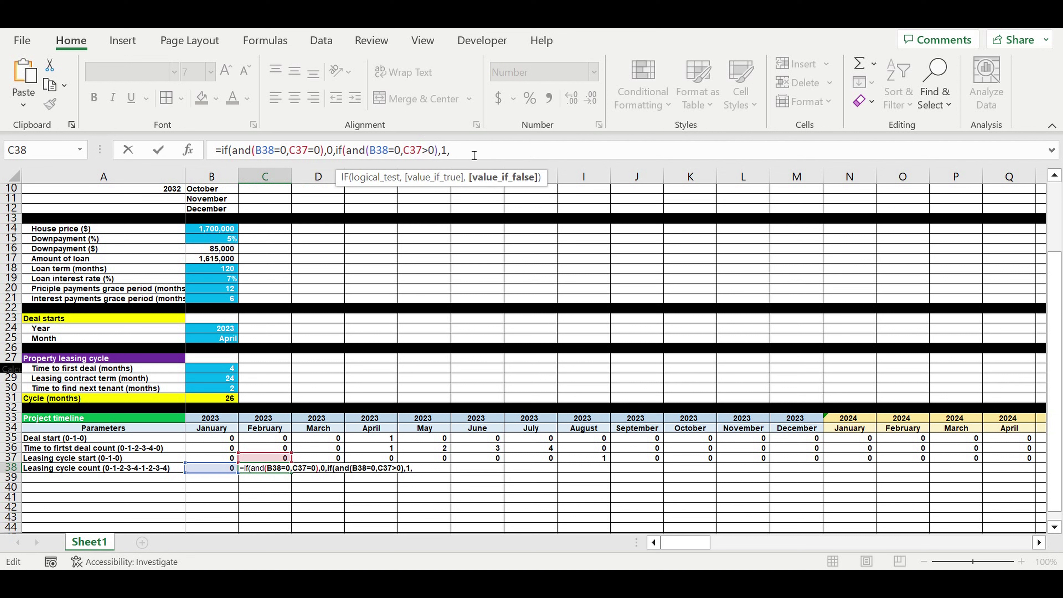
# Add a third nested condition to the C38 formula testing IF(AND(B38>0,B38<B31 against the cycle length
pyautogui.write('if(a')
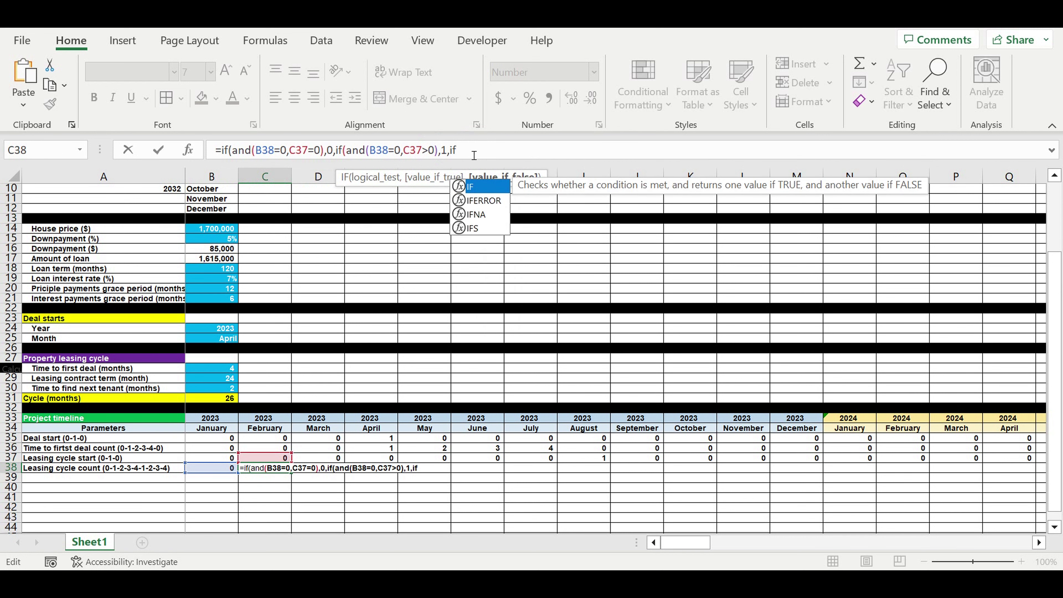
pyautogui.write('nd(')
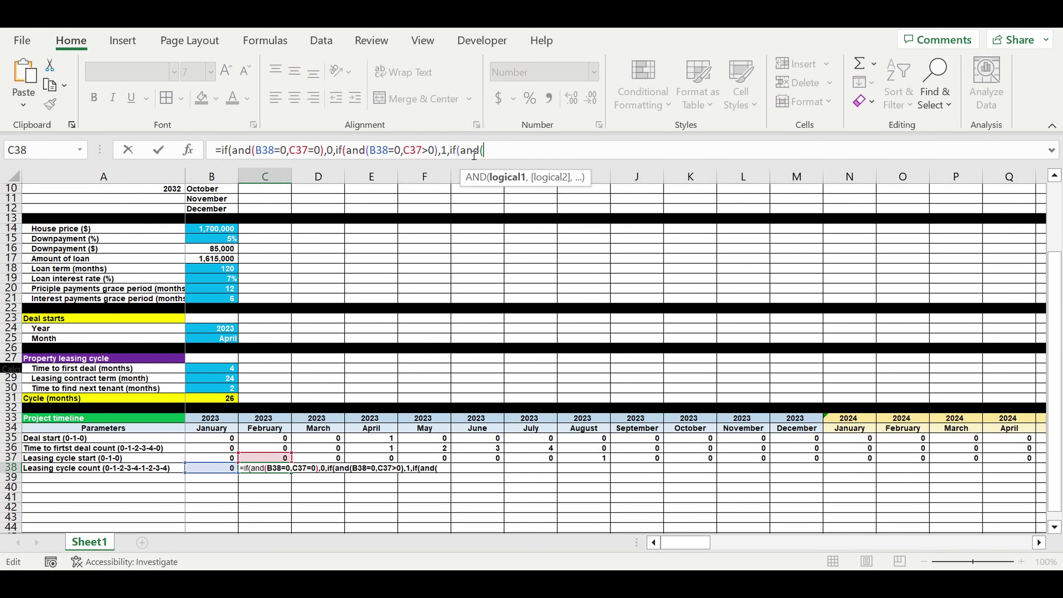
pyautogui.click(216, 469)
pyautogui.write('>0')
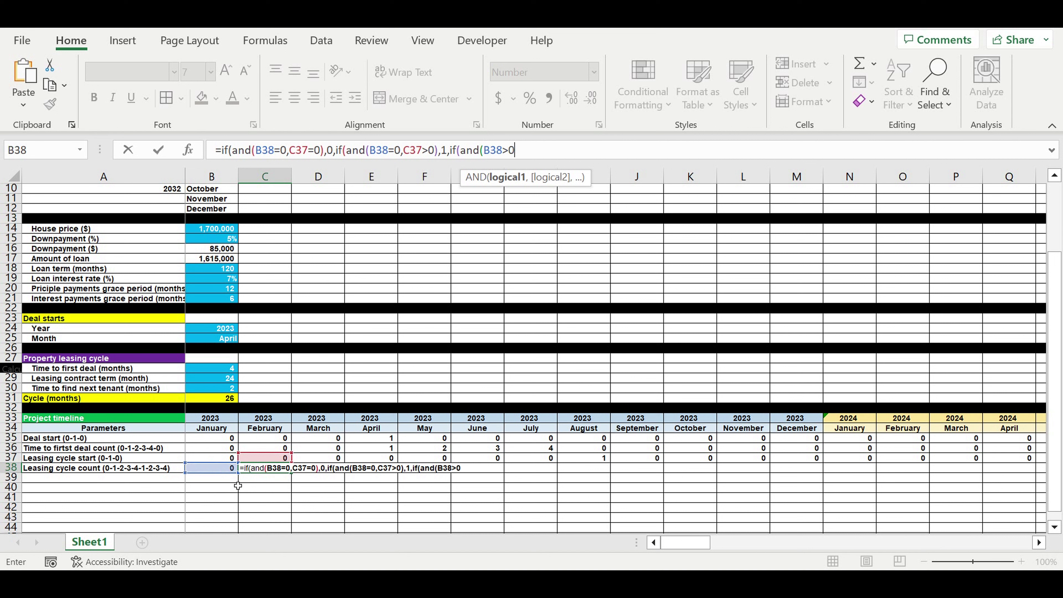
pyautogui.write(',')
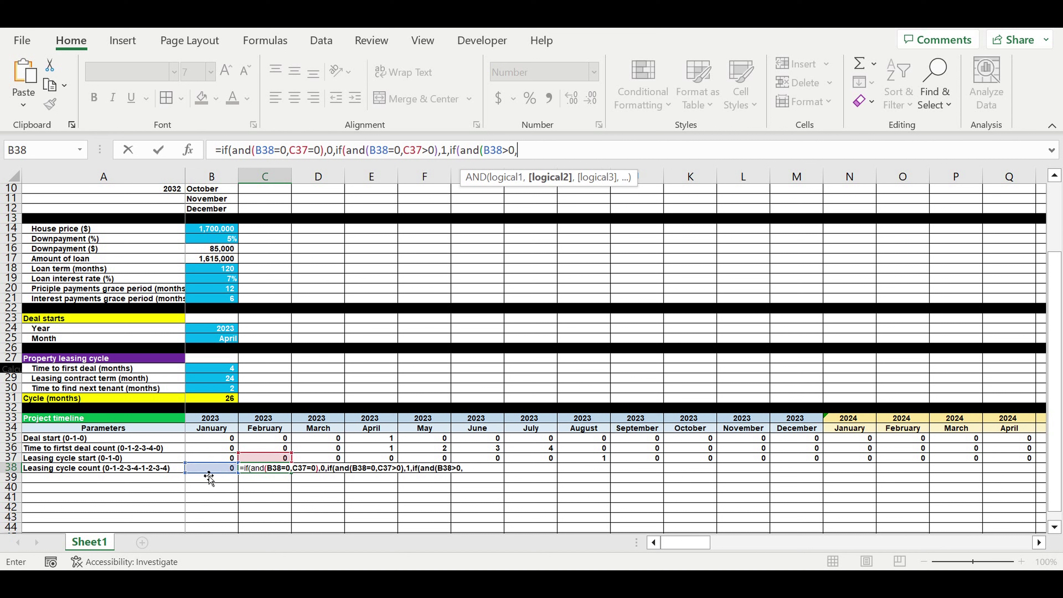
pyautogui.click(219, 471)
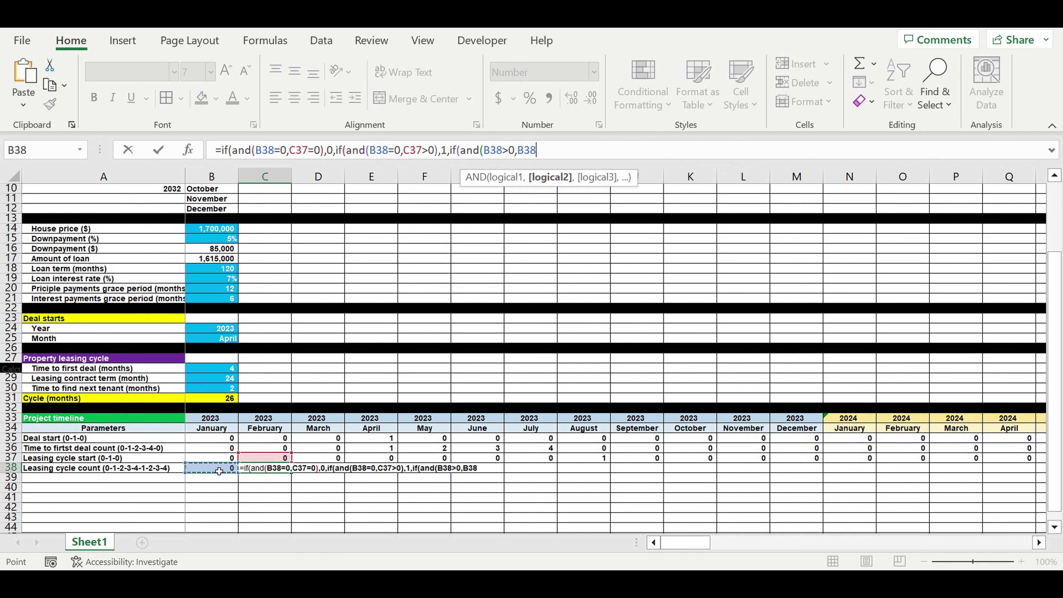
pyautogui.write('<')
pyautogui.click(201, 399)
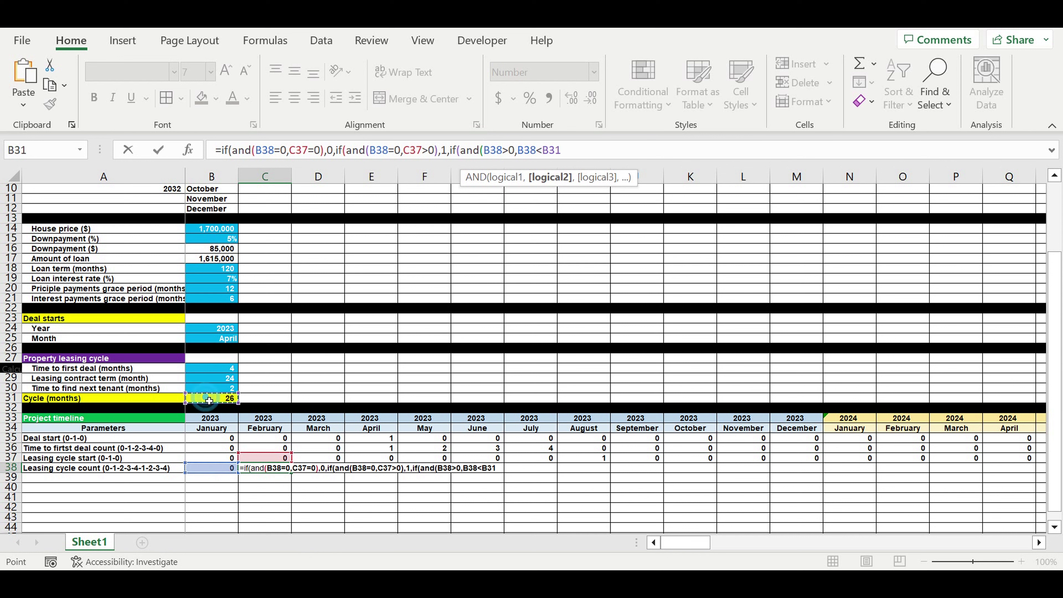
# Make the cycle length reference absolute as $B$31 and close the third AND condition in the C38 formula
pyautogui.click(547, 154)
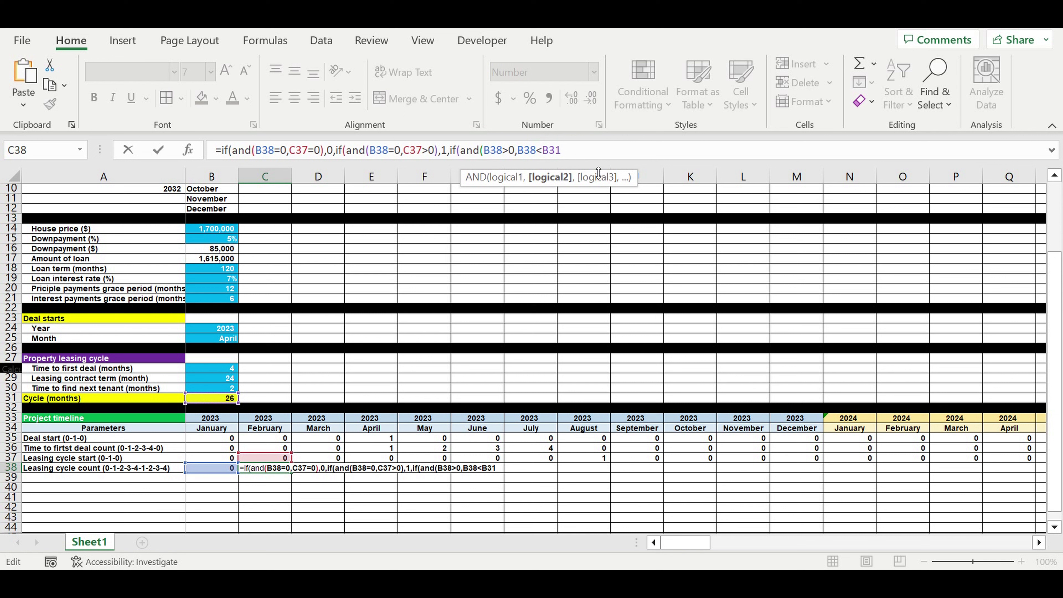
pyautogui.press('Left')
pyautogui.write('$')
pyautogui.click(557, 151)
pyautogui.write('$')
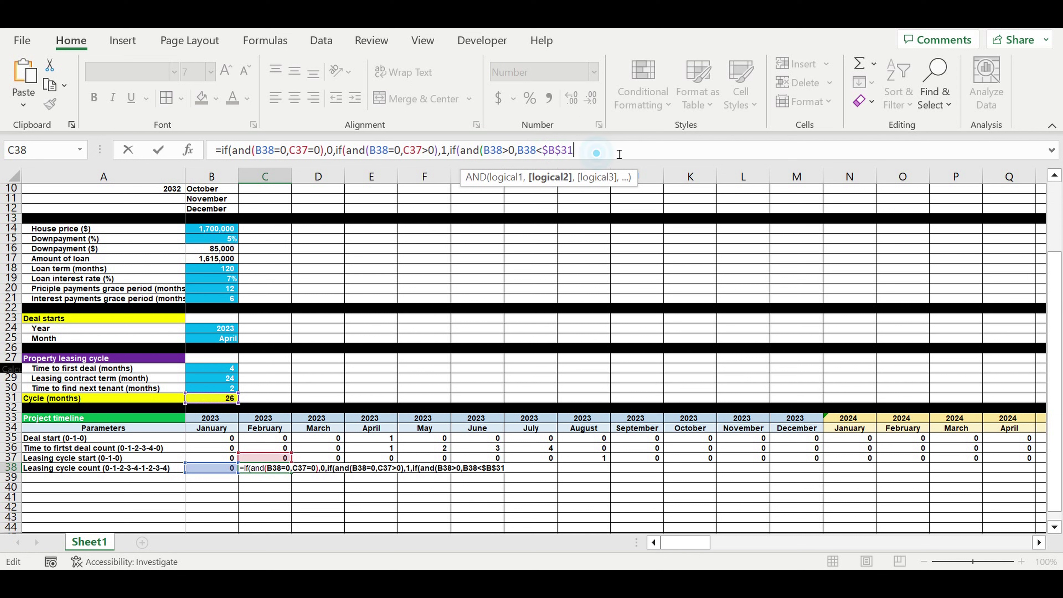
pyautogui.click(619, 154)
pyautogui.write(',')
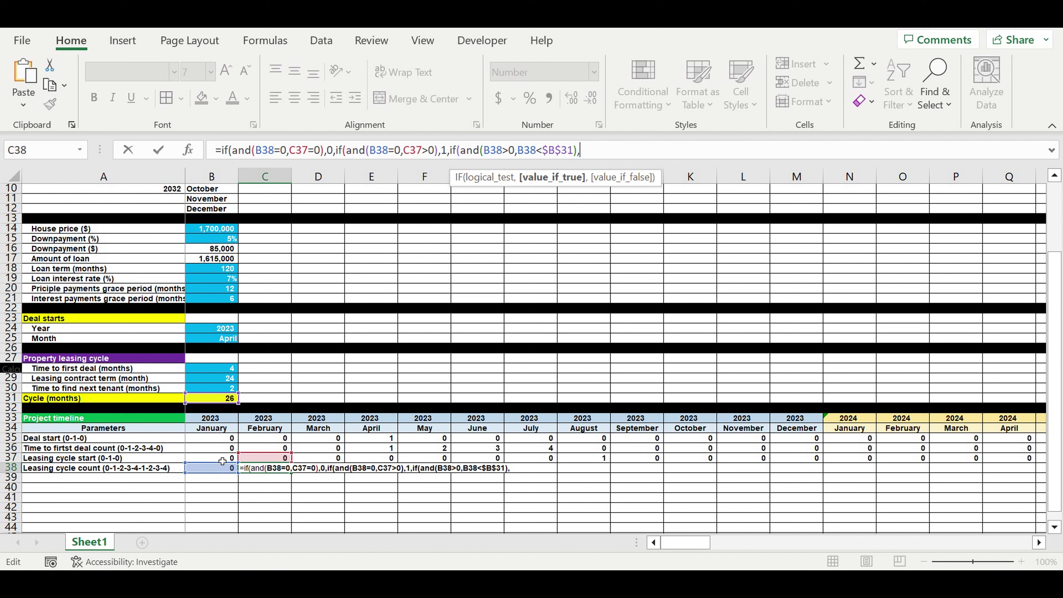
# Finish the C38 formula so the third condition returns B38+1 when true and 1 otherwise
pyautogui.click(214, 473)
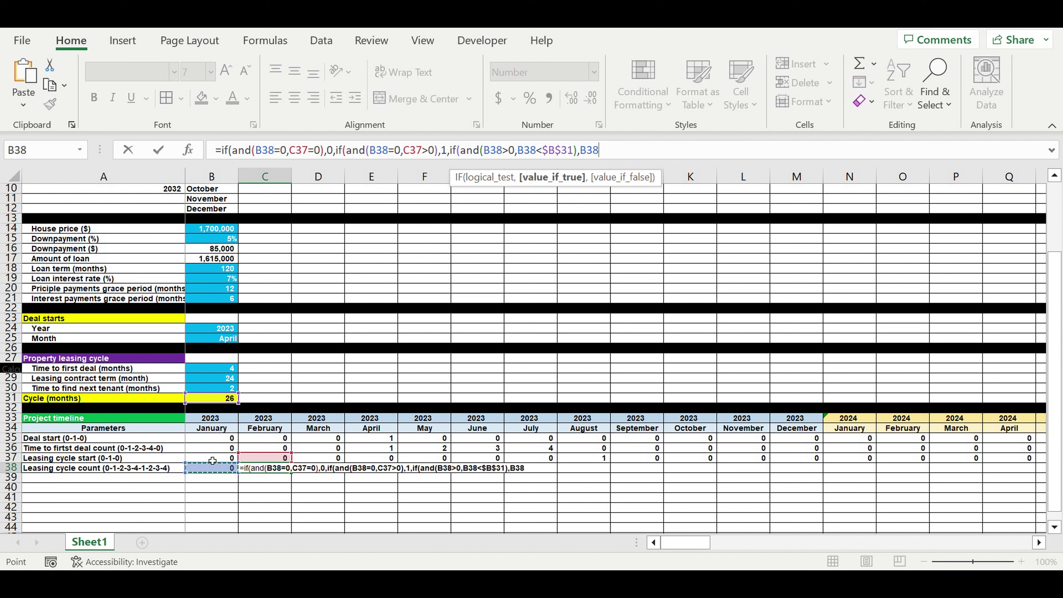
pyautogui.write('+1,')
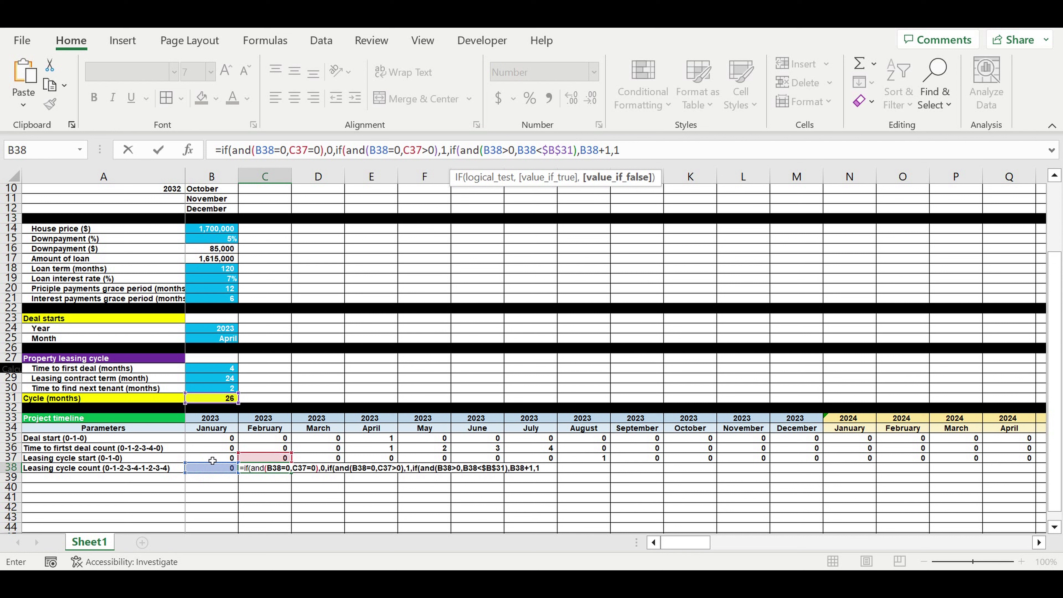
pyautogui.write('1))')
pyautogui.press('Return')
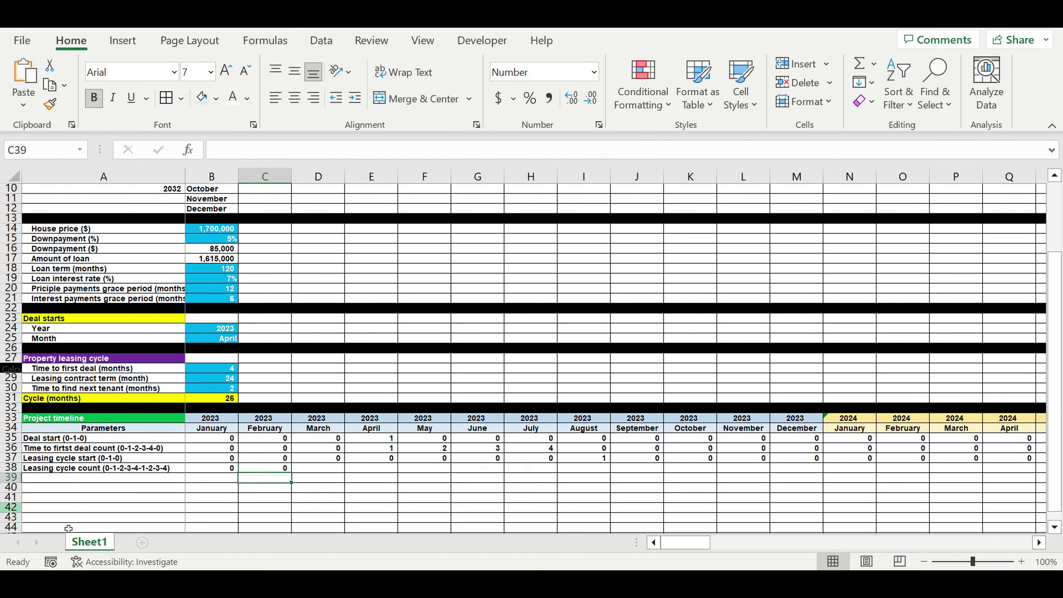
# Fill the C38 leasing cycle count formula across row 38 through December 2032 in column DQ
pyautogui.click(277, 470)
pyautogui.moveTo(295, 477); pyautogui.dragTo(951, 498)
pyautogui.click(842, 498)
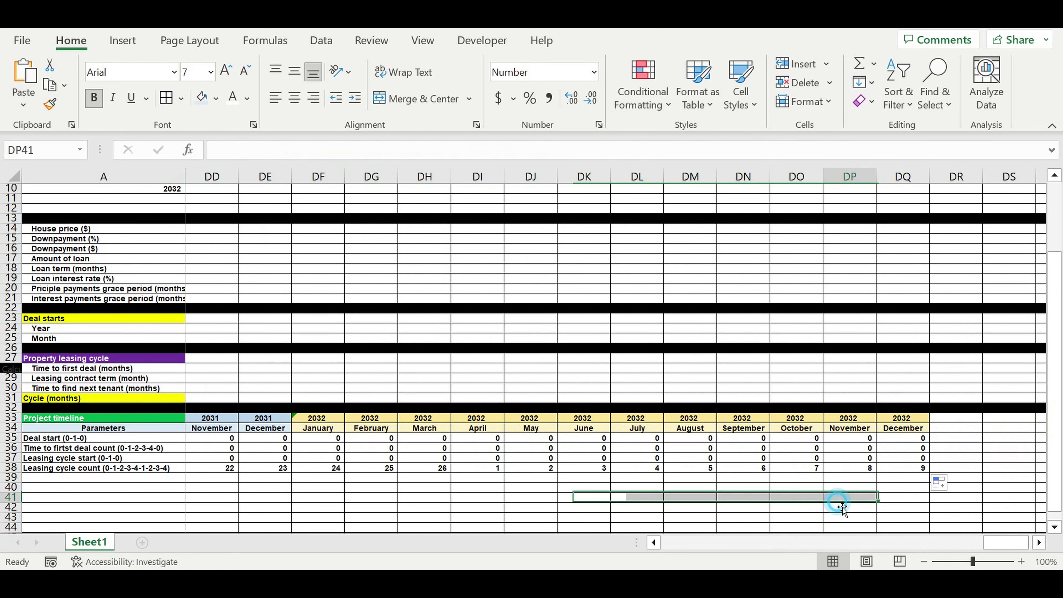
# Check the leasing cycle count in row 38 from August 2023 onward, including the formula in I38 and the label in A38
pyautogui.moveTo(1005, 544); pyautogui.dragTo(532, 493)
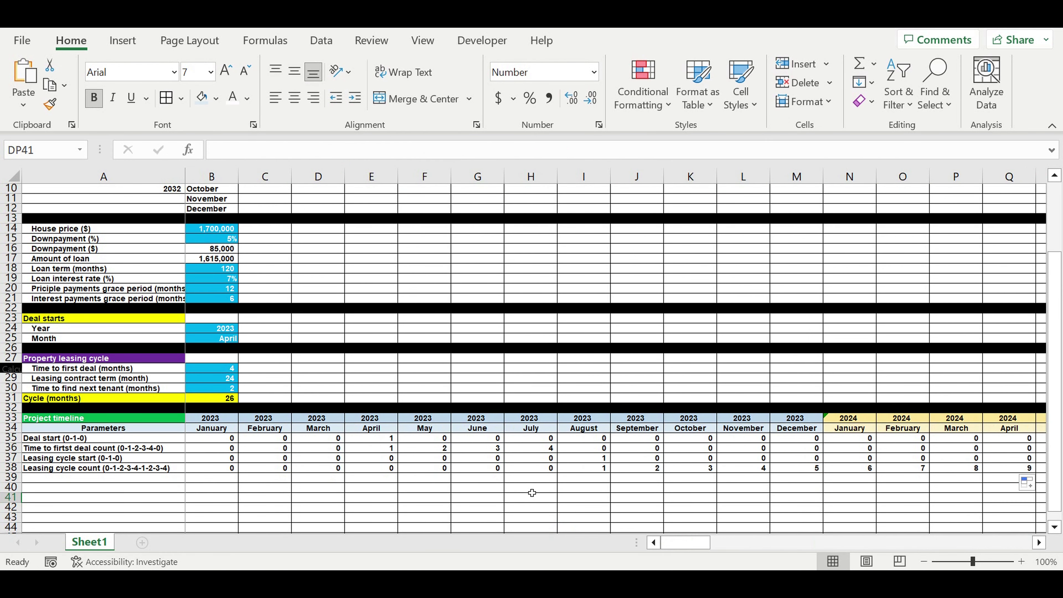
pyautogui.click(606, 497)
pyautogui.click(593, 473)
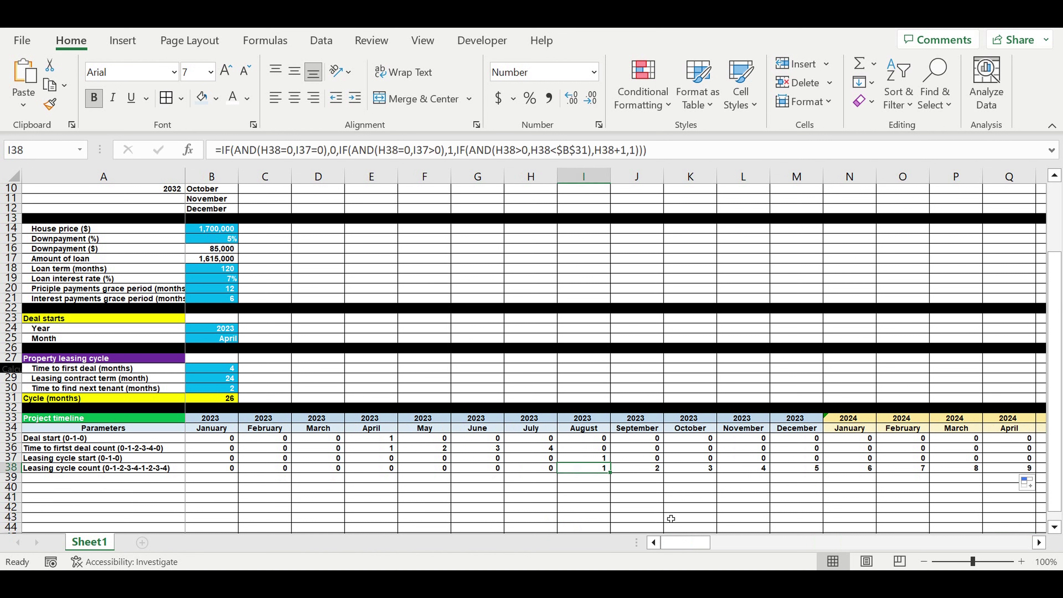
pyautogui.click(594, 469)
pyautogui.moveTo(698, 473); pyautogui.dragTo(1033, 471)
pyautogui.moveTo(810, 545); pyautogui.dragTo(579, 527)
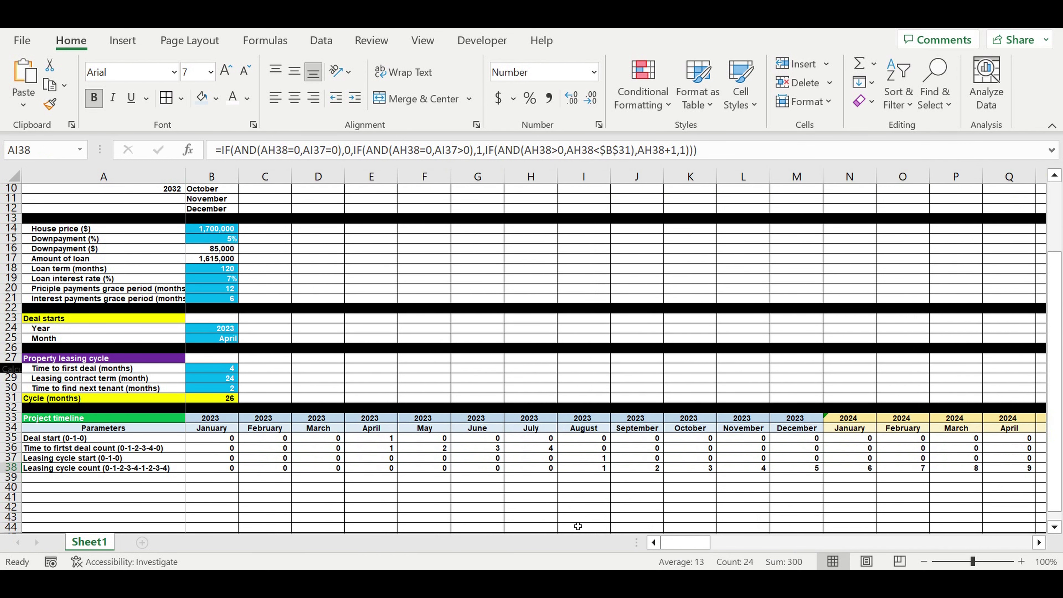
pyautogui.click(569, 500)
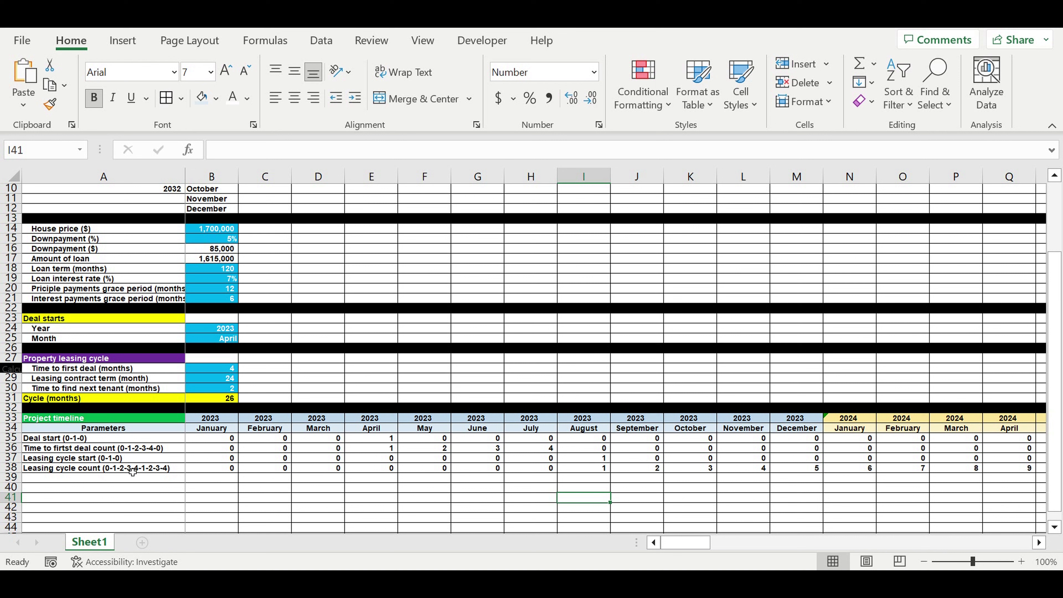
pyautogui.click(132, 470)
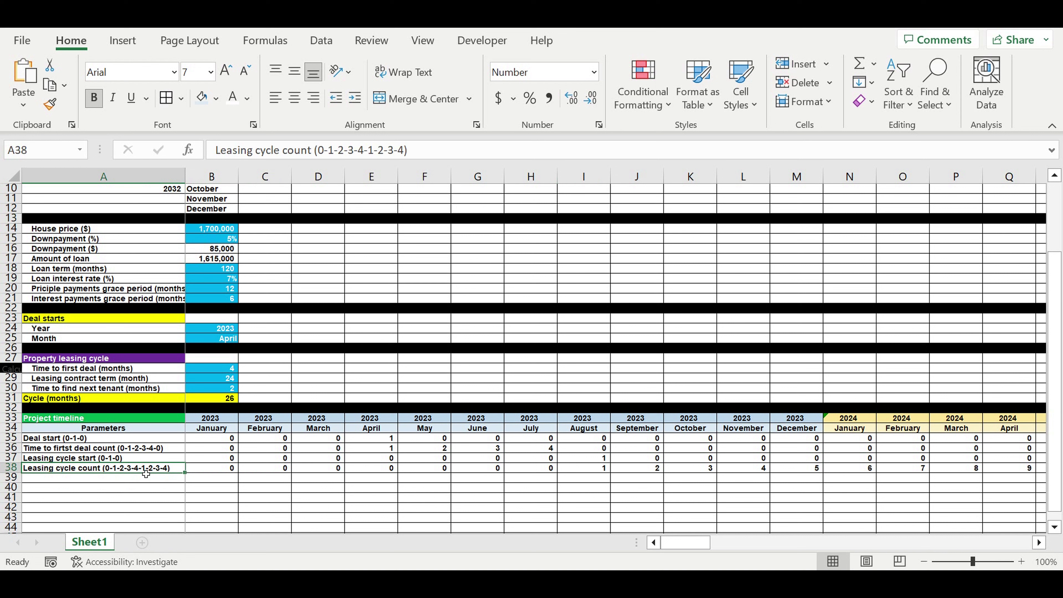